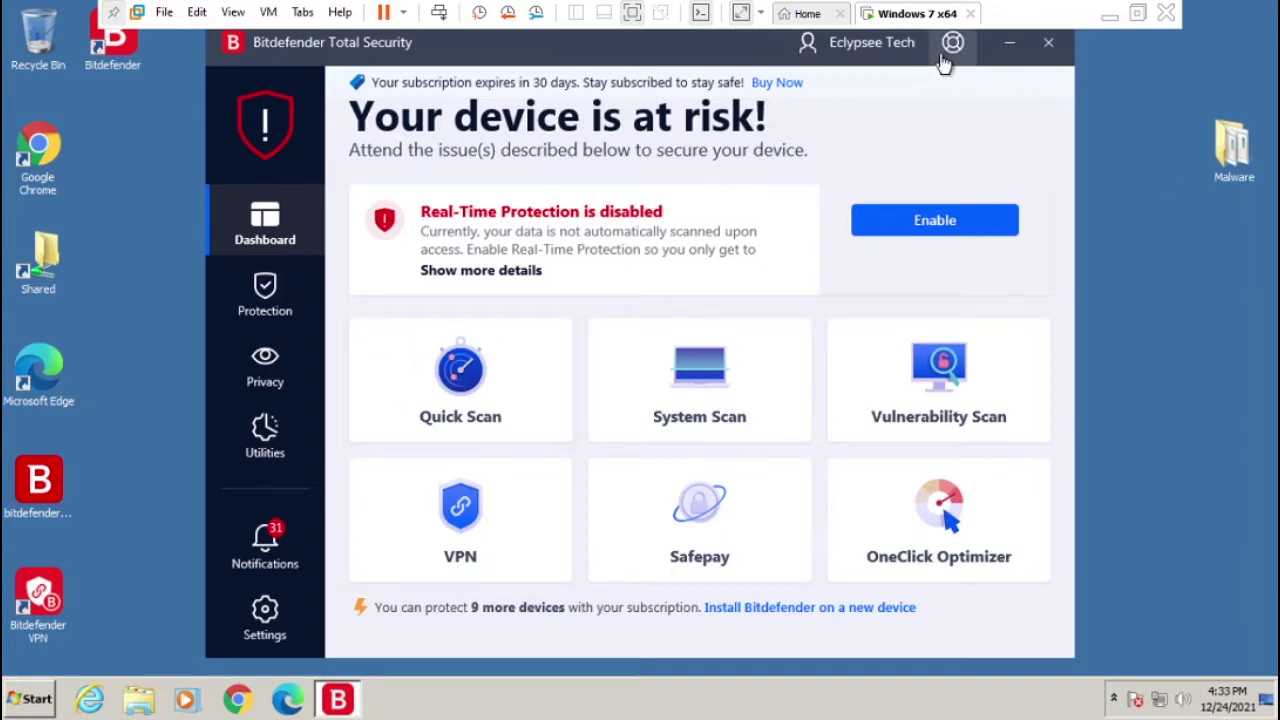
- Look through the Protection, Privacy and Utilities features and the help and support page
{"action": "left_click", "coordinate": [276, 290]}
{"action": "scroll", "coordinate": [515, 360], "scroll_direction": "down", "scroll_amount": 3}
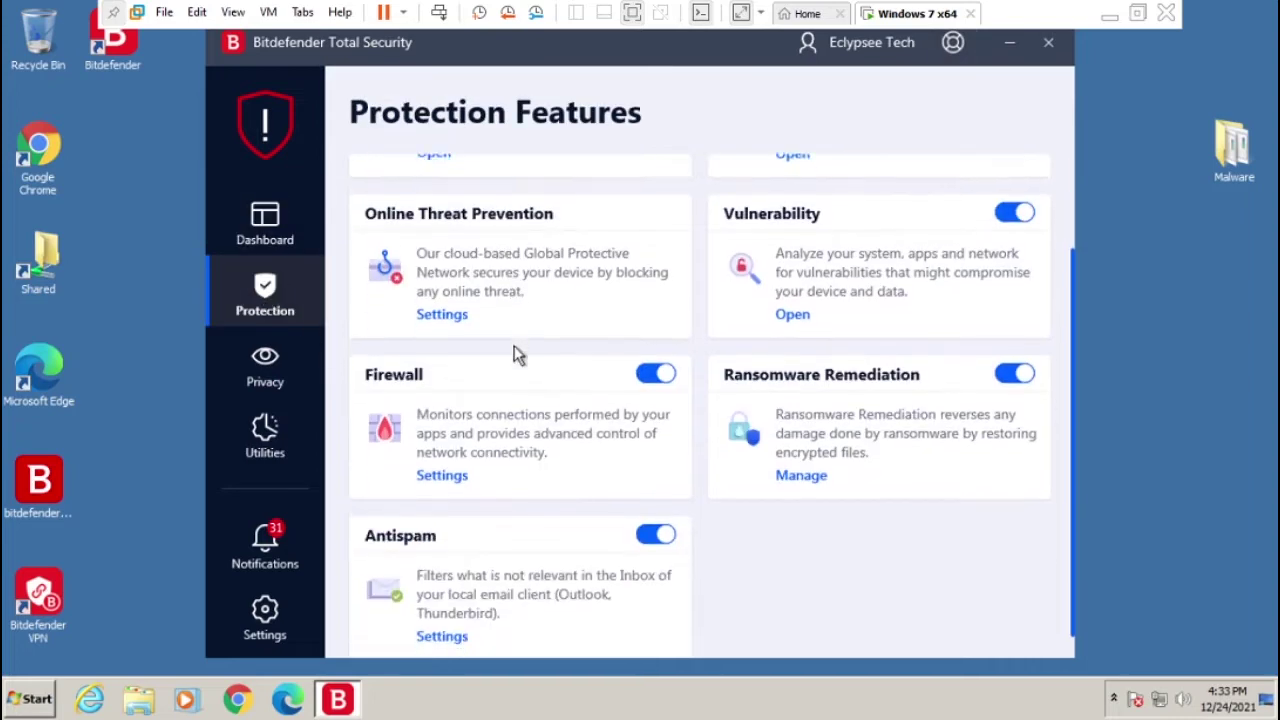
{"action": "left_click", "coordinate": [248, 374]}
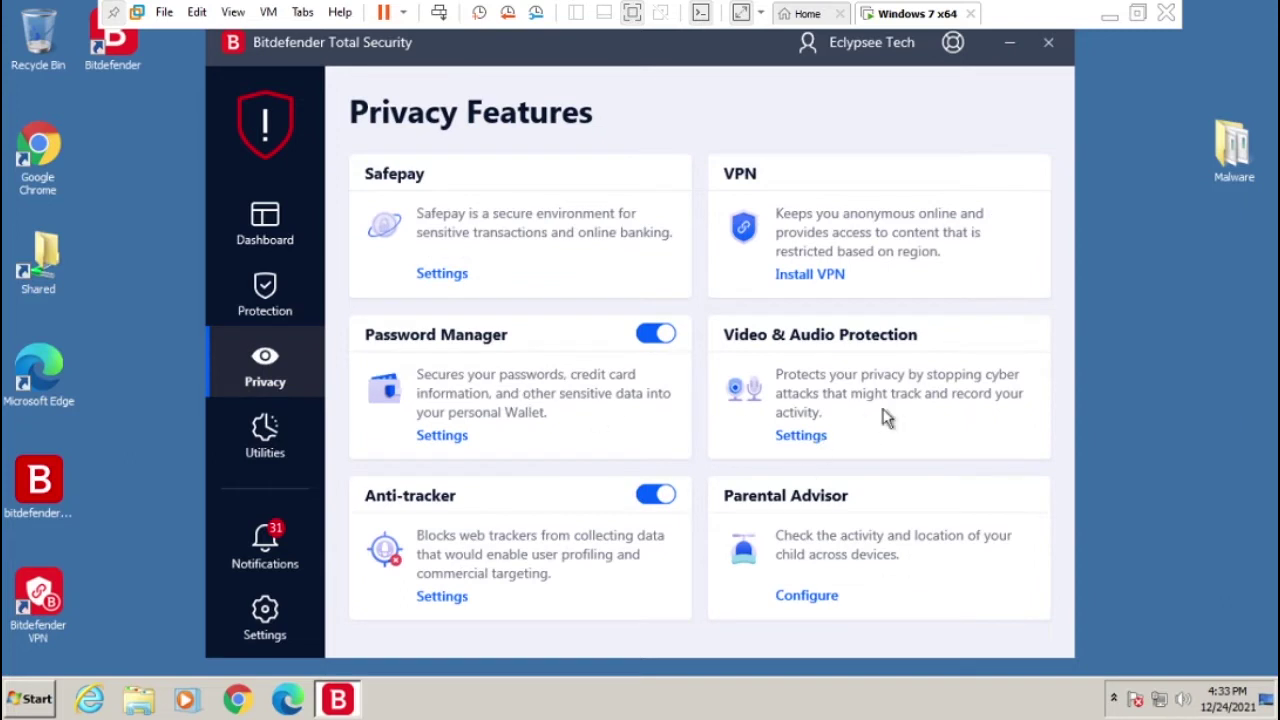
{"action": "left_click", "coordinate": [276, 452]}
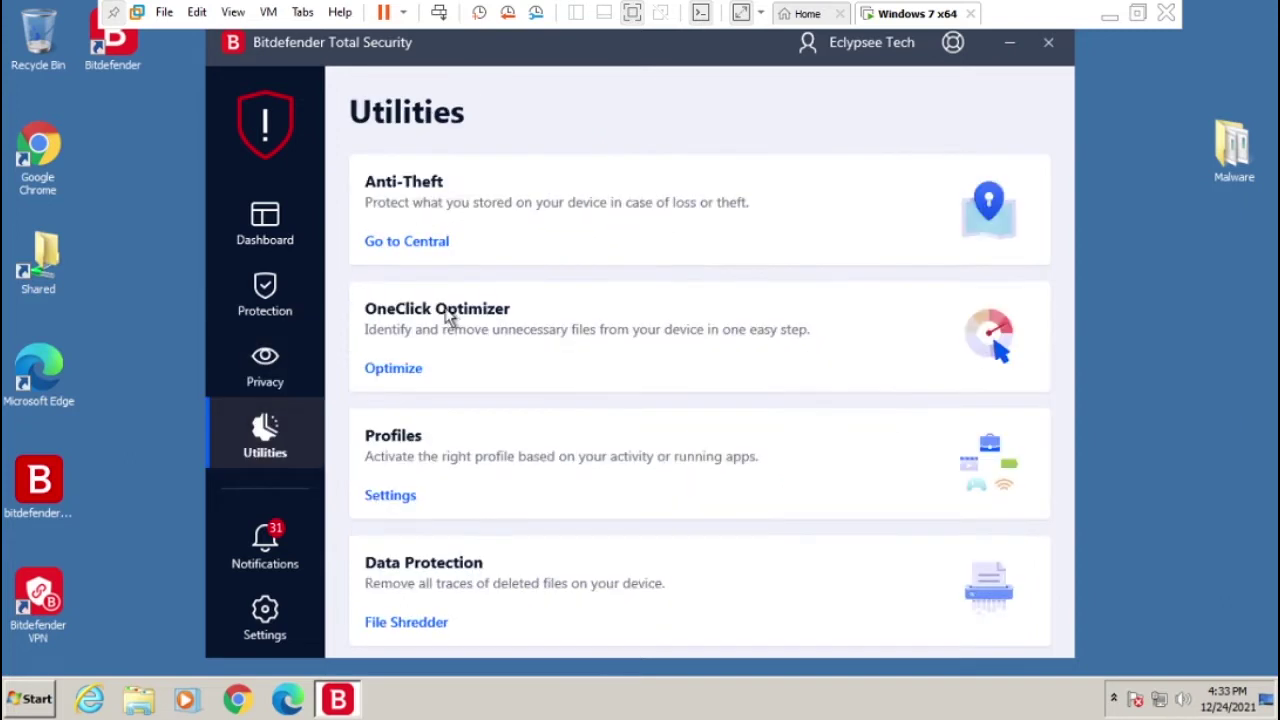
{"action": "left_click", "coordinate": [946, 62]}
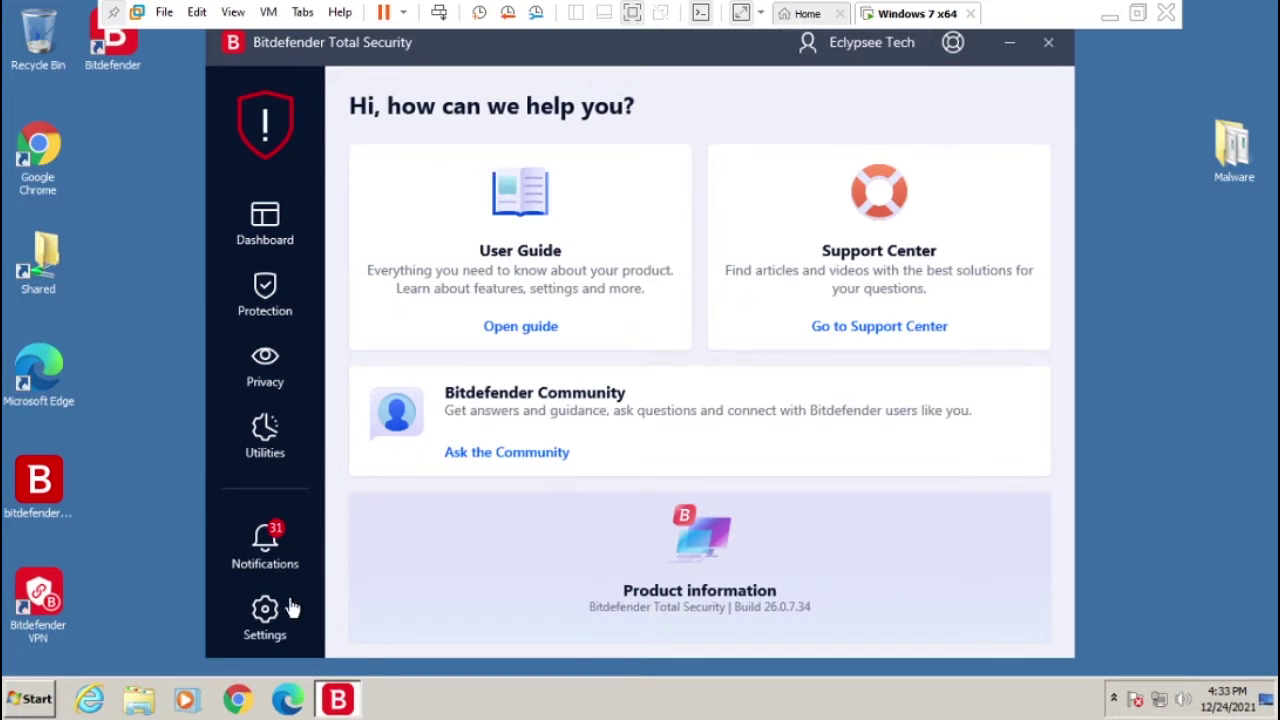
- Turn on Dark mode in the general settings, return to the dashboard and reposition the window on the desktop
{"action": "left_click", "coordinate": [267, 610]}
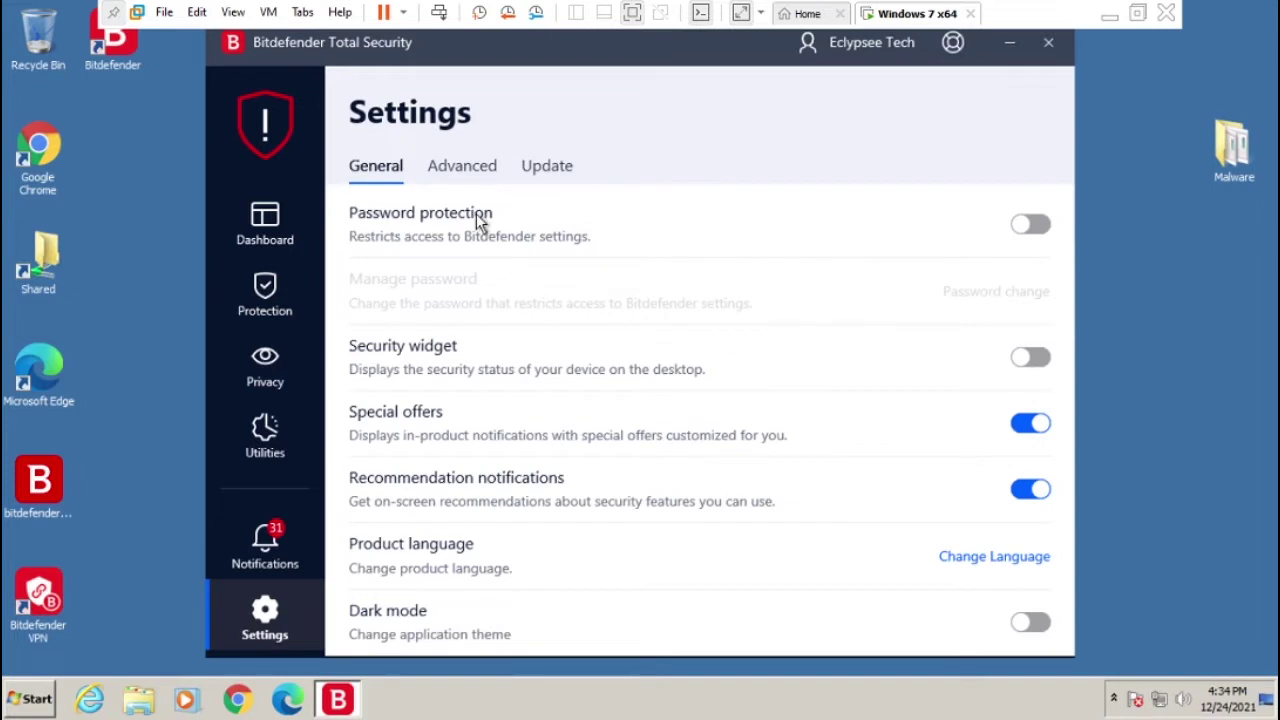
{"action": "left_click", "coordinate": [1028, 622]}
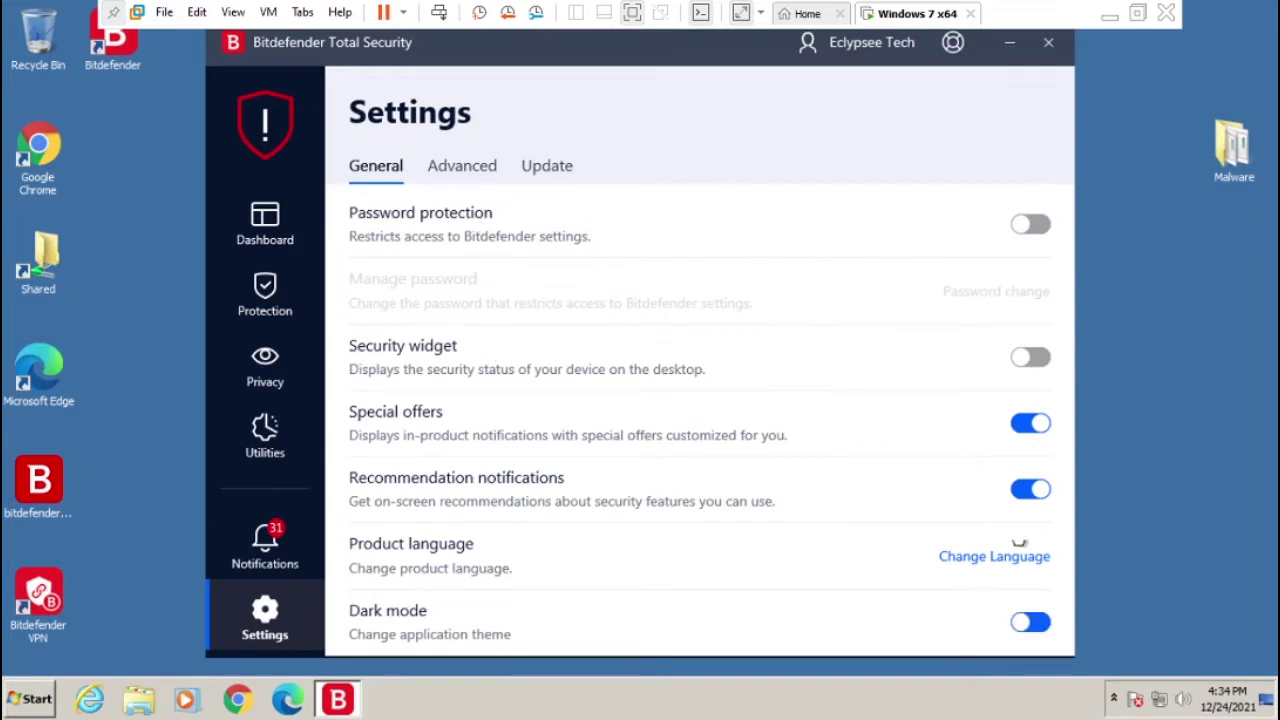
{"action": "left_click", "coordinate": [458, 170]}
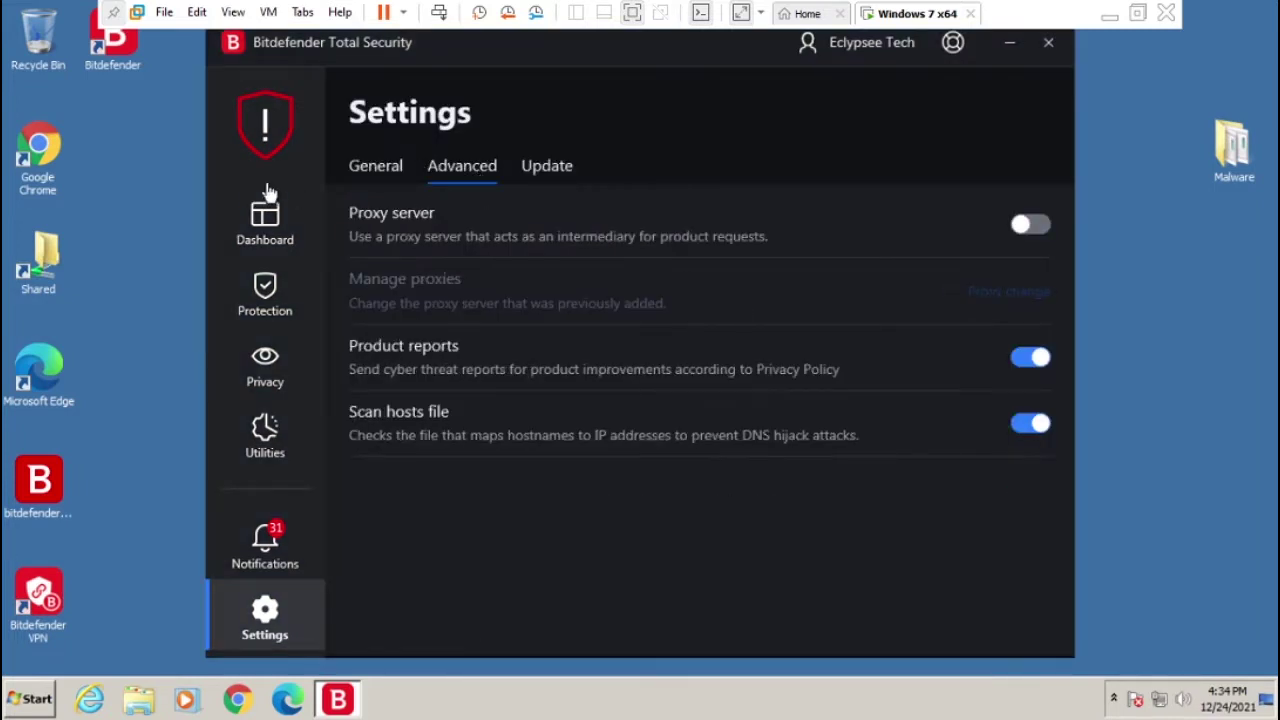
{"action": "left_click", "coordinate": [375, 180]}
{"action": "left_click", "coordinate": [306, 226]}
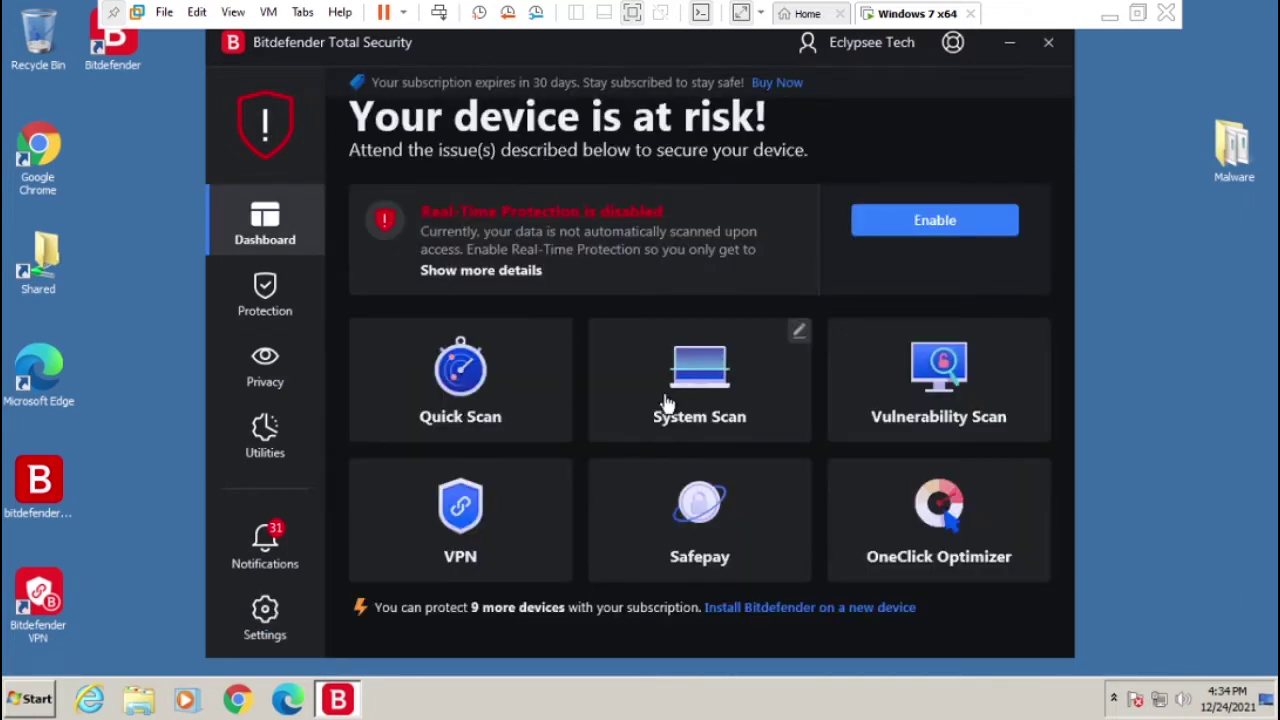
{"action": "left_click_drag", "start_coordinate": [637, 55], "coordinate": [546, 71]}
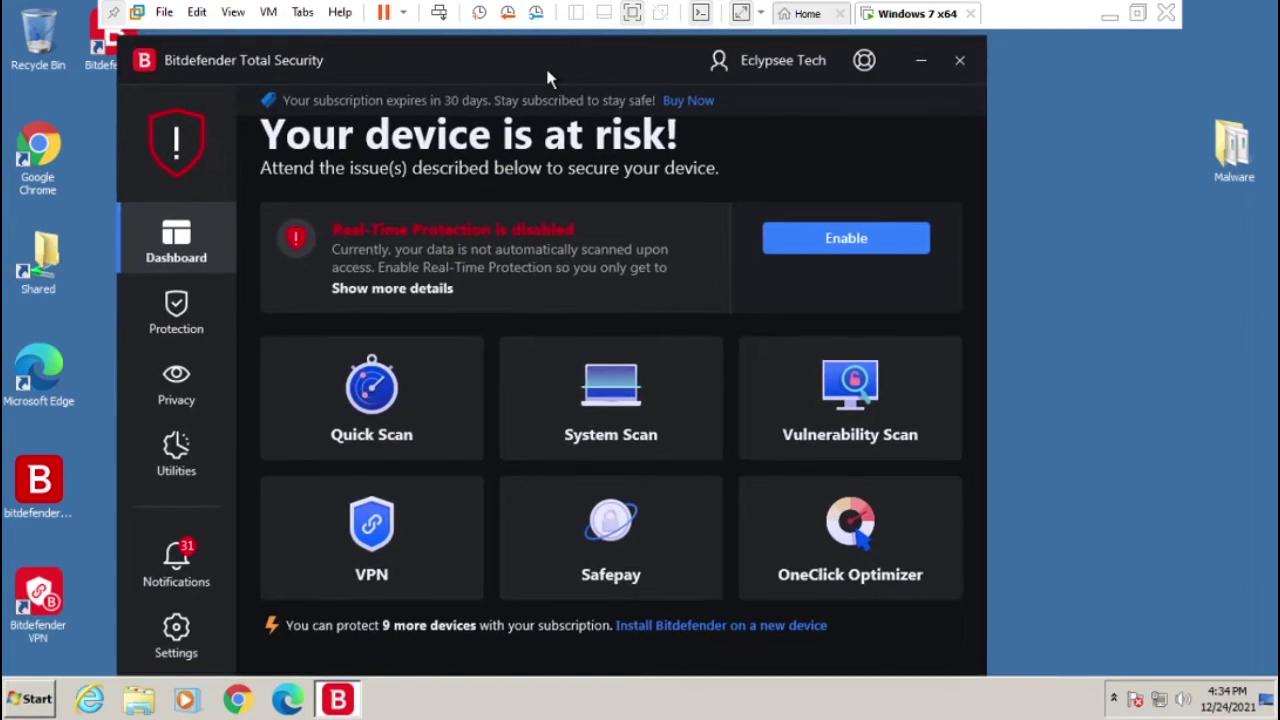
- Turn off Special offers in the general settings and review the Advanced and Update settings
{"action": "left_click", "coordinate": [174, 635]}
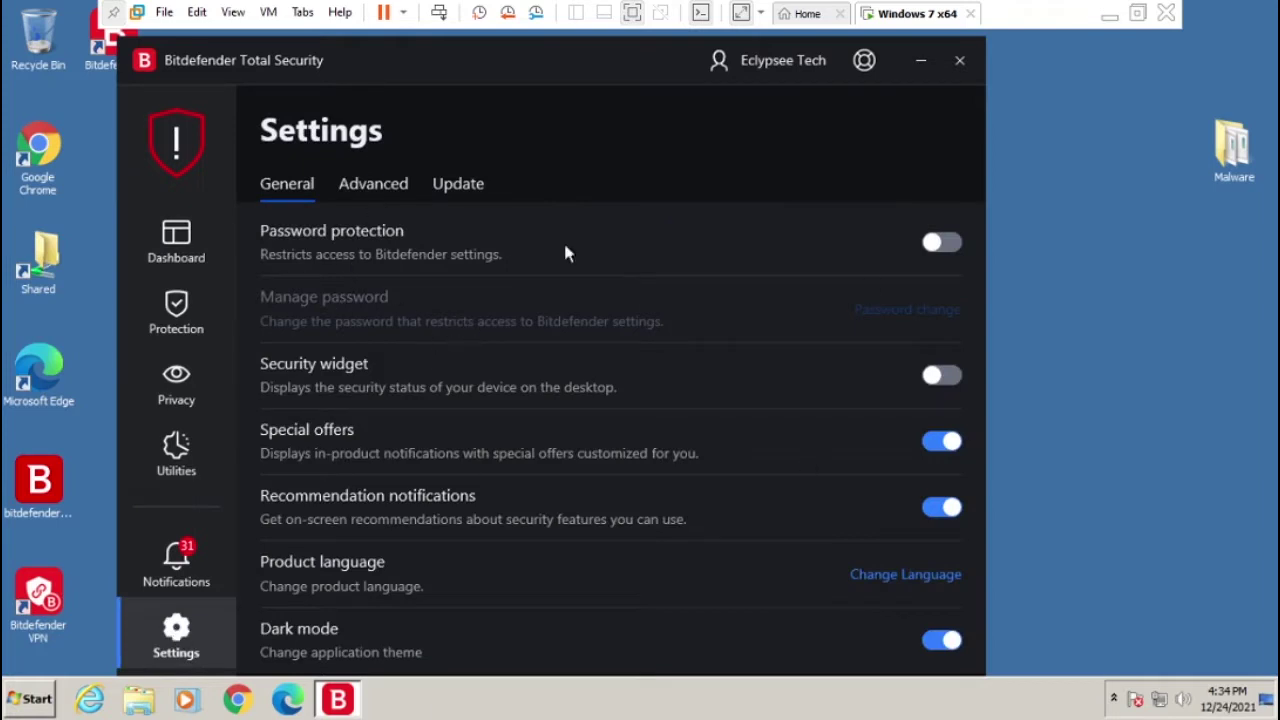
{"action": "left_click", "coordinate": [955, 442]}
{"action": "left_click", "coordinate": [395, 190]}
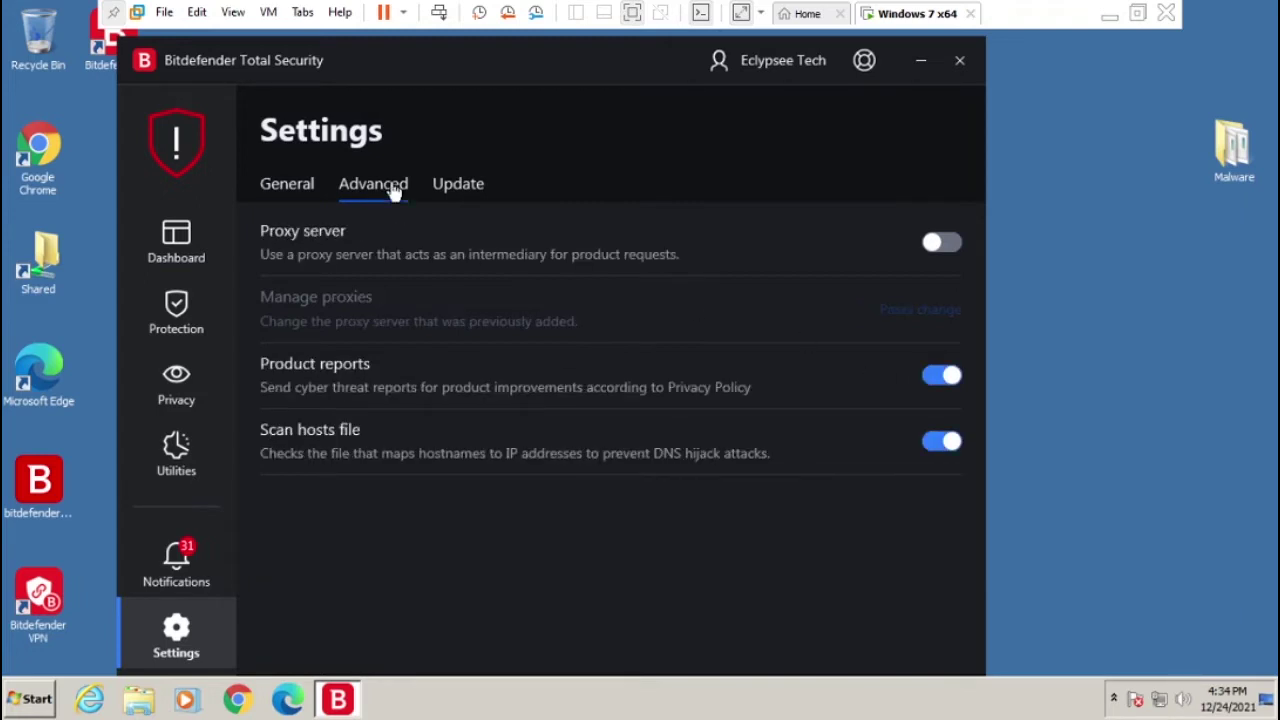
{"action": "left_click", "coordinate": [442, 182]}
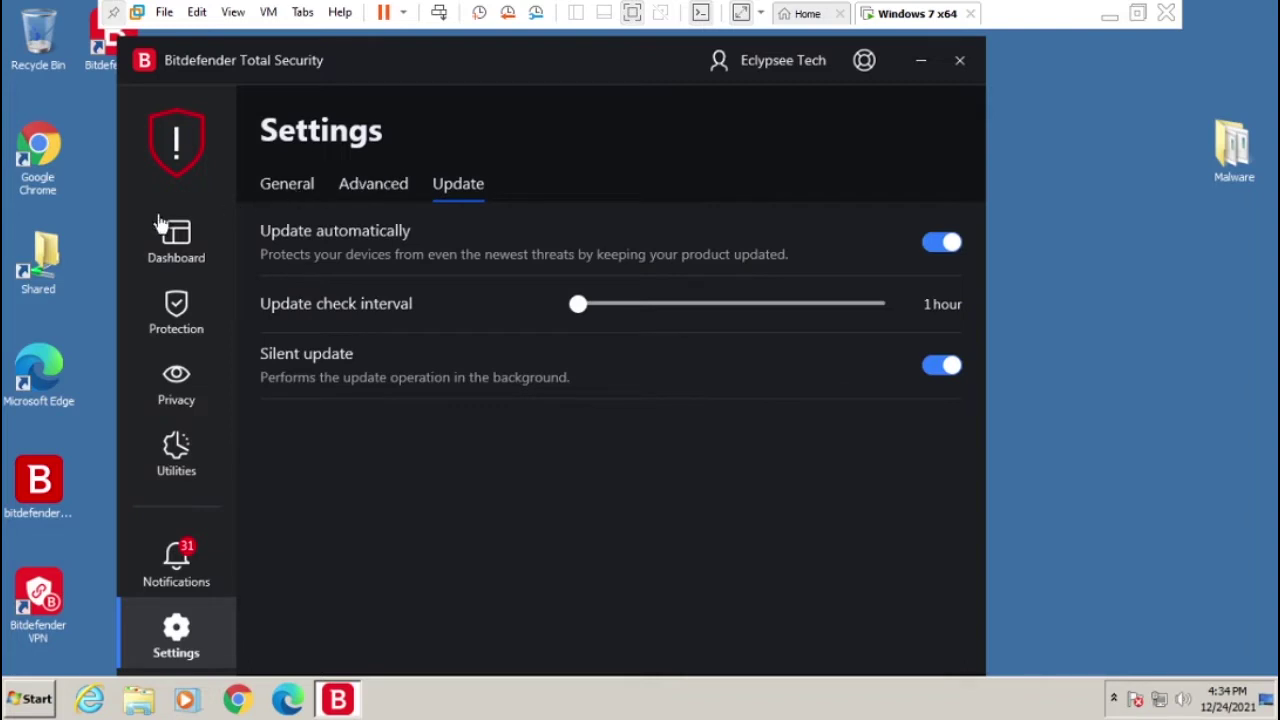
{"action": "left_click", "coordinate": [266, 194]}
{"action": "left_click", "coordinate": [197, 237]}
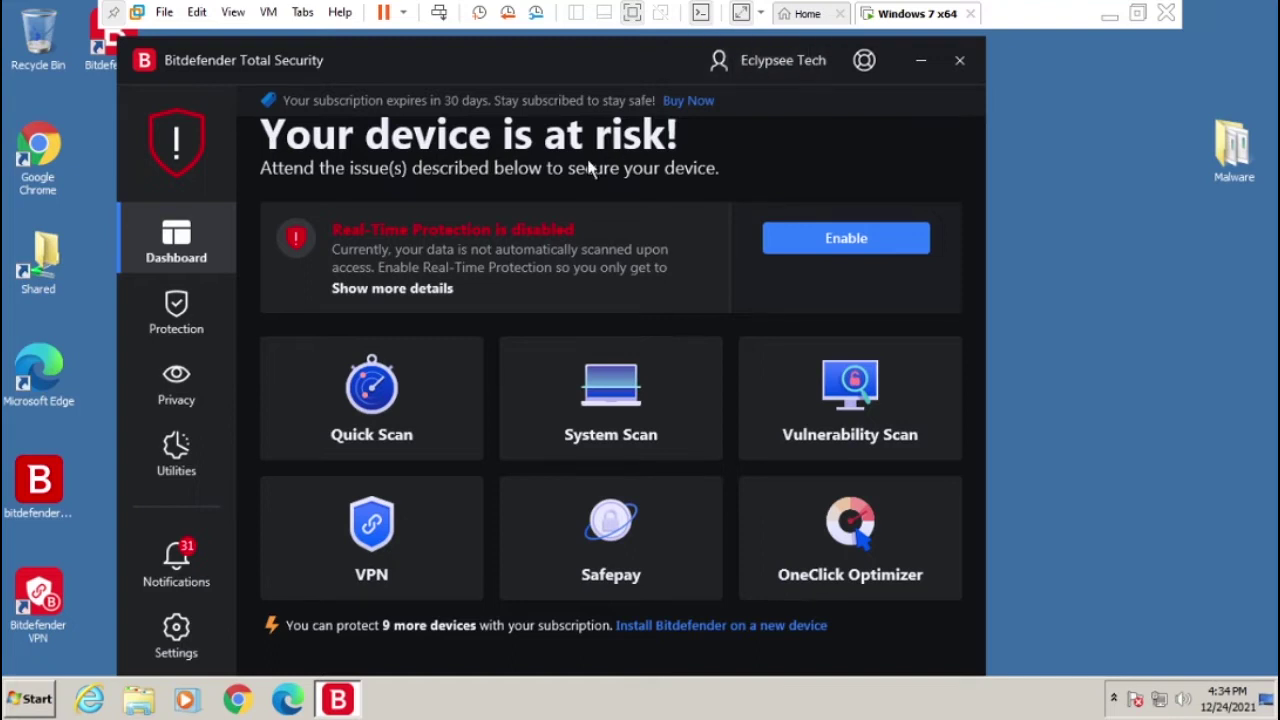
- Open the critical notifications and read the details of the newest infected file detections one by one
{"action": "left_click", "coordinate": [178, 580]}
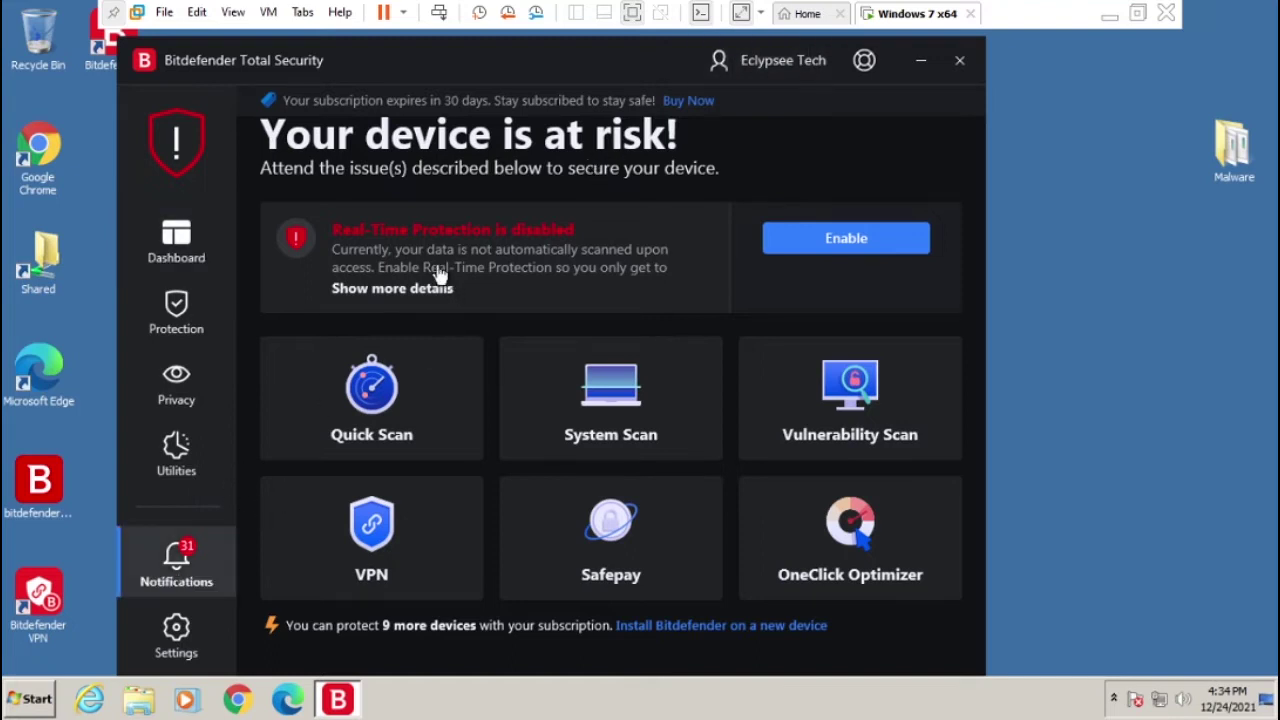
{"action": "left_click", "coordinate": [380, 314]}
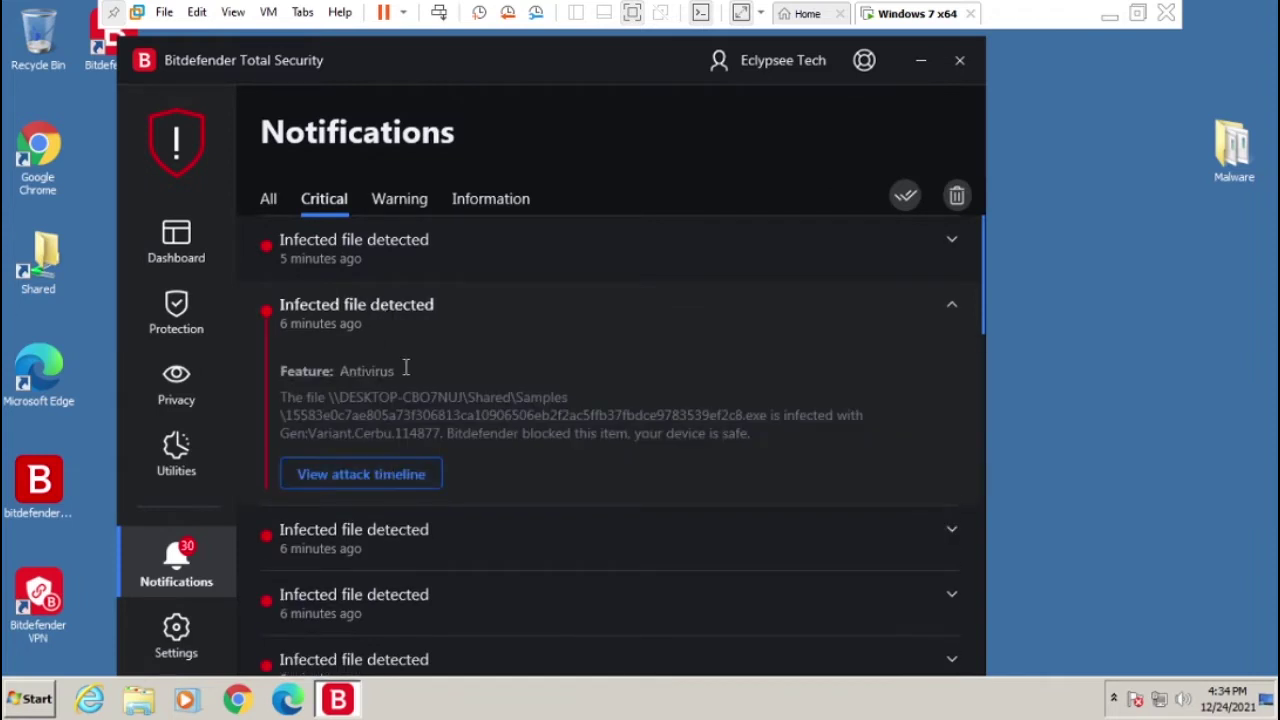
{"action": "left_click", "coordinate": [380, 308]}
{"action": "left_click", "coordinate": [375, 310]}
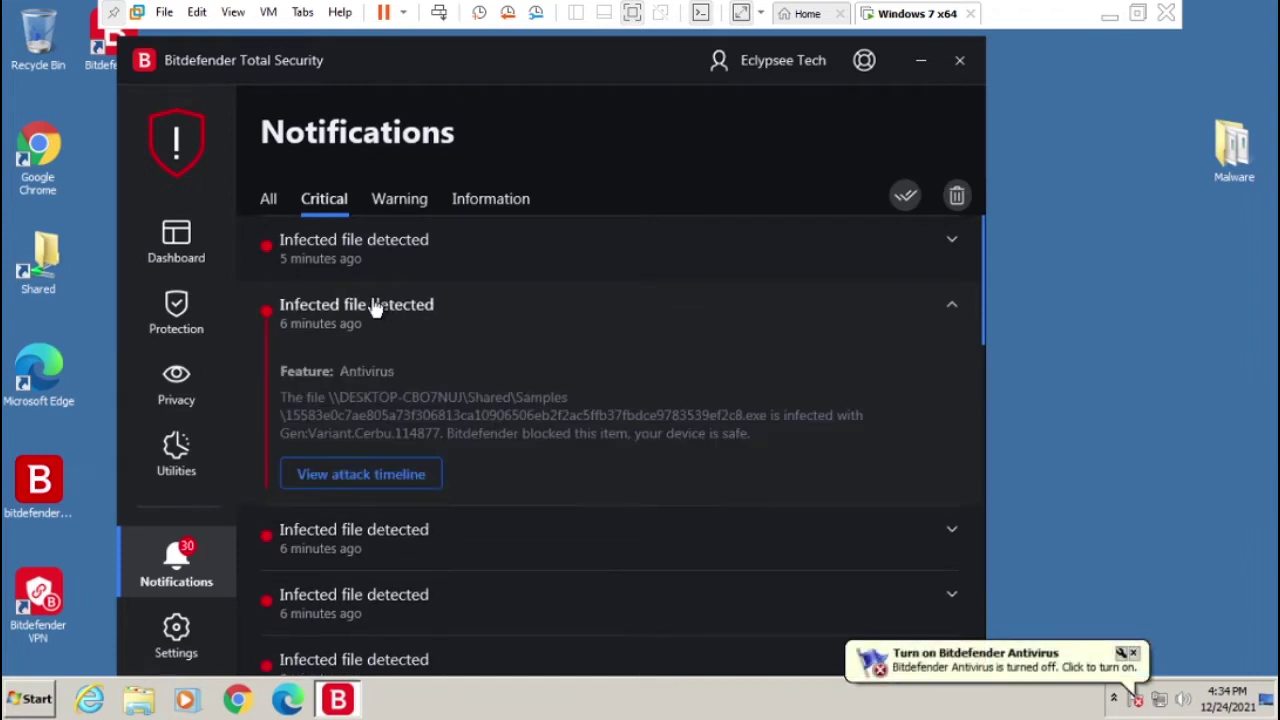
{"action": "left_click", "coordinate": [373, 308]}
{"action": "left_click", "coordinate": [364, 372]}
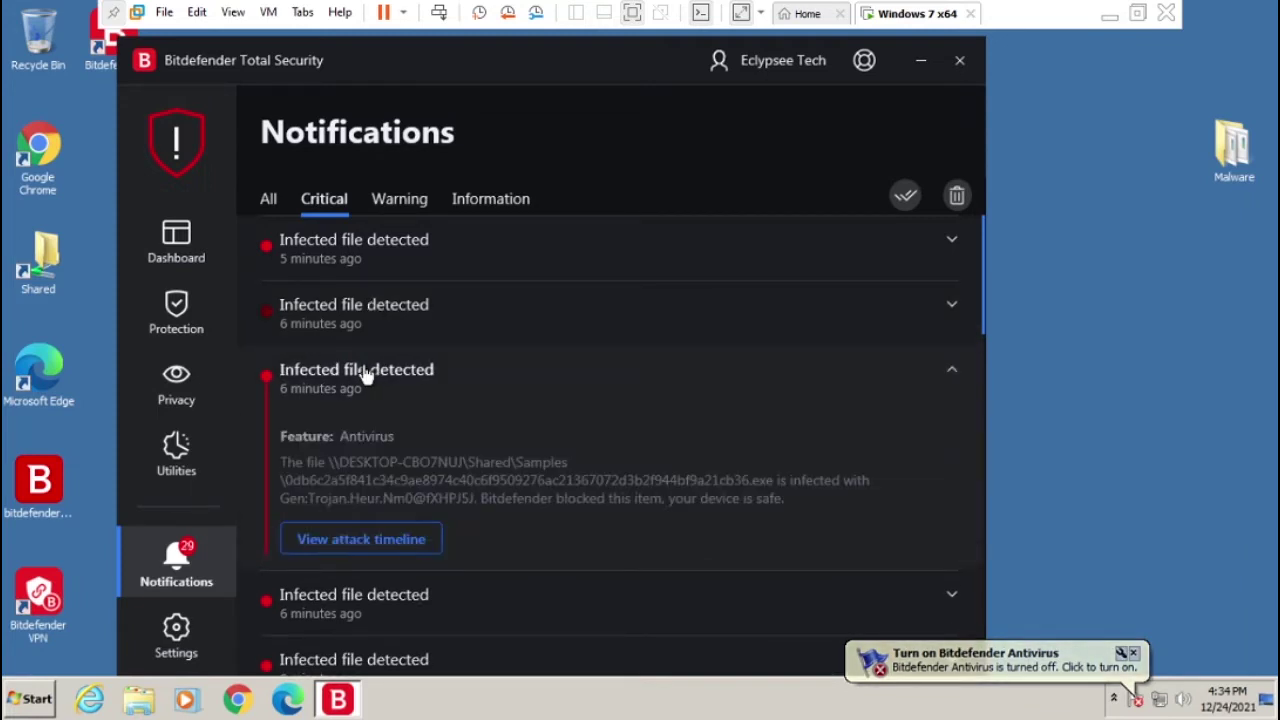
{"action": "left_click", "coordinate": [362, 374]}
{"action": "left_click", "coordinate": [341, 430]}
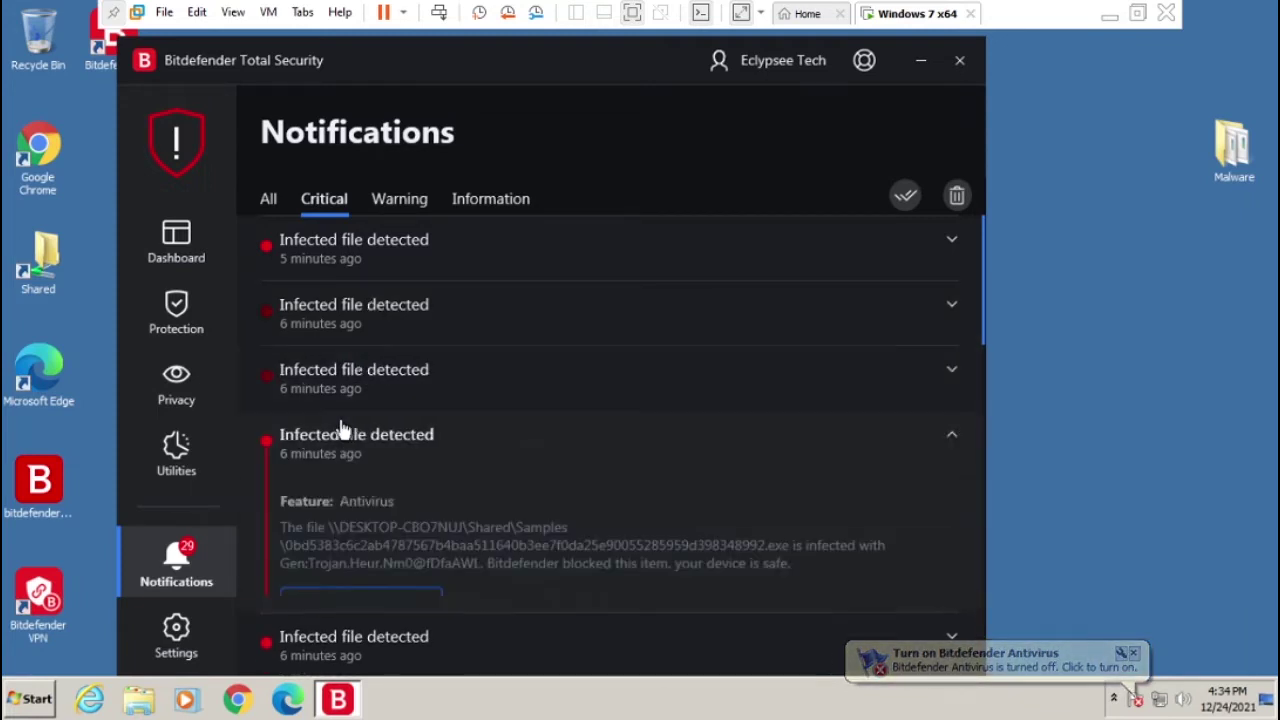
- Read the details of further infected file detections farther down the critical notifications
{"action": "scroll", "coordinate": [771, 476], "scroll_direction": "down", "scroll_amount": 5}
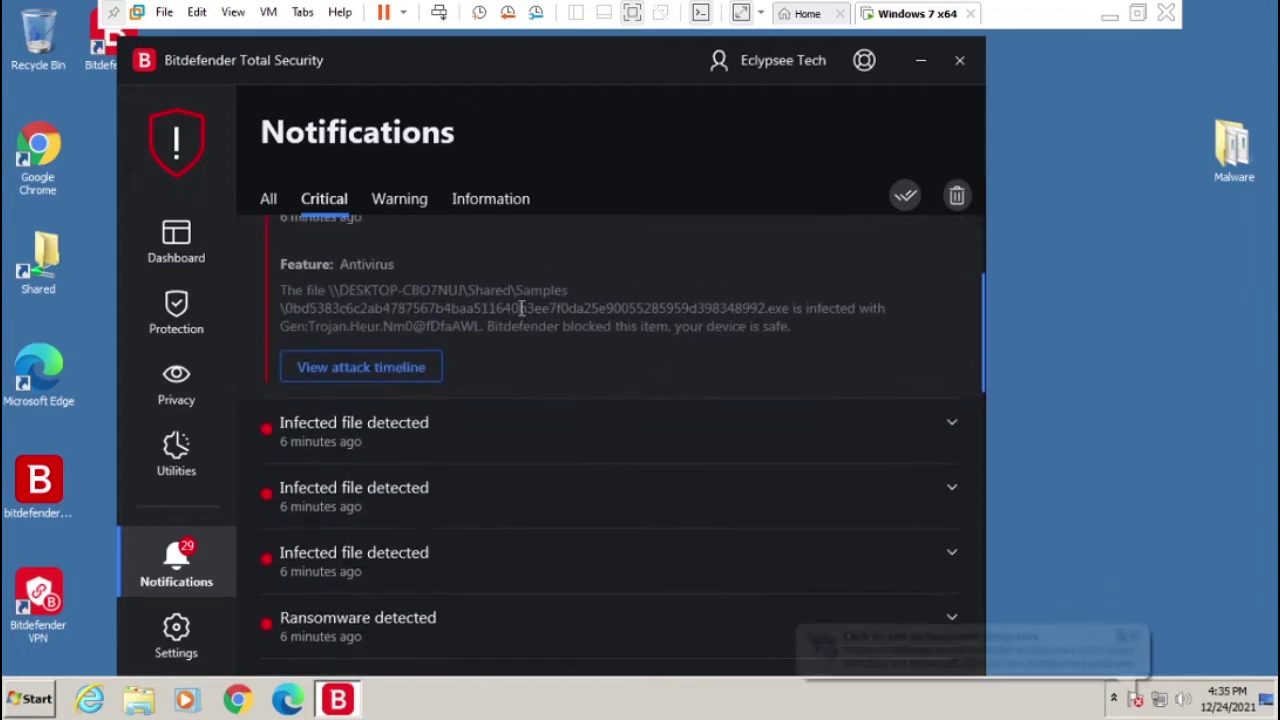
{"action": "scroll", "coordinate": [503, 305], "scroll_direction": "up", "scroll_amount": 2}
{"action": "left_click", "coordinate": [451, 255]}
{"action": "left_click", "coordinate": [370, 305]}
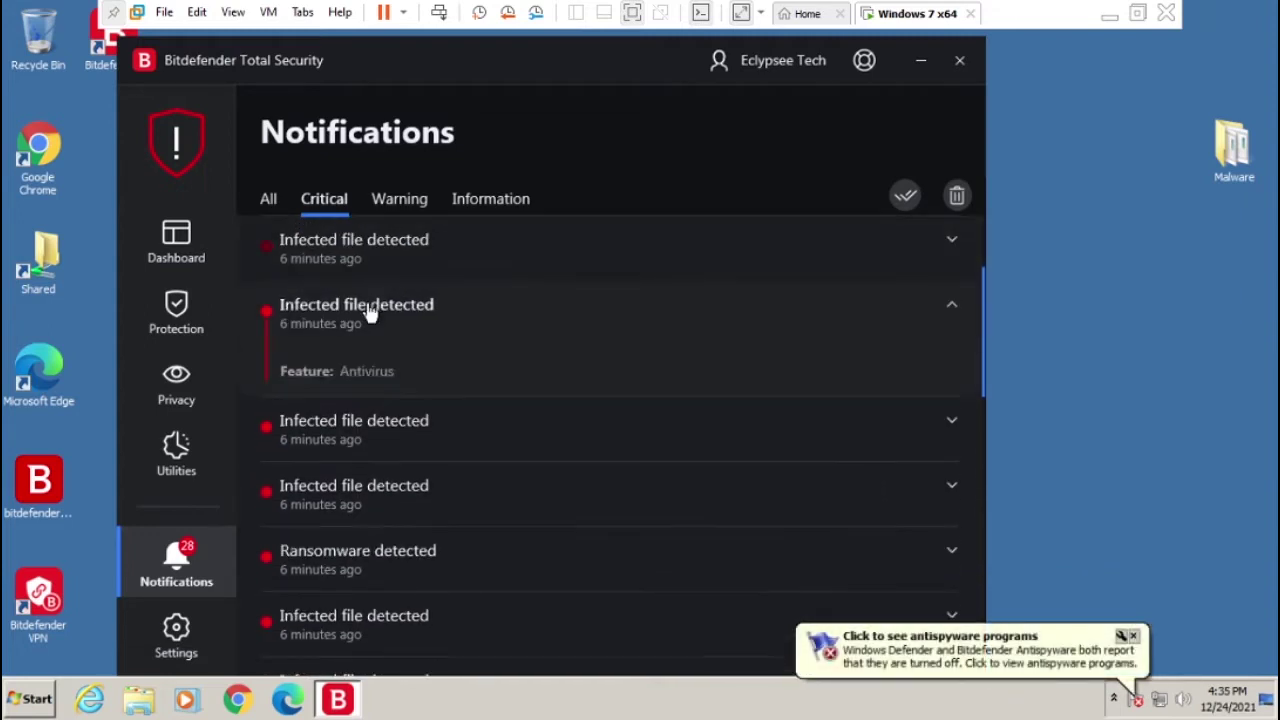
{"action": "left_click", "coordinate": [370, 305]}
{"action": "left_click", "coordinate": [366, 340]}
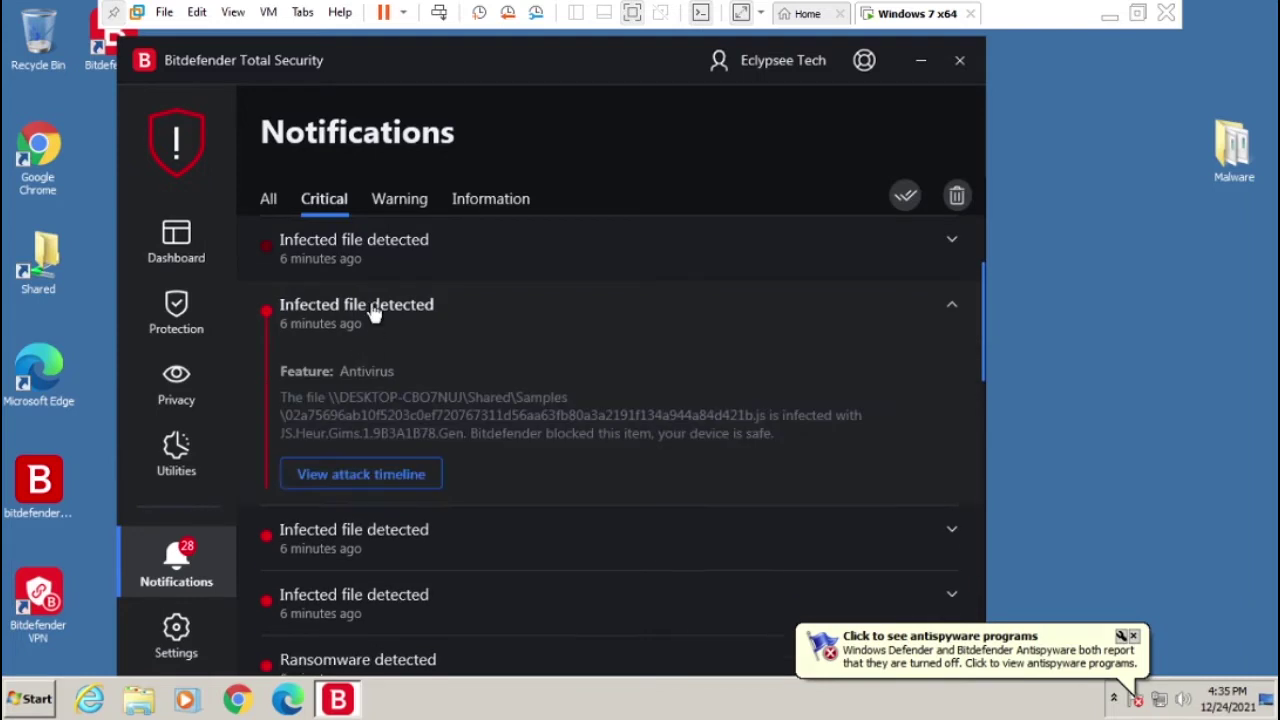
{"action": "left_click", "coordinate": [368, 320]}
{"action": "left_click", "coordinate": [380, 366]}
{"action": "left_click", "coordinate": [406, 374]}
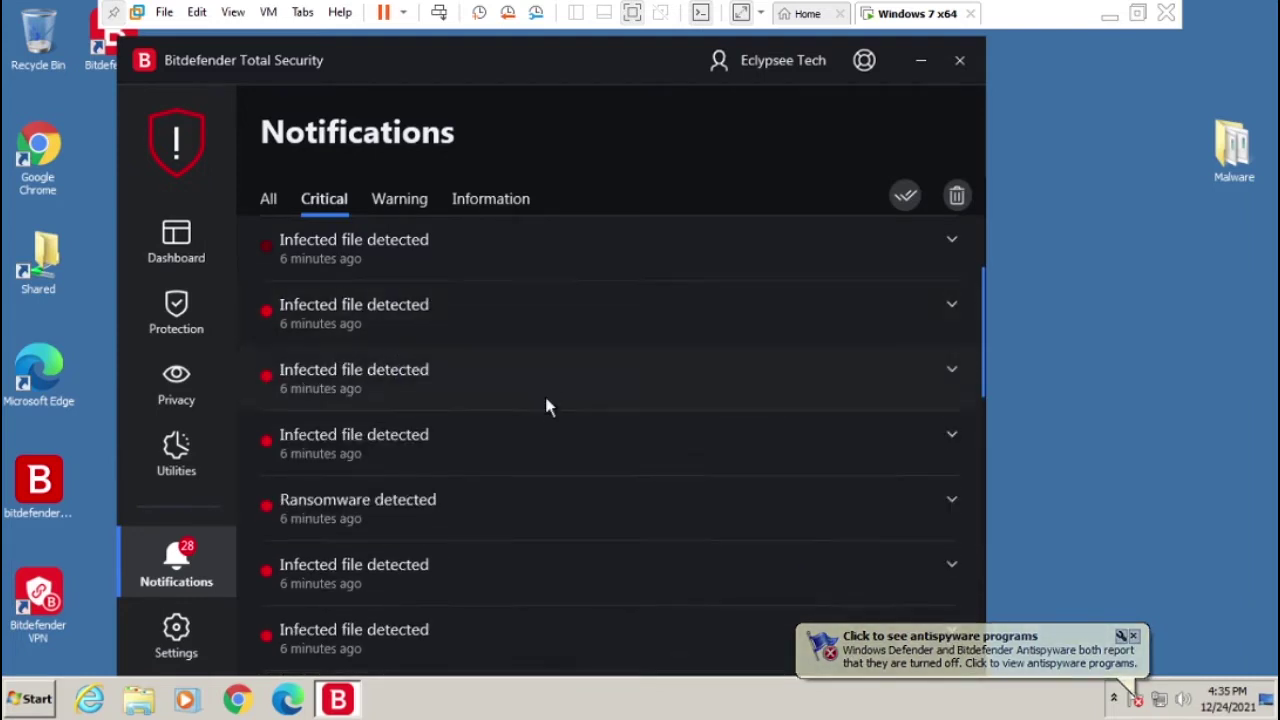
- Examine the details of the two ransomware detections near the end of the critical notifications
{"action": "scroll", "coordinate": [546, 410], "scroll_direction": "down", "scroll_amount": 2}
{"action": "scroll", "coordinate": [546, 413], "scroll_direction": "down", "scroll_amount": 3}
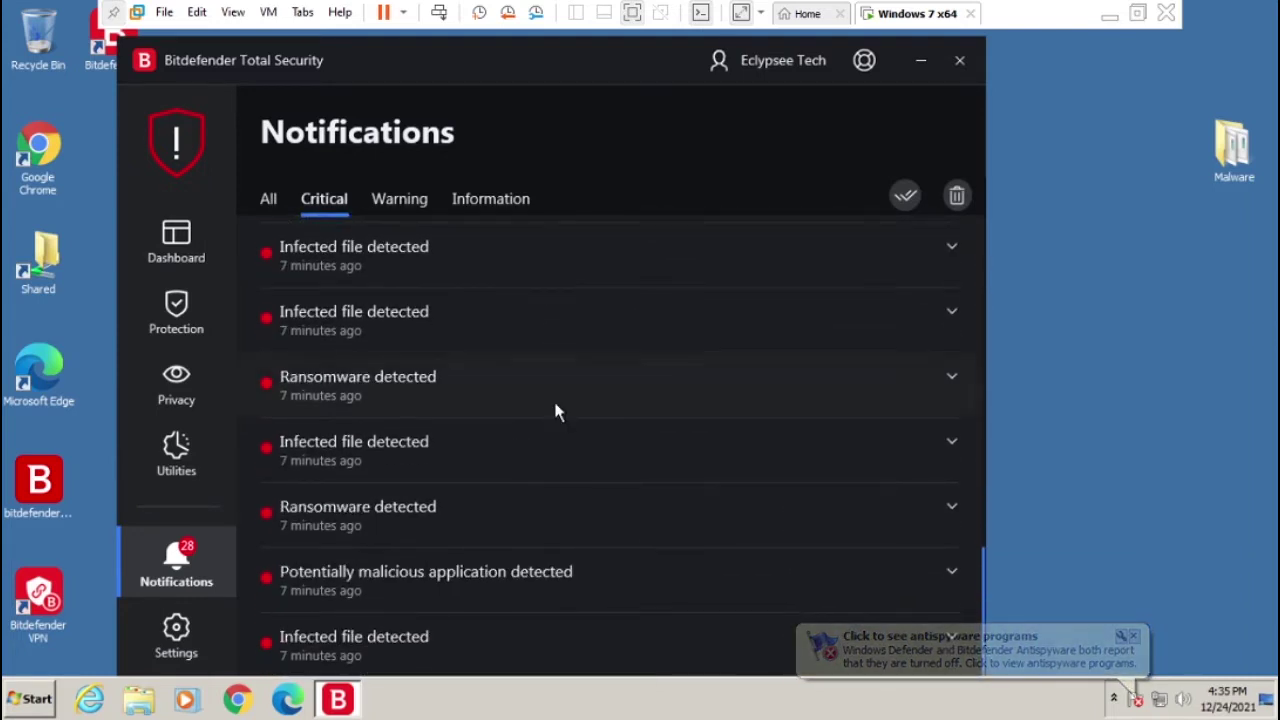
{"action": "left_click", "coordinate": [414, 521]}
{"action": "scroll", "coordinate": [439, 526], "scroll_direction": "down", "scroll_amount": 3}
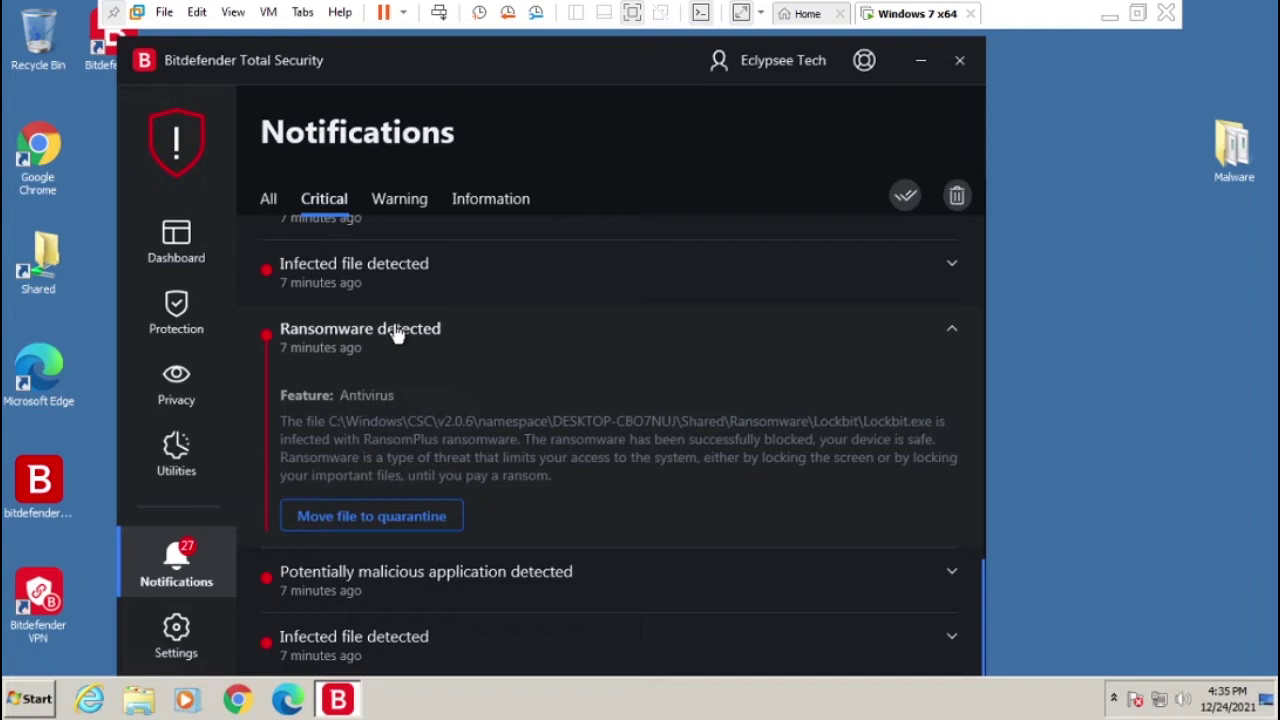
{"action": "left_click", "coordinate": [397, 335]}
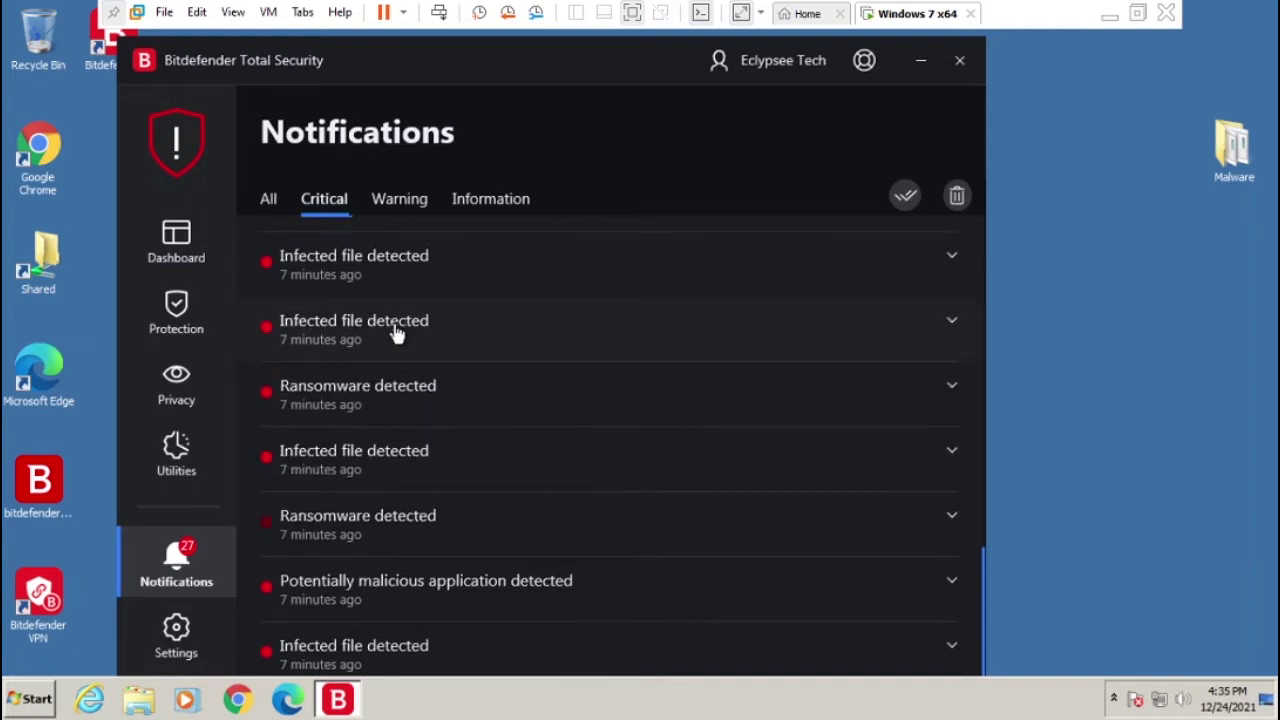
{"action": "left_click", "coordinate": [285, 508]}
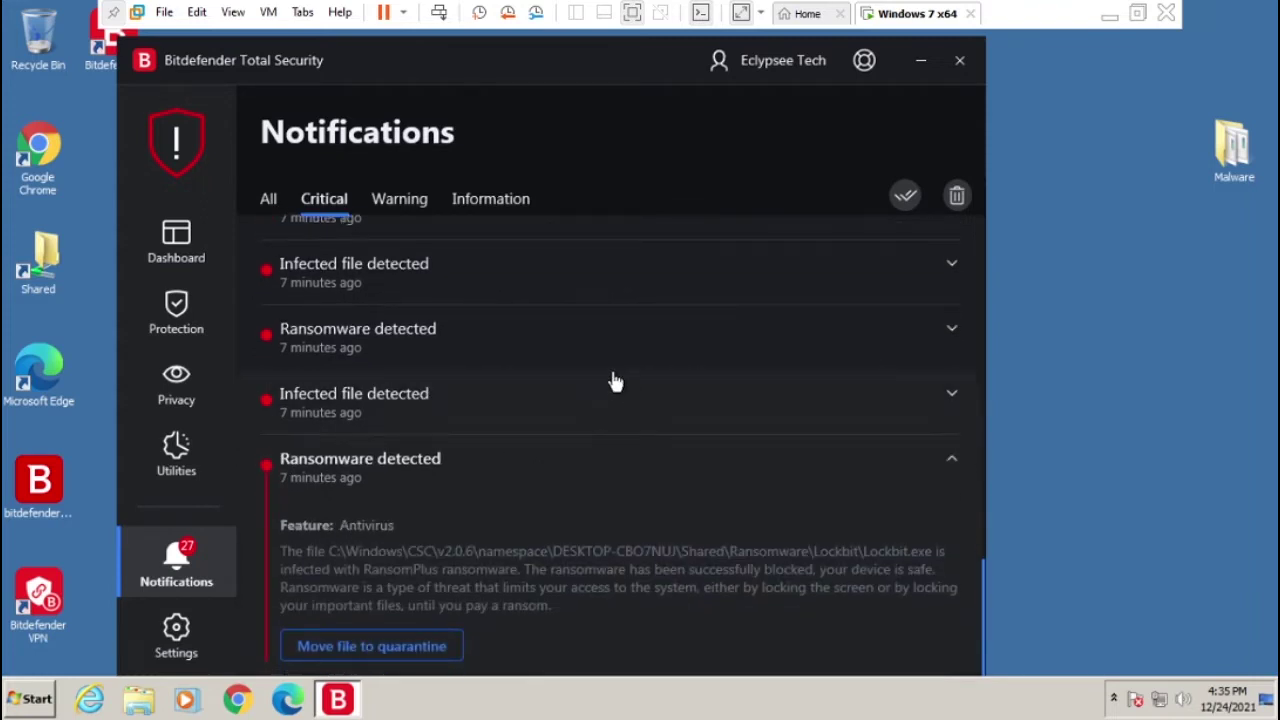
{"action": "left_click", "coordinate": [372, 465]}
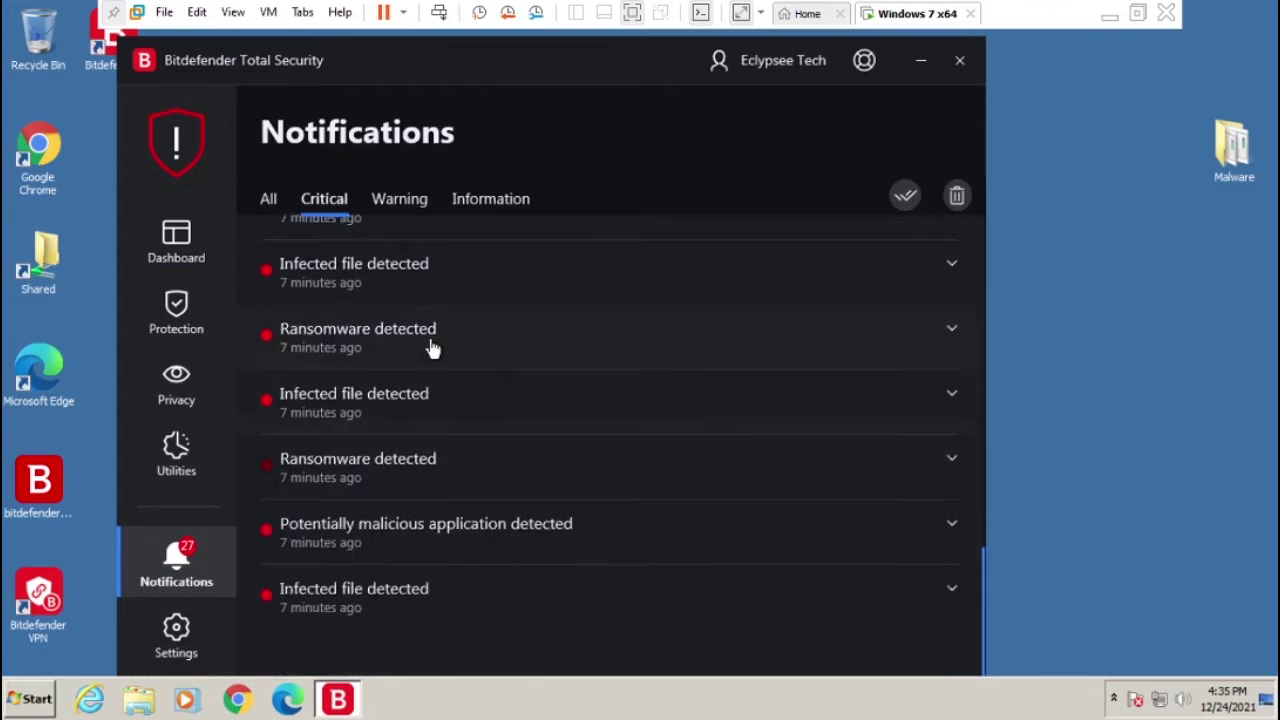
{"action": "left_click", "coordinate": [388, 332]}
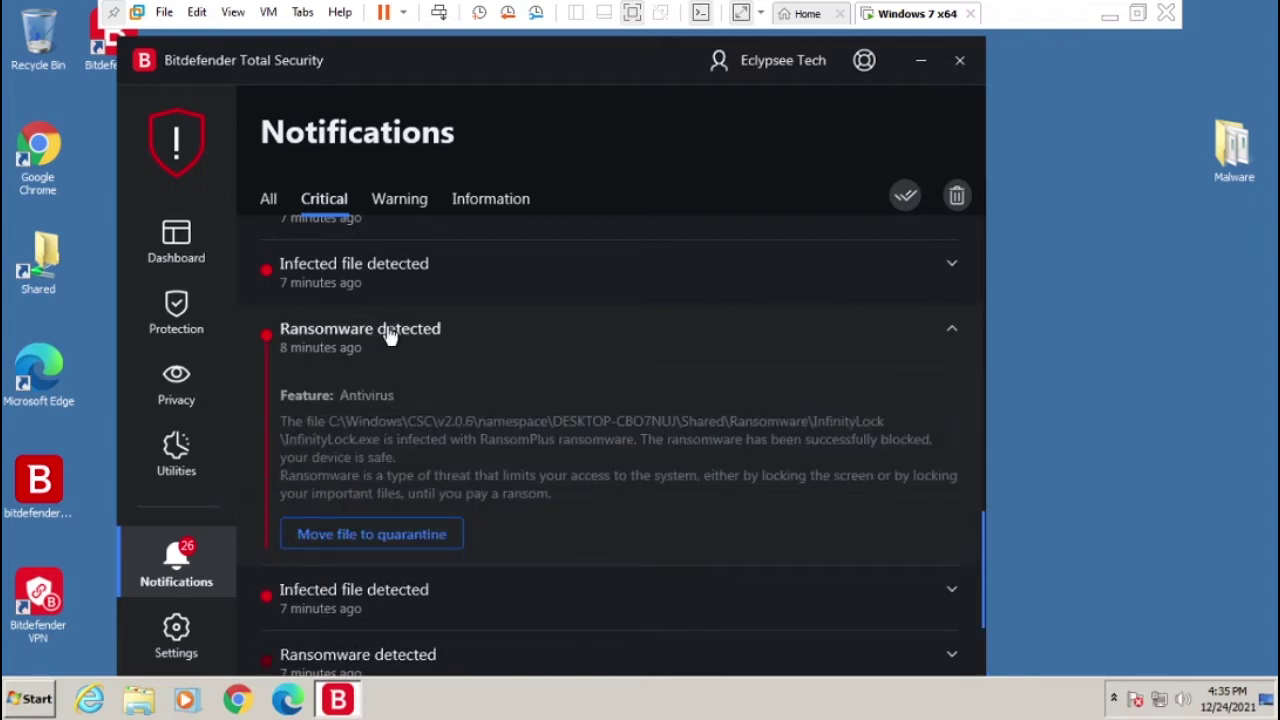
{"action": "left_click", "coordinate": [390, 337]}
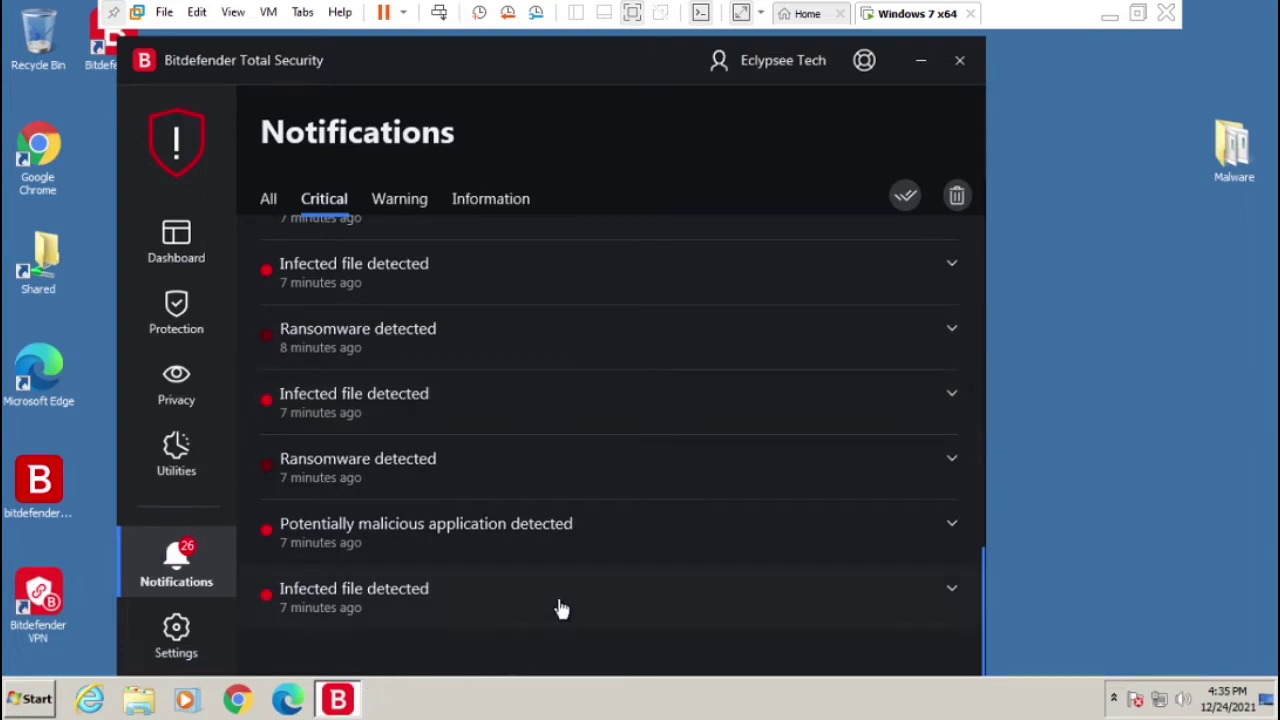
- Recheck the second infected file detection at the start of the critical notifications and return to the dashboard
{"action": "scroll", "coordinate": [551, 666], "scroll_direction": "up", "scroll_amount": 5}
{"action": "scroll", "coordinate": [551, 651], "scroll_direction": "up", "scroll_amount": 5}
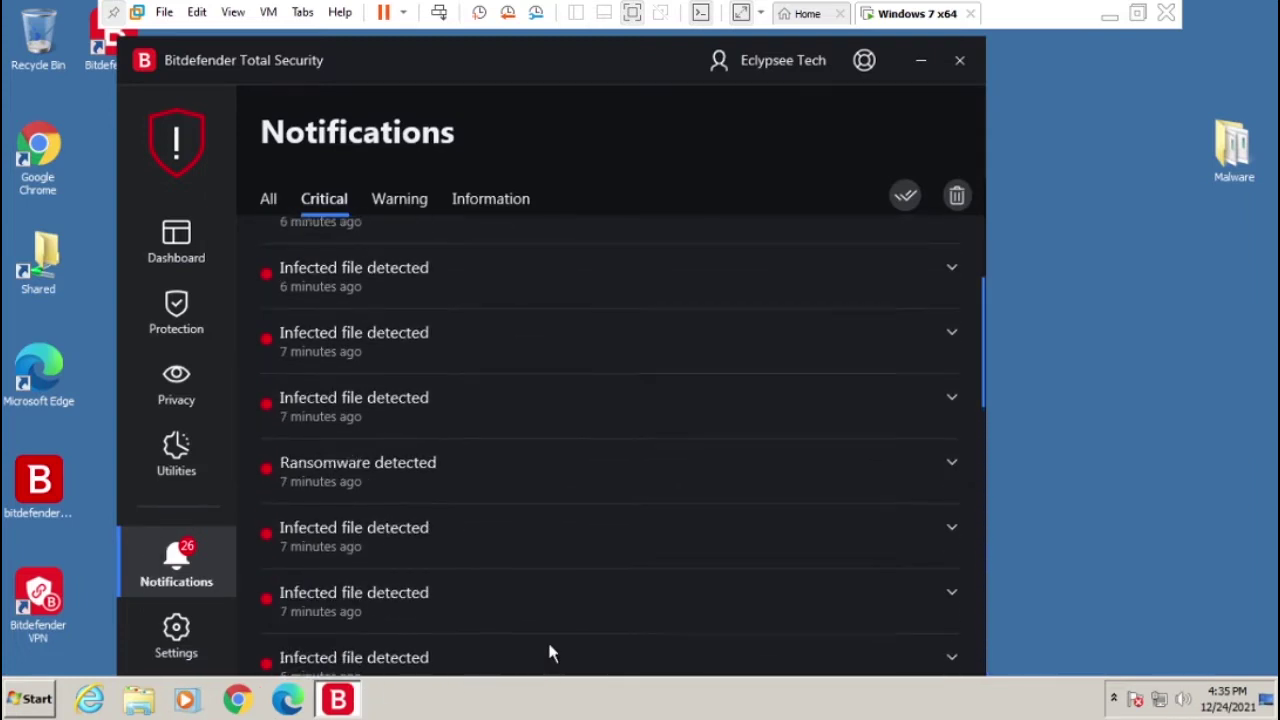
{"action": "left_click", "coordinate": [358, 325]}
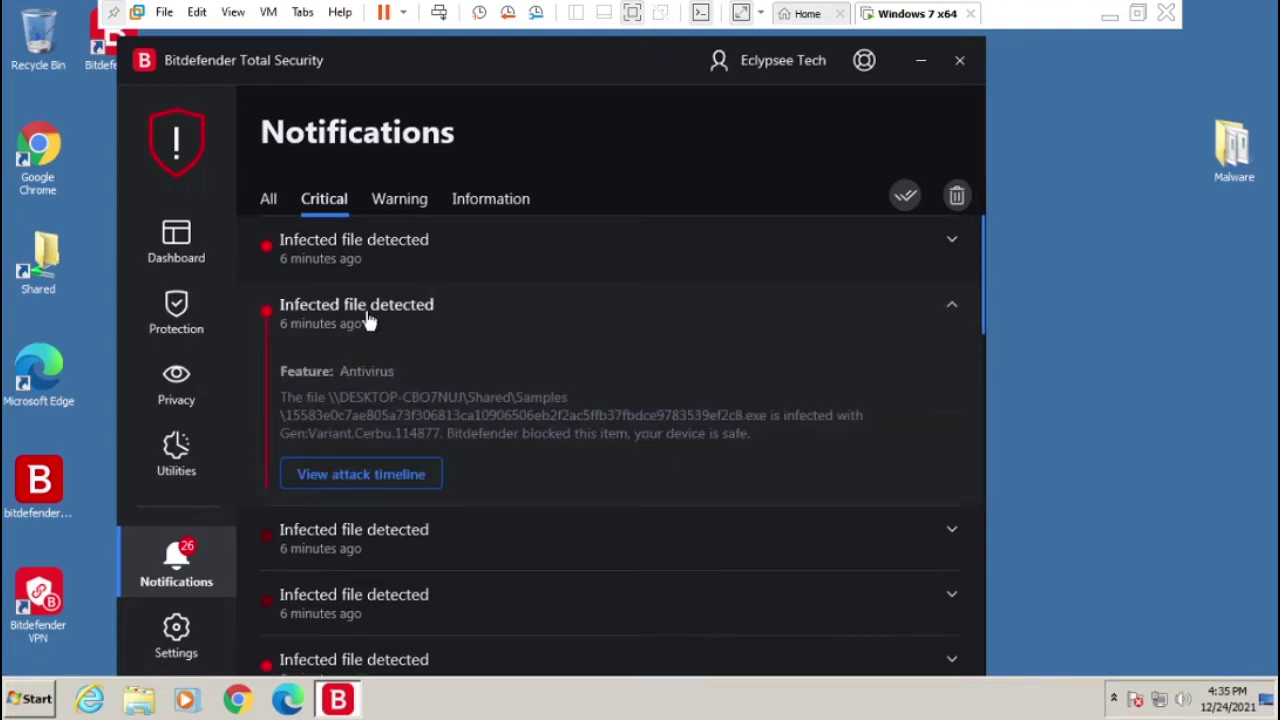
{"action": "left_click", "coordinate": [368, 318]}
{"action": "left_click", "coordinate": [186, 158]}
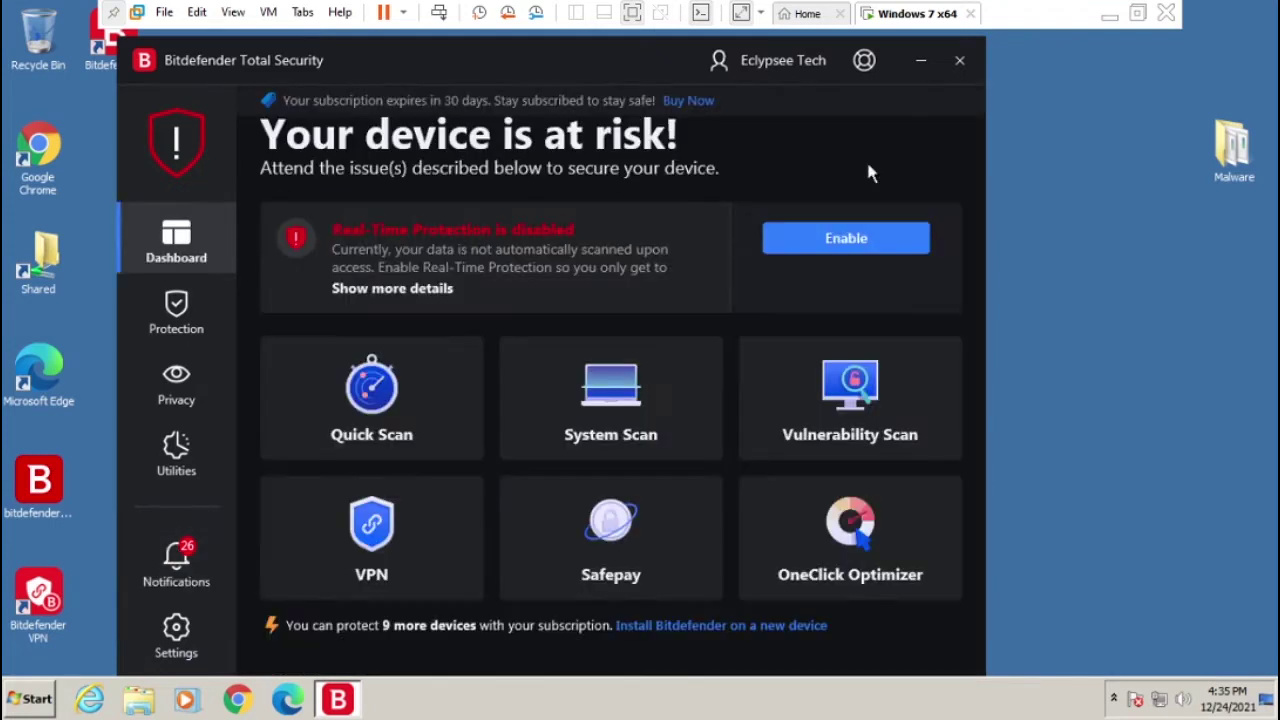
- View the contents of the Malware folder on the desktop and close it
{"action": "double_click", "coordinate": [1248, 160]}
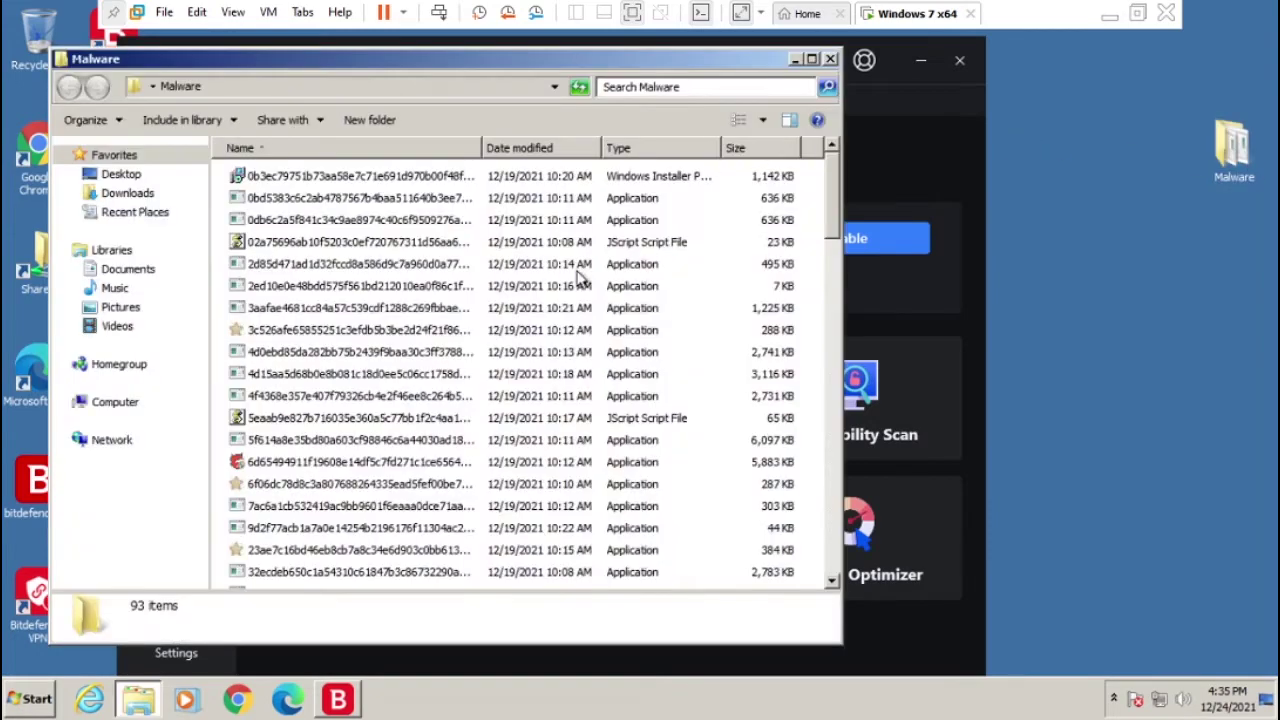
{"action": "left_click", "coordinate": [831, 60]}
- Scan the Malware folder on the desktop with Bitdefender and reposition the scan window slightly
{"action": "right_click", "coordinate": [1222, 146]}
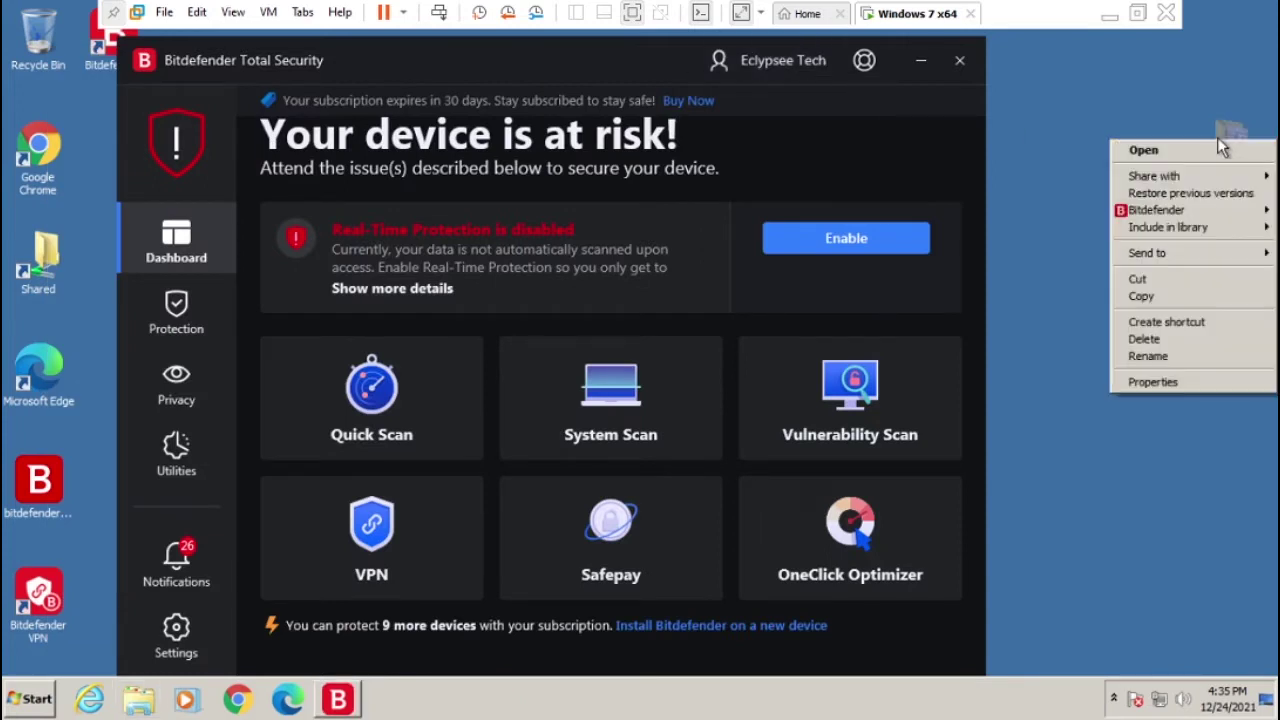
{"action": "mouse_move", "coordinate": [1140, 215]}
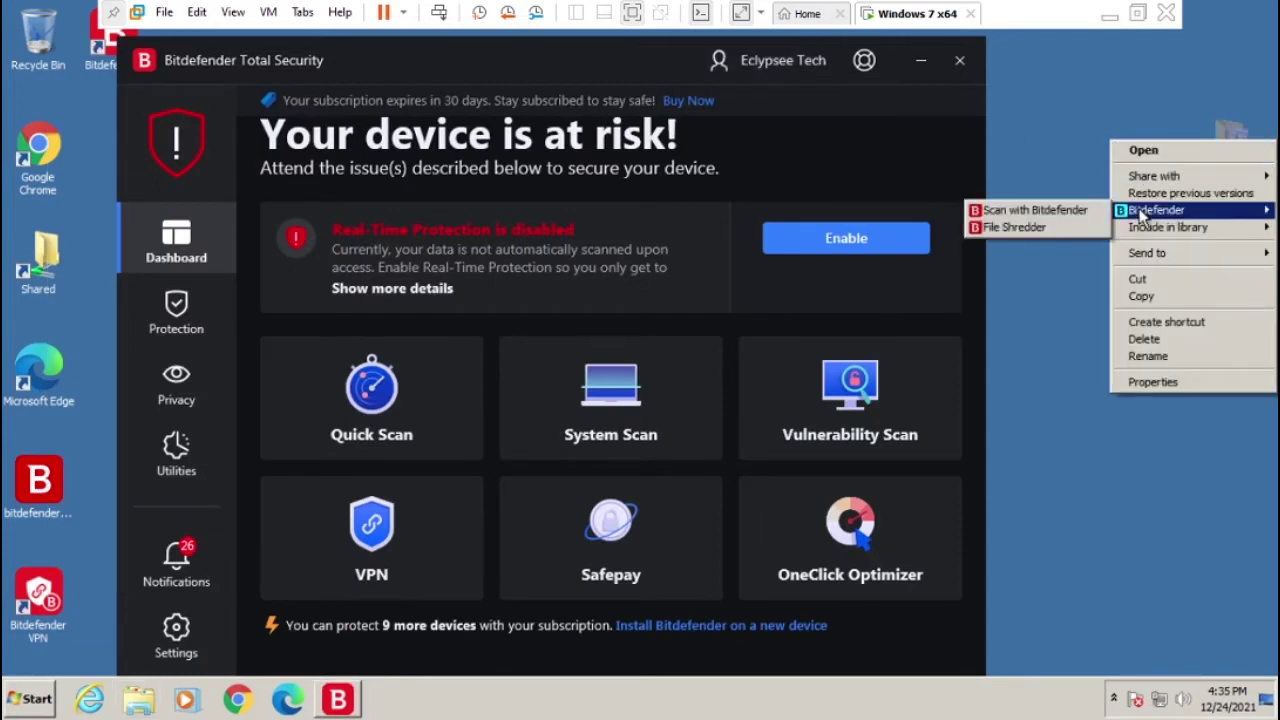
{"action": "left_click", "coordinate": [1075, 210]}
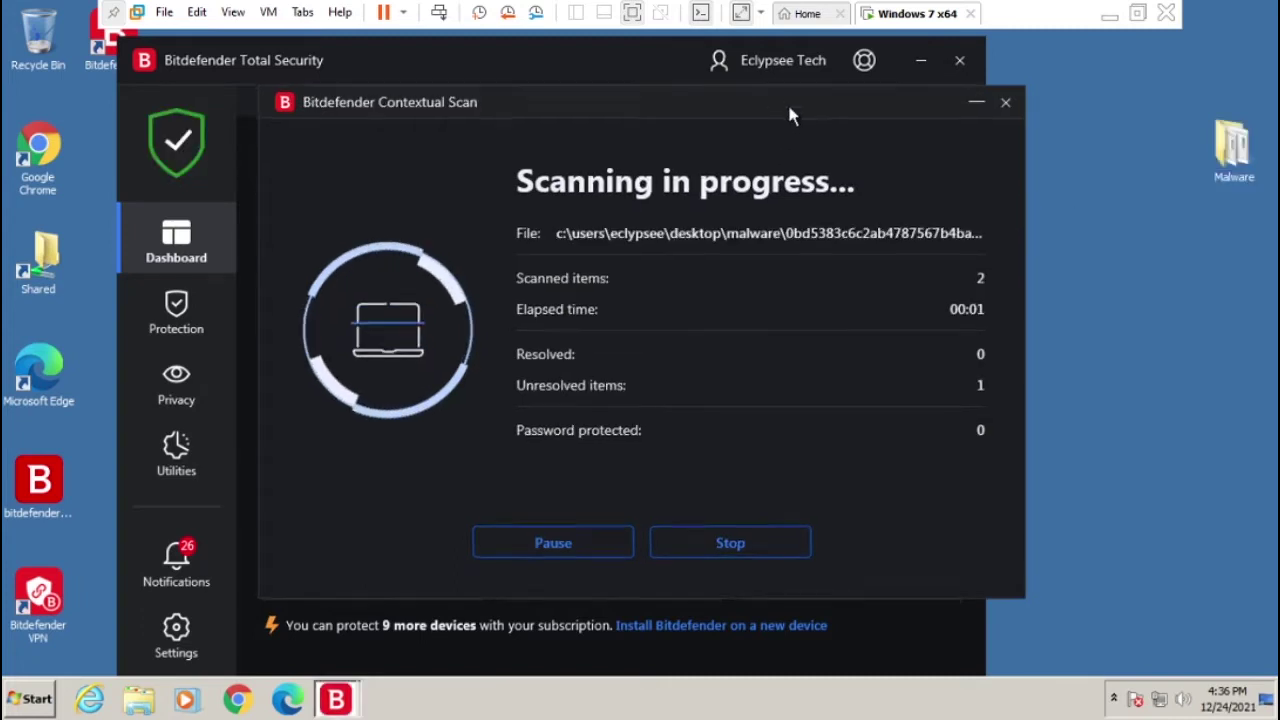
{"action": "left_click_drag", "start_coordinate": [788, 104], "coordinate": [761, 118]}
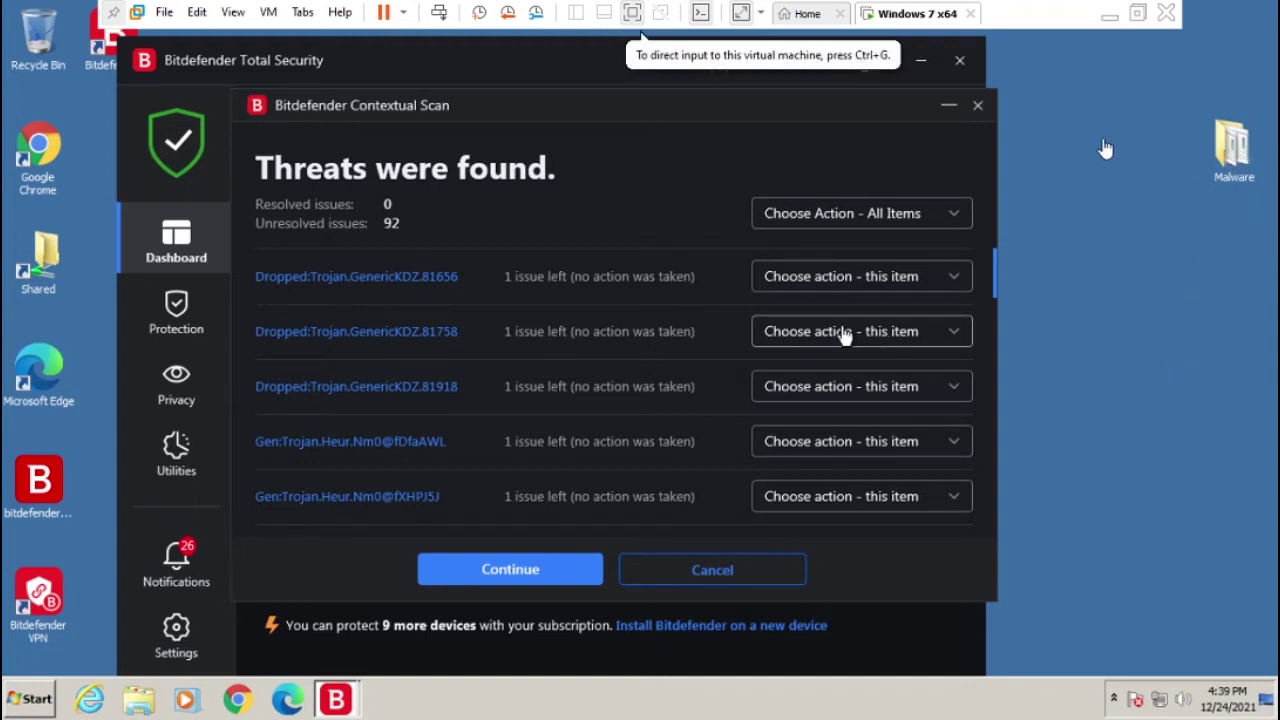
- Look through the list of detected threats in the contextual scan results, from the first entries to the last and back
{"action": "left_click", "coordinate": [840, 117]}
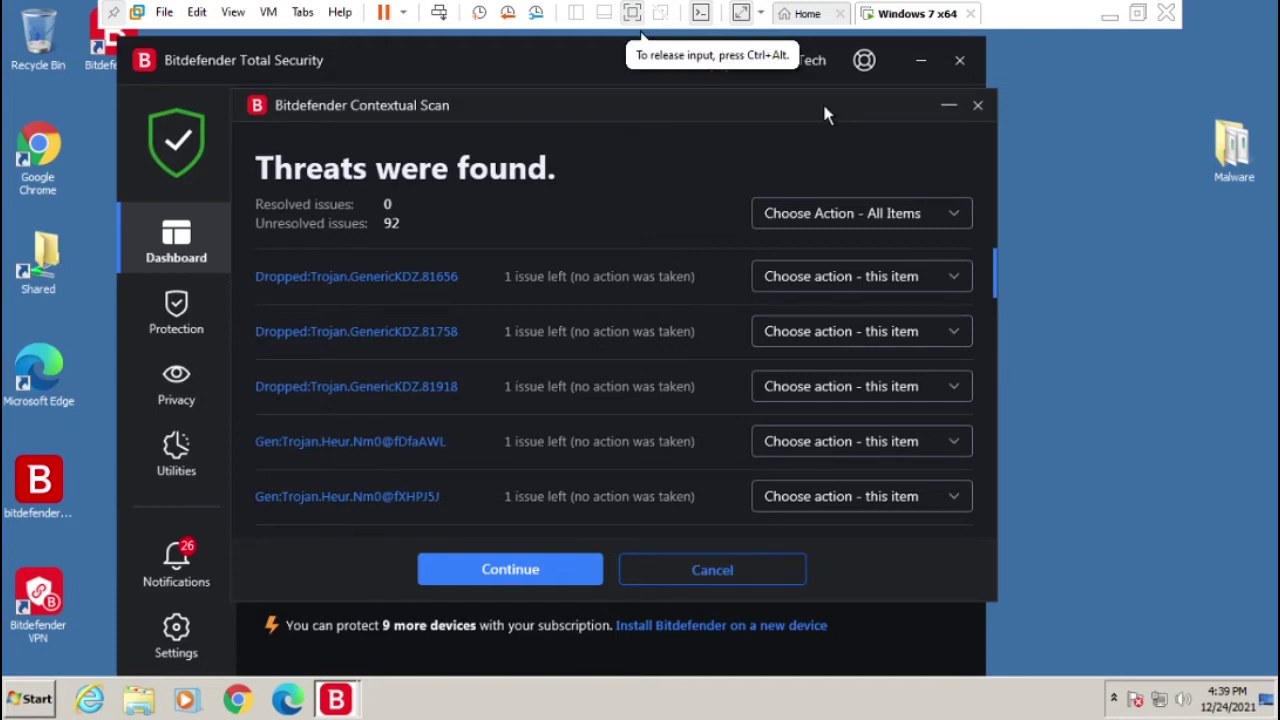
{"action": "scroll", "coordinate": [674, 298], "scroll_direction": "down", "scroll_amount": 3}
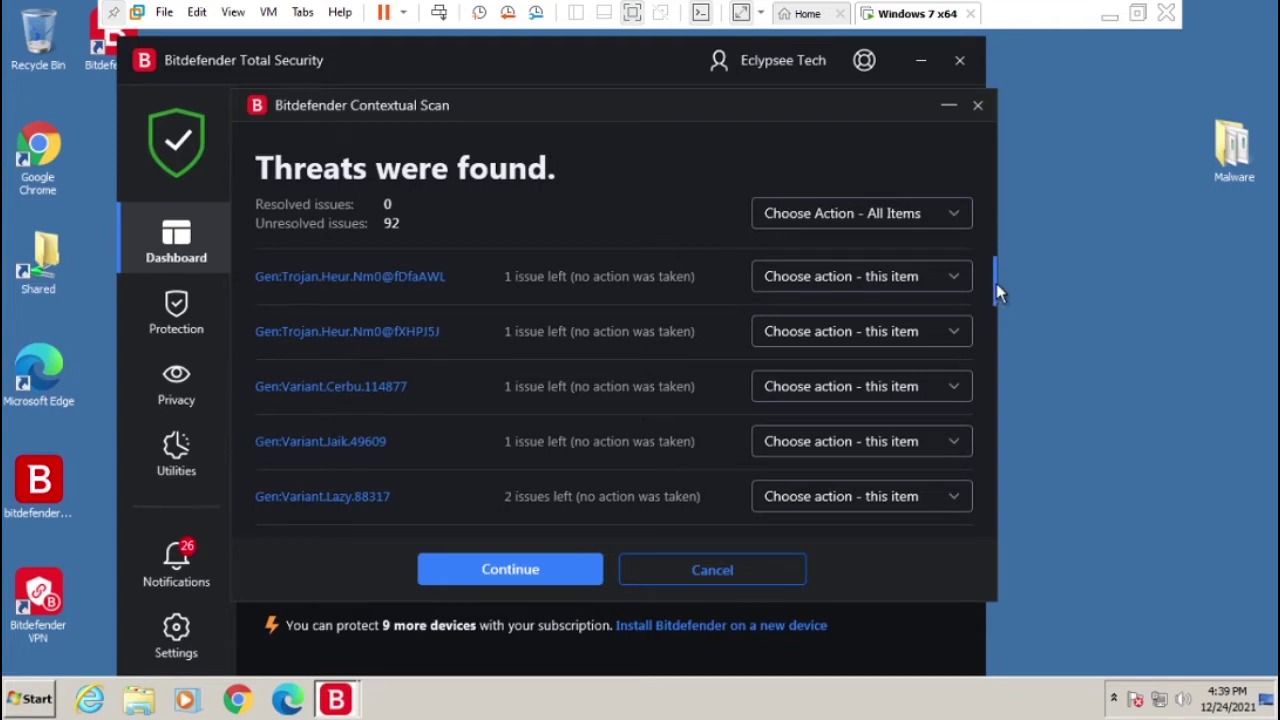
{"action": "left_click_drag", "start_coordinate": [996, 283], "coordinate": [998, 506]}
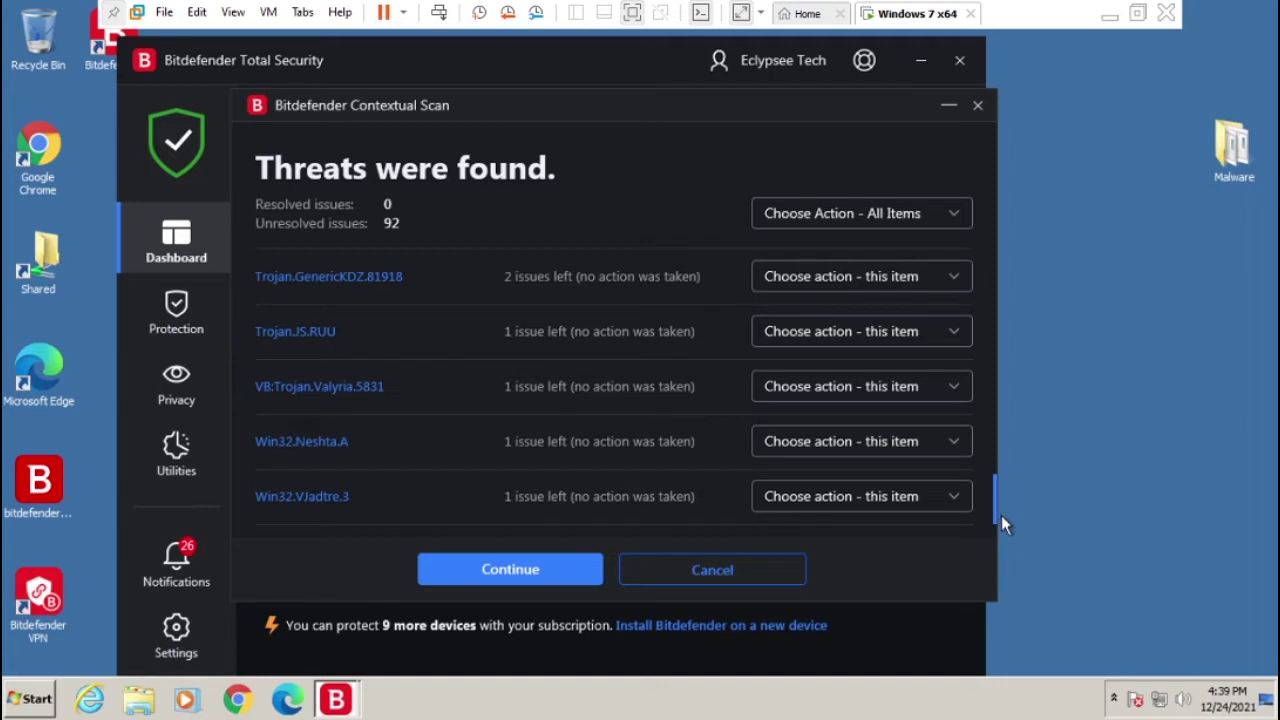
{"action": "left_click_drag", "start_coordinate": [1002, 516], "coordinate": [1083, 325]}
{"action": "scroll", "coordinate": [386, 443], "scroll_direction": "down", "scroll_amount": 3}
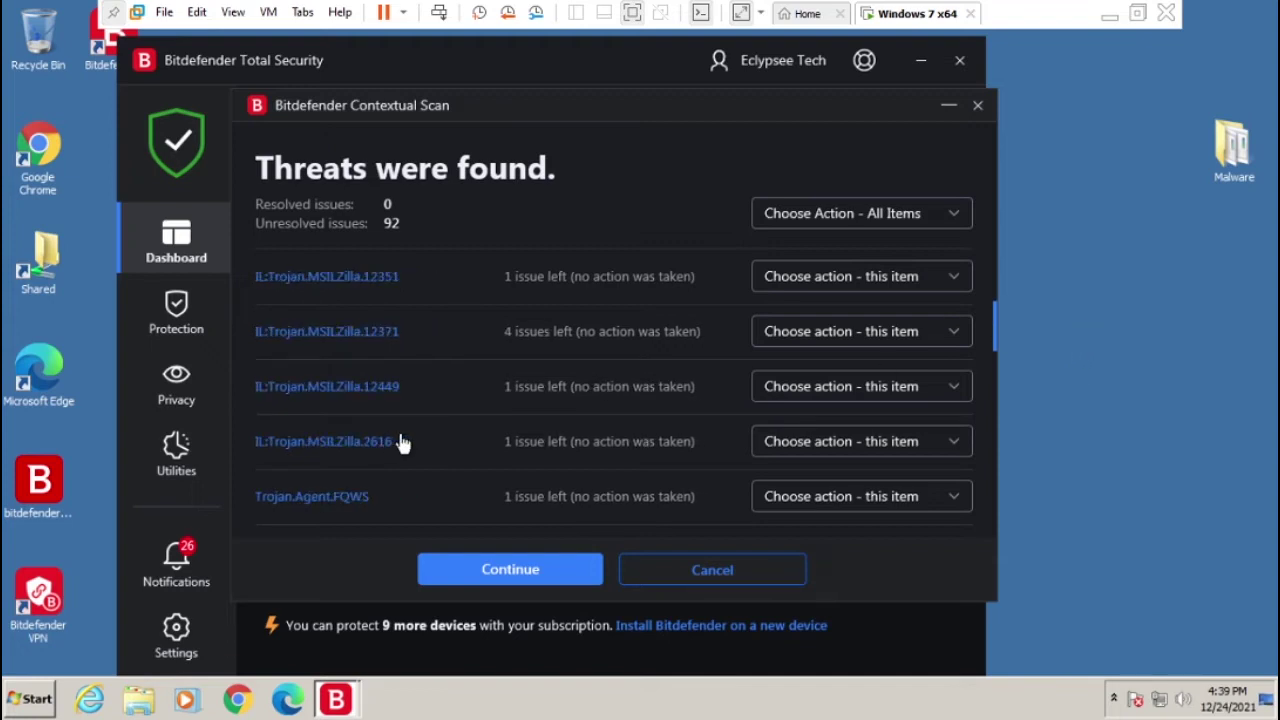
{"action": "scroll", "coordinate": [436, 437], "scroll_direction": "down", "scroll_amount": 3}
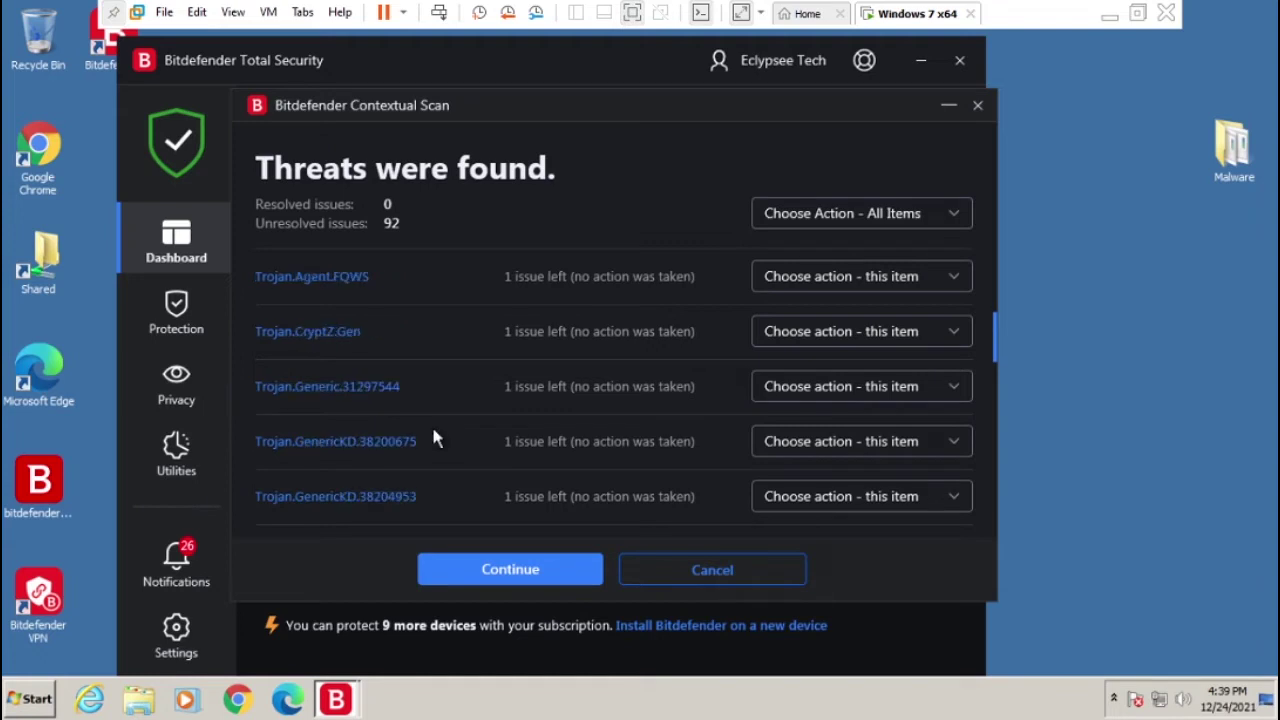
{"action": "scroll", "coordinate": [436, 437], "scroll_direction": "up", "scroll_amount": 4}
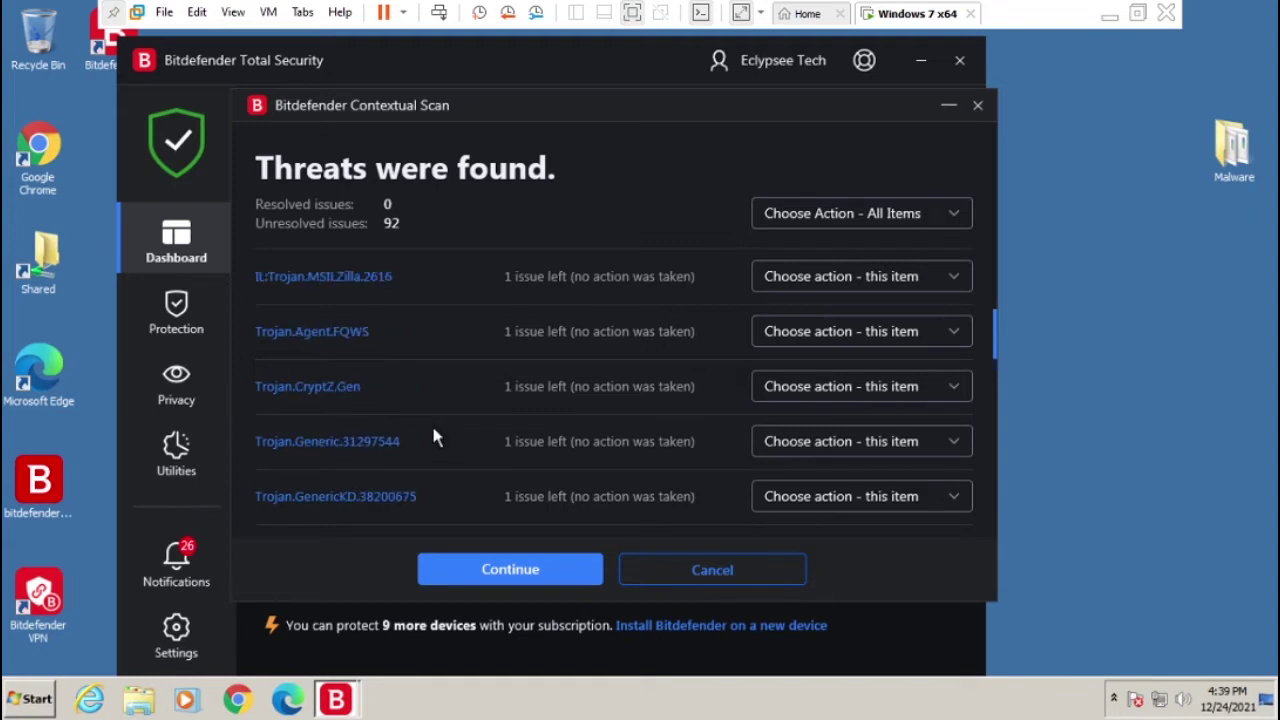
{"action": "scroll", "coordinate": [436, 437], "scroll_direction": "up", "scroll_amount": 5}
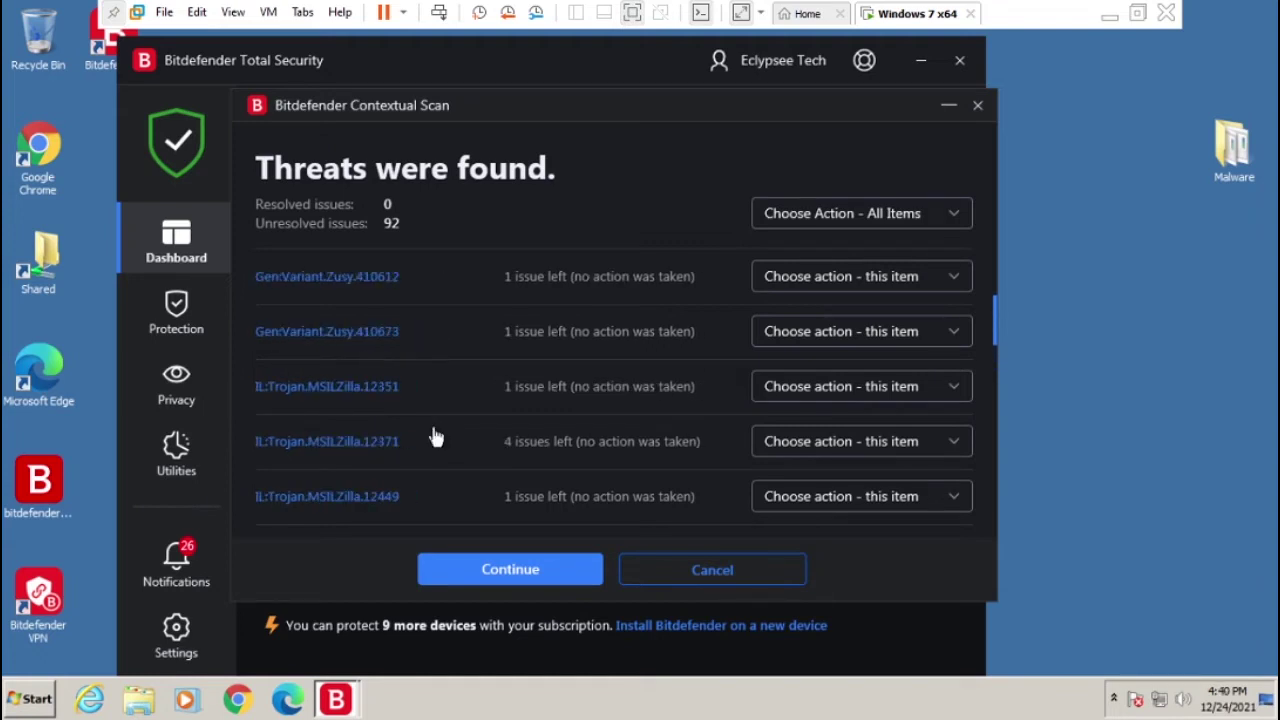
{"action": "scroll", "coordinate": [436, 437], "scroll_direction": "up", "scroll_amount": 2}
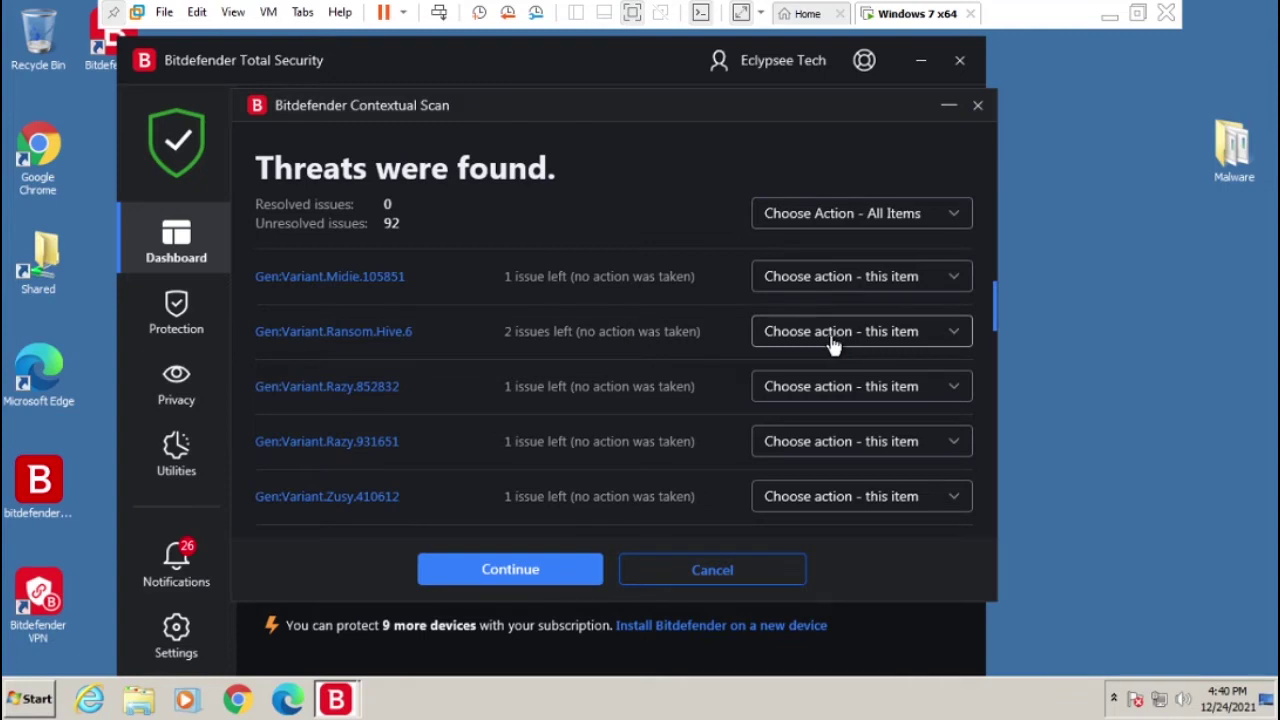
{"action": "scroll", "coordinate": [656, 368], "scroll_direction": "up", "scroll_amount": 3}
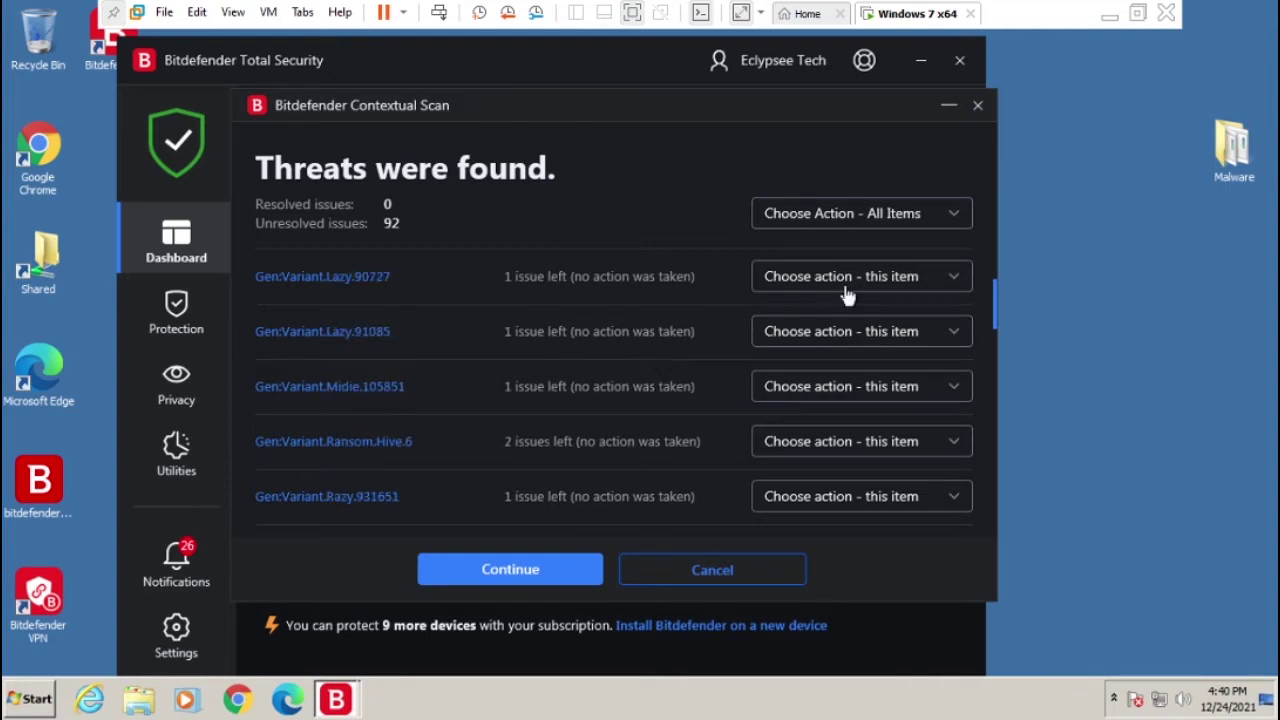
- Set the action for all detected items to Delete and continue with the removal
{"action": "left_click", "coordinate": [880, 214]}
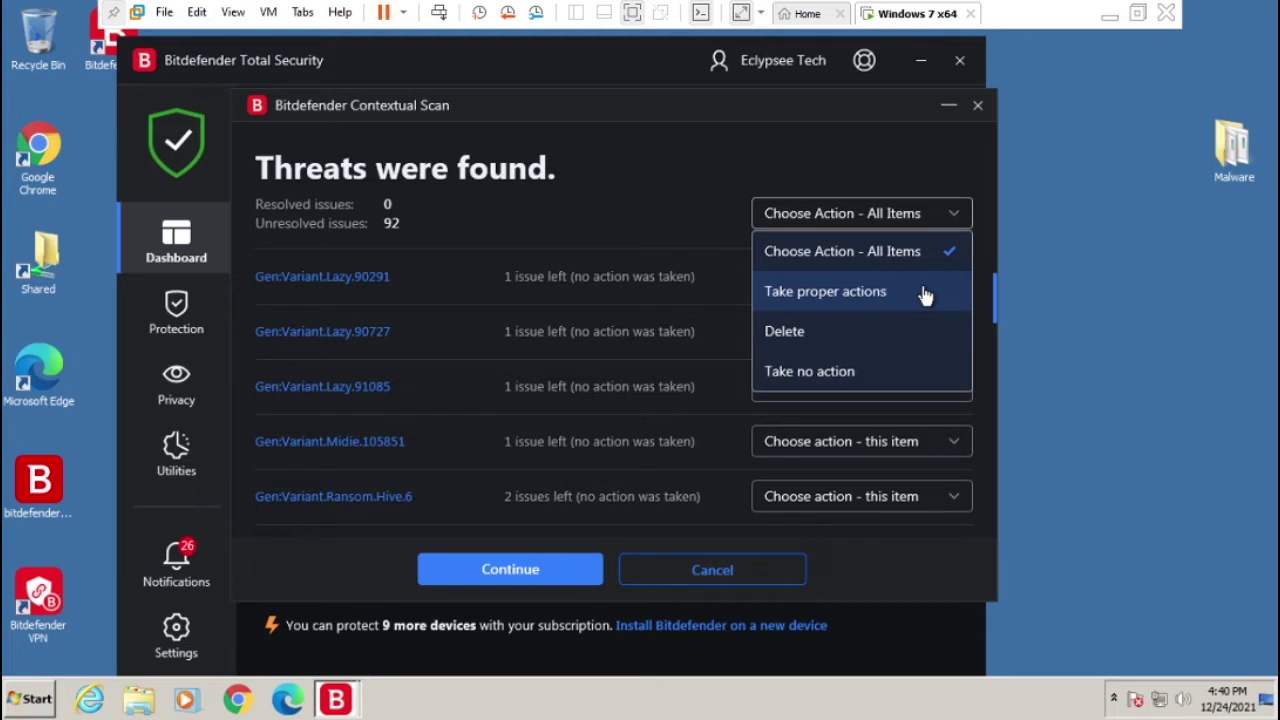
{"action": "left_click", "coordinate": [868, 328]}
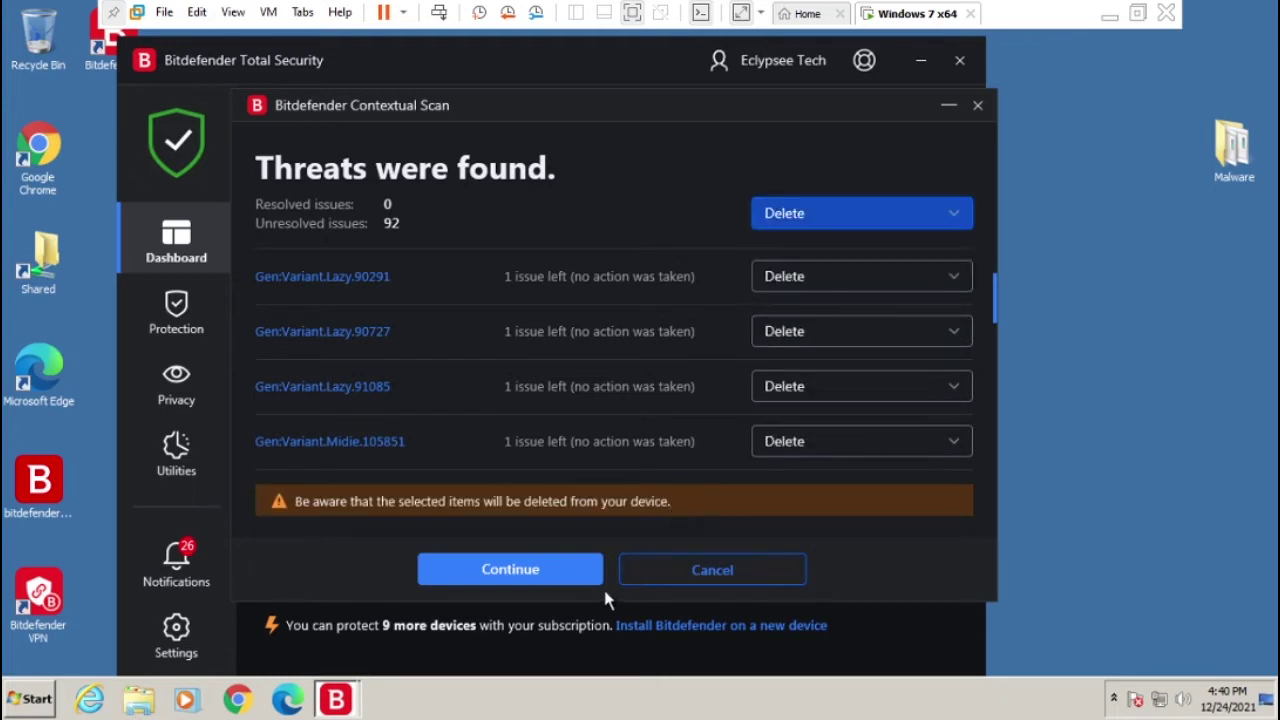
{"action": "scroll", "coordinate": [660, 330], "scroll_direction": "down", "scroll_amount": 1}
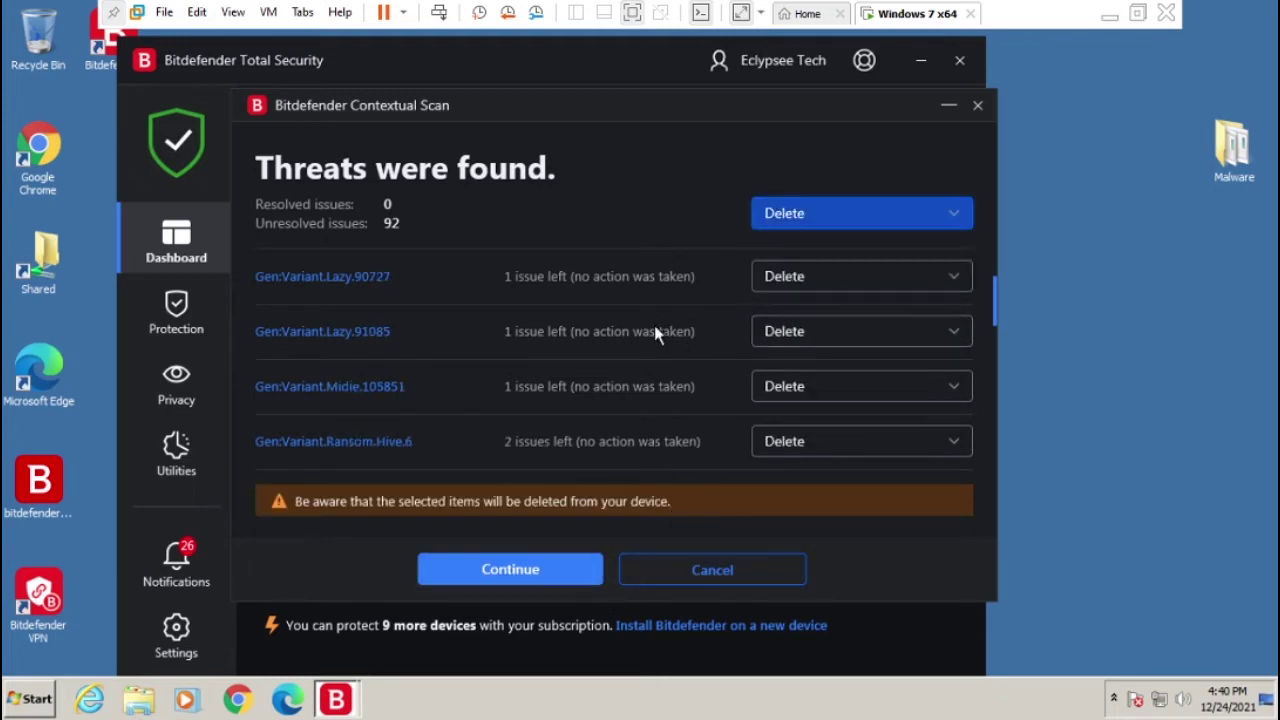
{"action": "scroll", "coordinate": [654, 330], "scroll_direction": "up", "scroll_amount": 5}
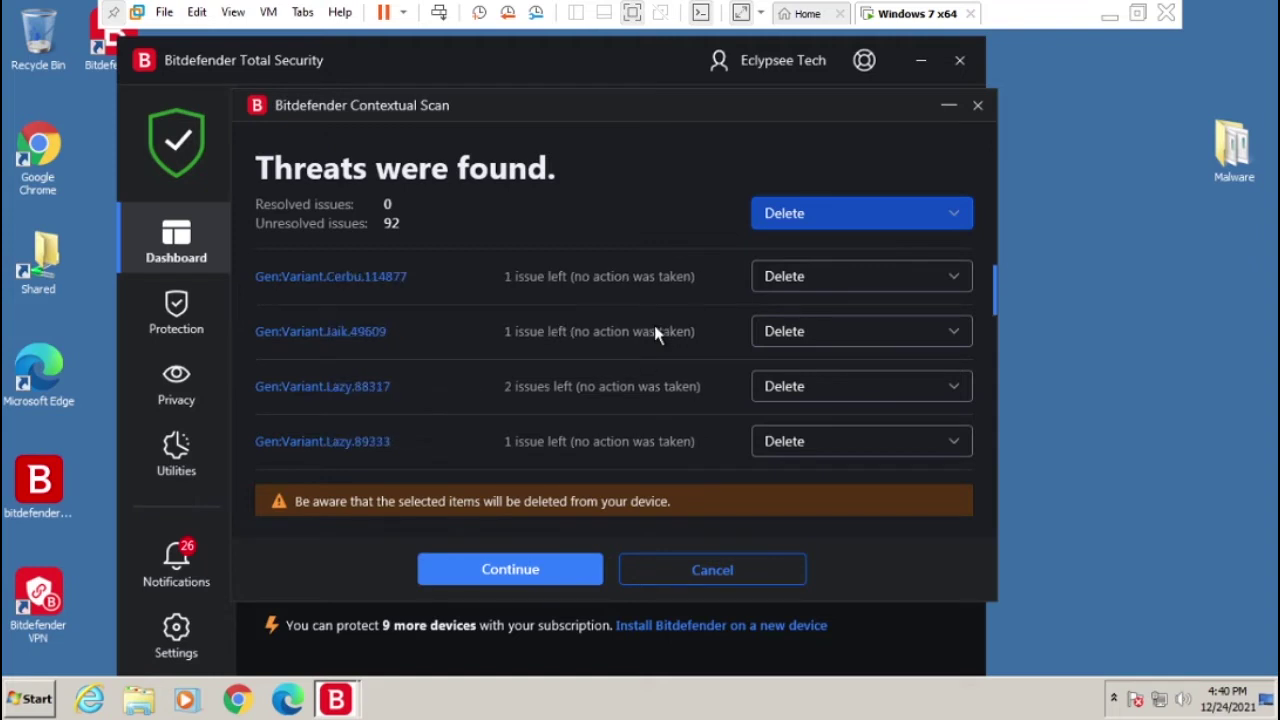
{"action": "scroll", "coordinate": [654, 332], "scroll_direction": "up", "scroll_amount": 3}
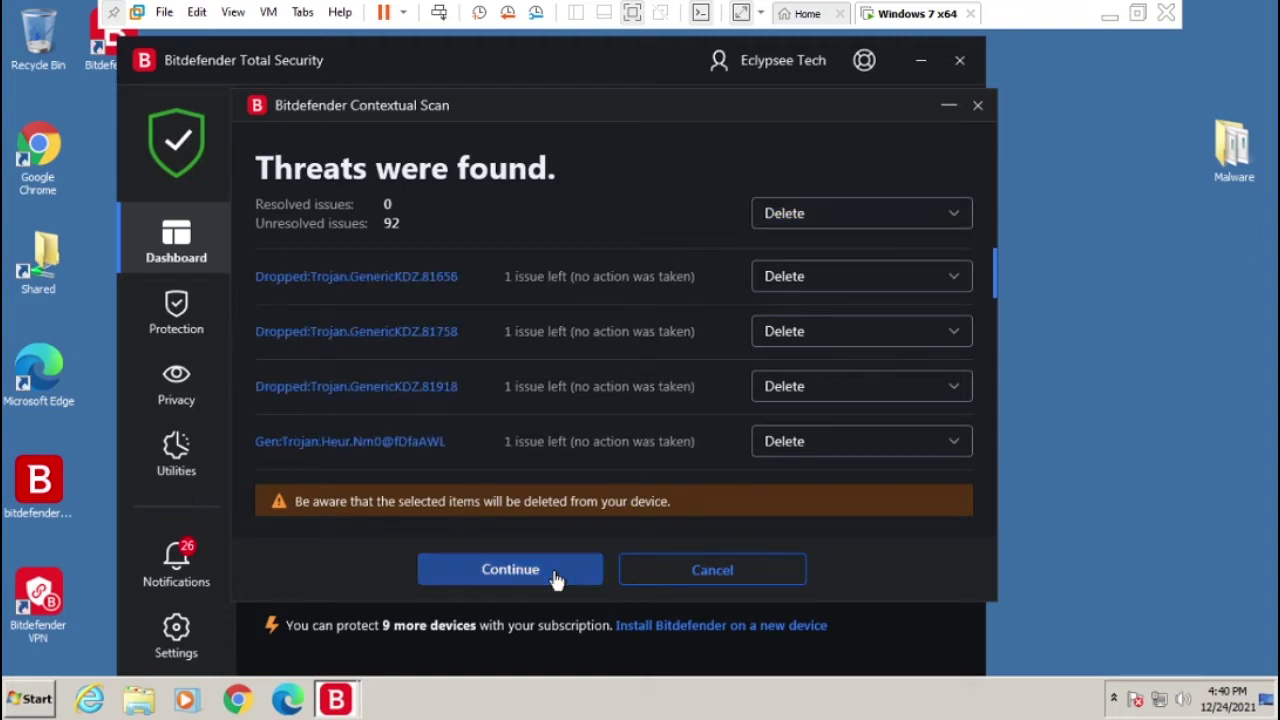
{"action": "left_click", "coordinate": [557, 578]}
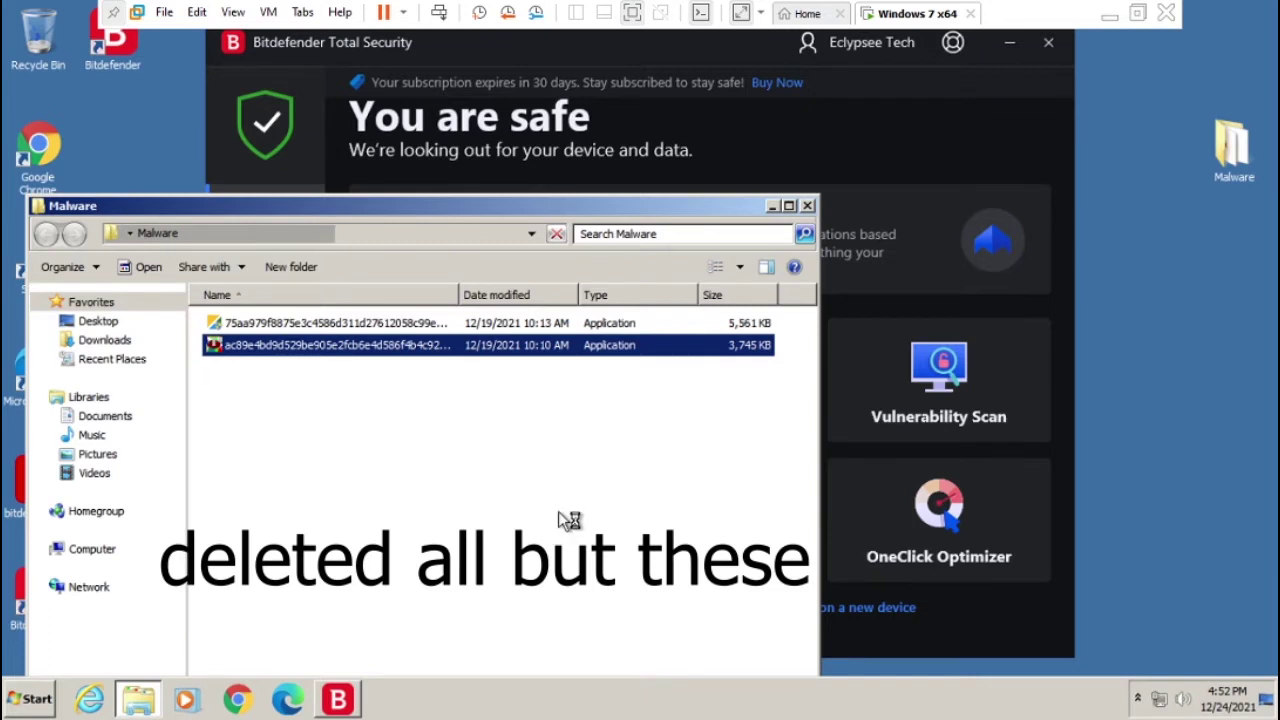
- Start Task Manager and move the Malware folder window aside so the process list stays in view
{"action": "right_click", "coordinate": [610, 690]}
{"action": "left_click", "coordinate": [675, 623]}
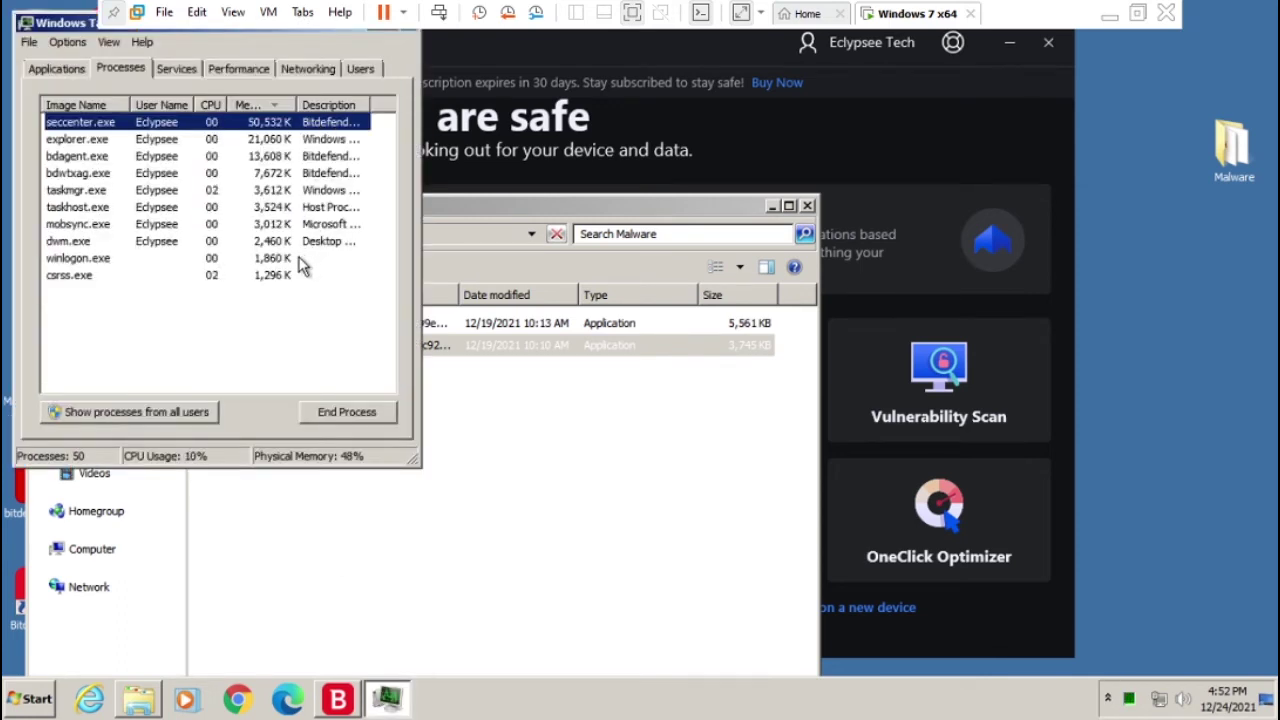
{"action": "left_click", "coordinate": [575, 380]}
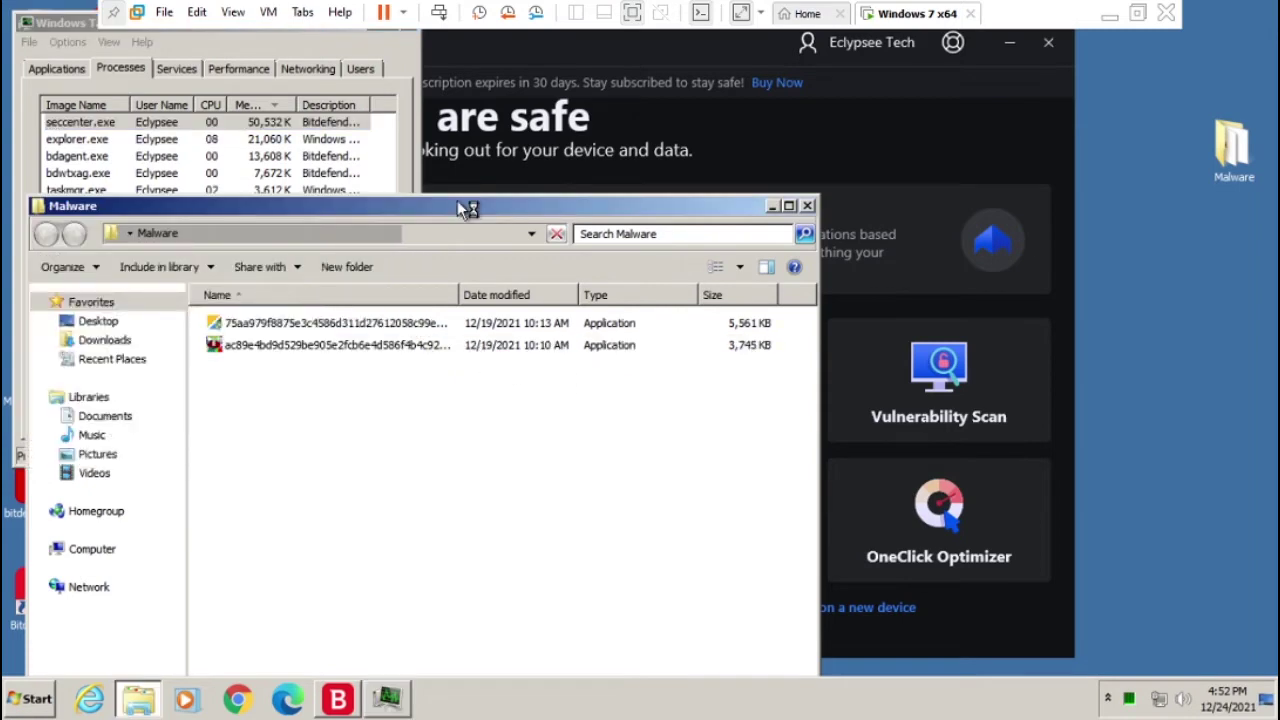
{"action": "left_click_drag", "start_coordinate": [461, 207], "coordinate": [783, 115]}
- Try to run the 75aa979f... application in the Malware folder and close the alerts it triggers
{"action": "left_click", "coordinate": [1236, 554]}
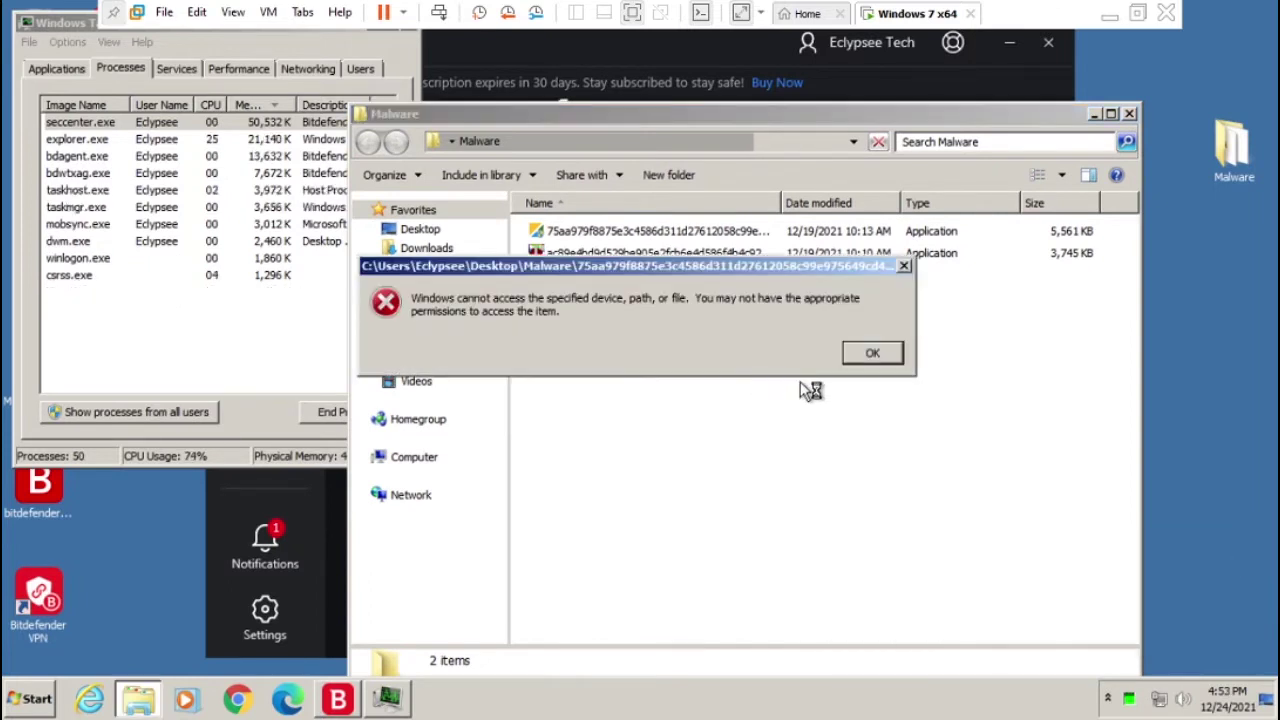
{"action": "left_click", "coordinate": [872, 355]}
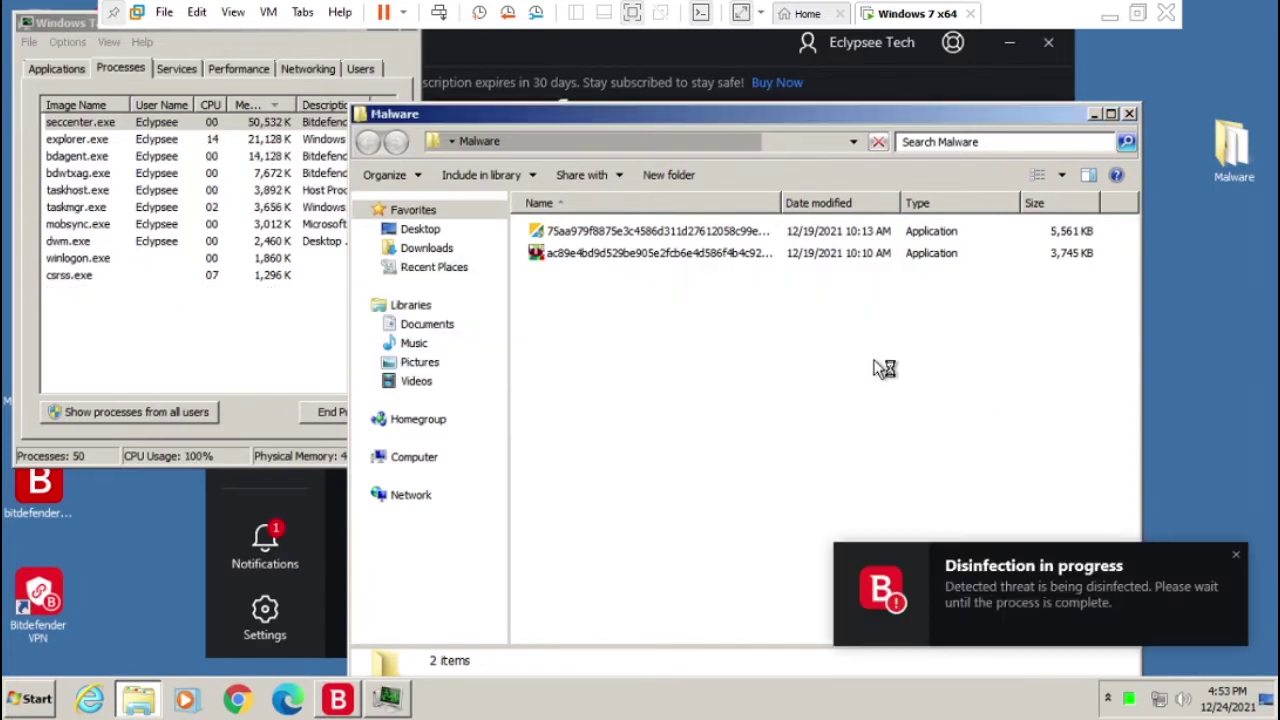
{"action": "left_click", "coordinate": [1236, 555]}
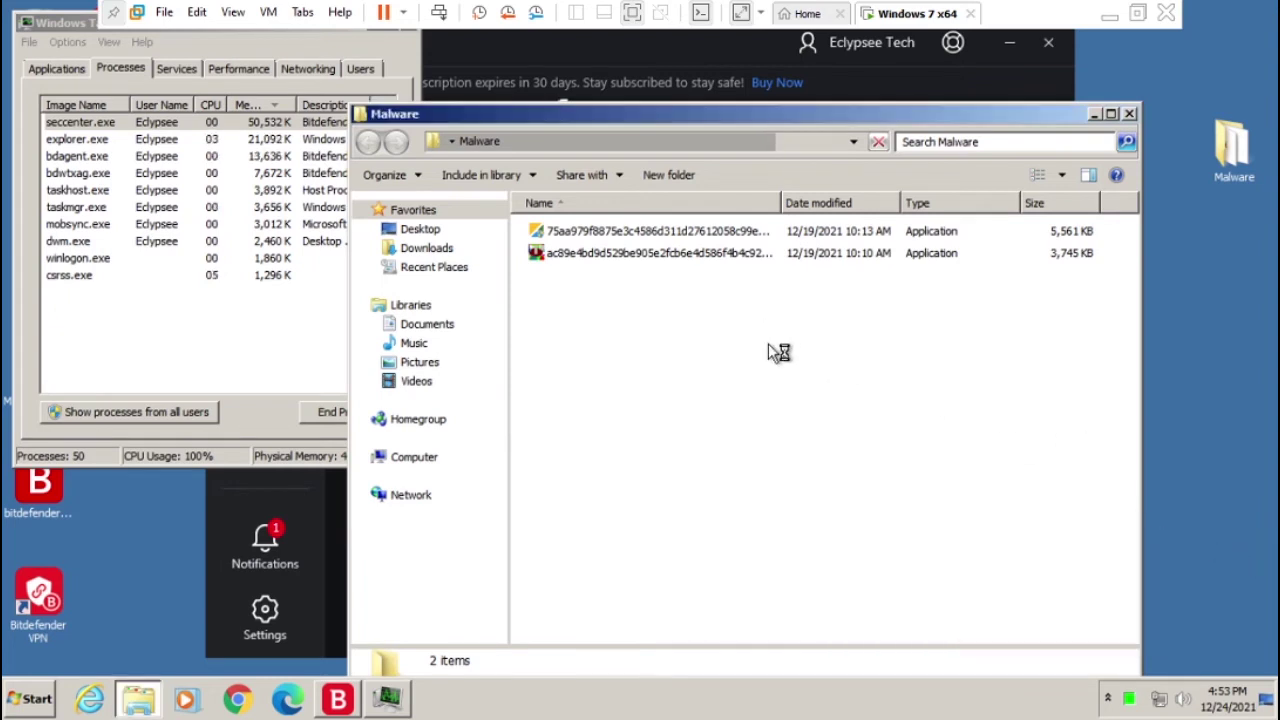
- Try to run the ac89e4bd... application, dismiss its error dialog and refresh the Malware folder
{"action": "right_click", "coordinate": [775, 359]}
{"action": "left_click", "coordinate": [775, 357]}
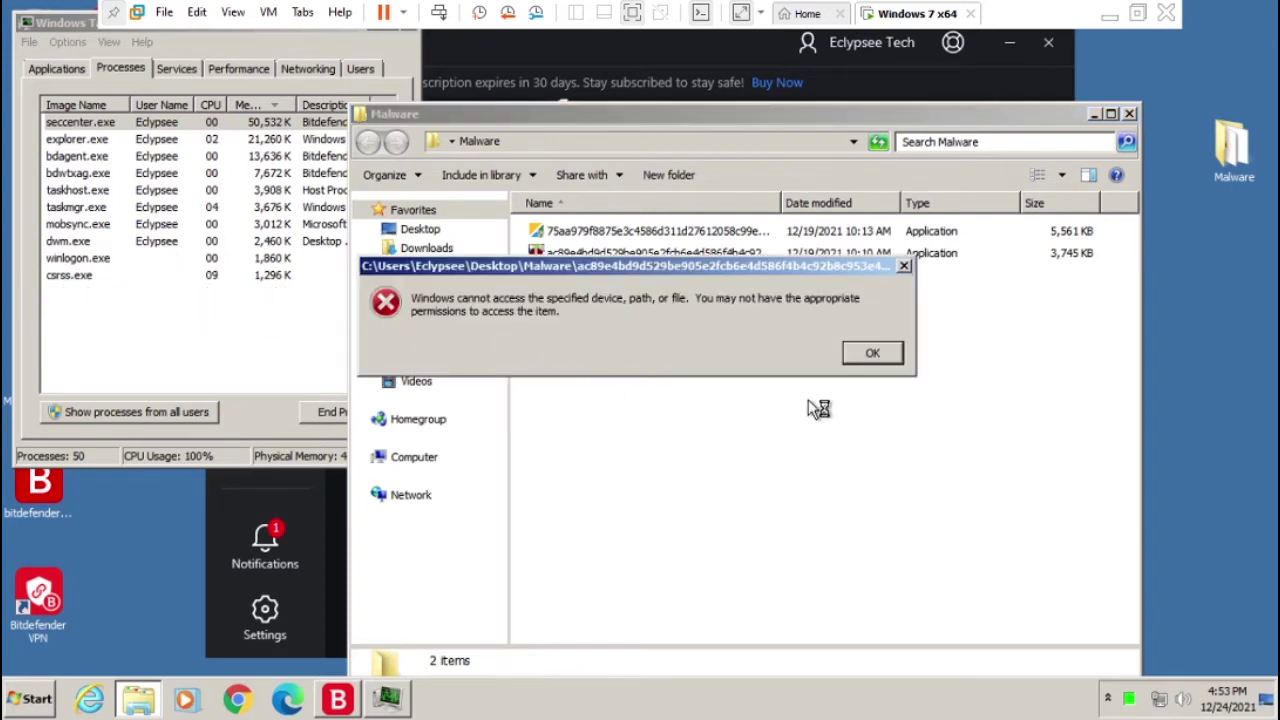
{"action": "left_click", "coordinate": [868, 355]}
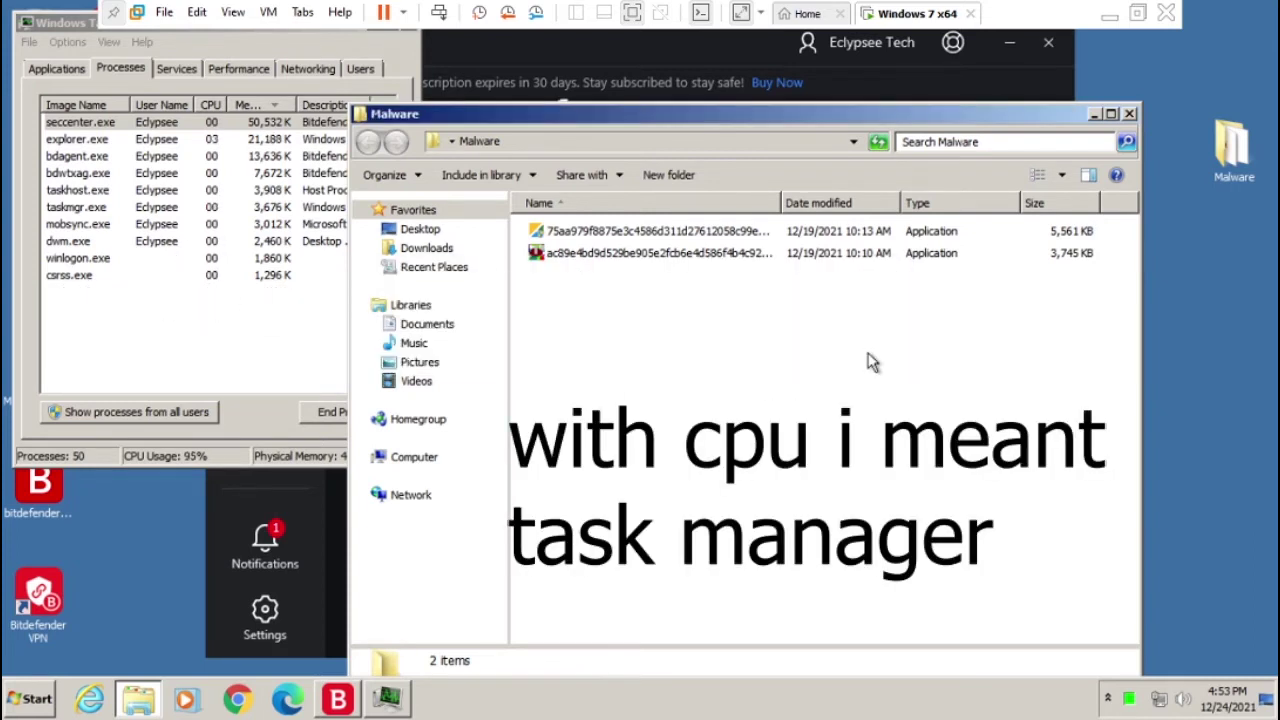
{"action": "right_click", "coordinate": [865, 307]}
{"action": "left_click", "coordinate": [897, 366]}
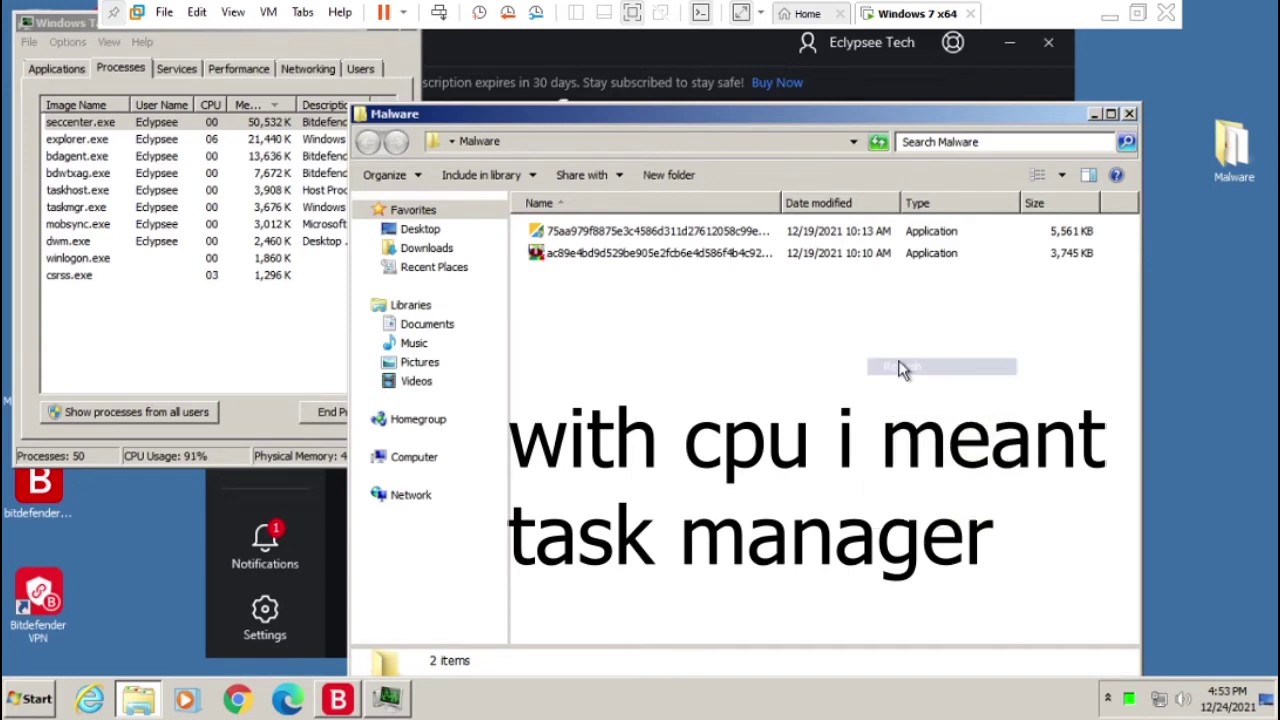
- Try to delete the two remaining applications from the Malware folder
{"action": "left_click_drag", "start_coordinate": [897, 370], "coordinate": [808, 233]}
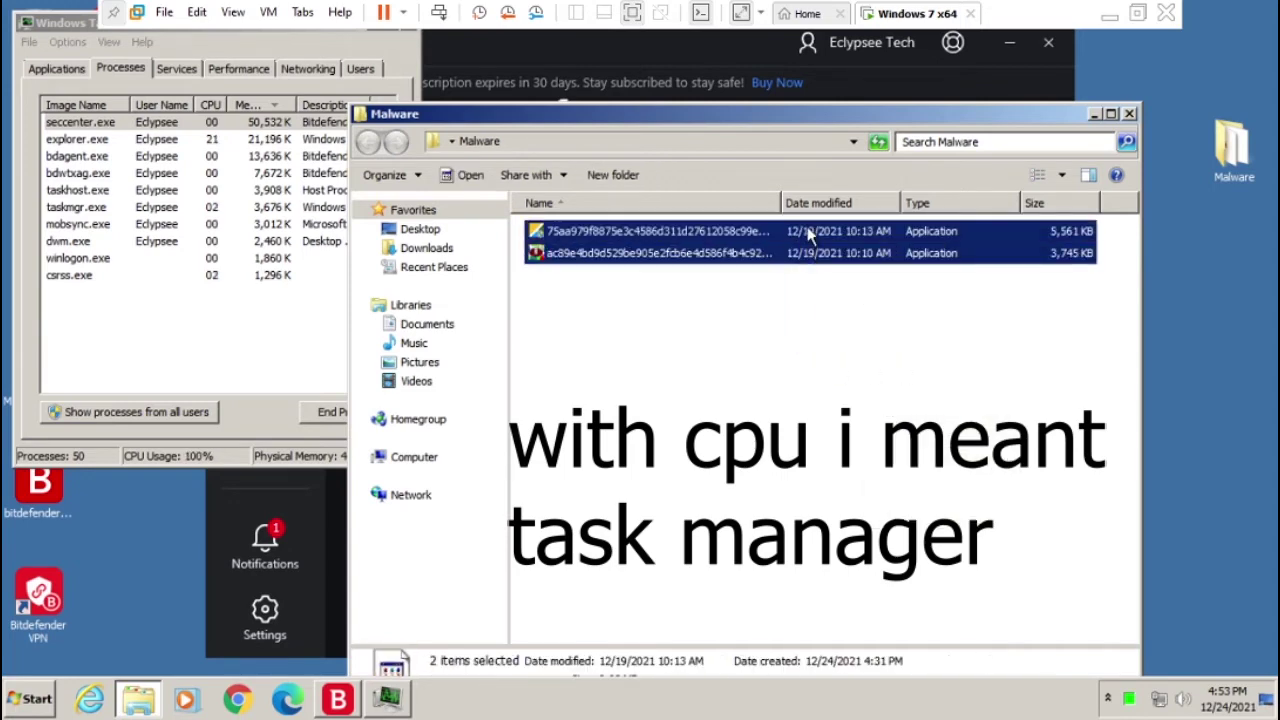
{"action": "key", "text": "Delete"}
{"action": "left_click", "coordinate": [714, 360]}
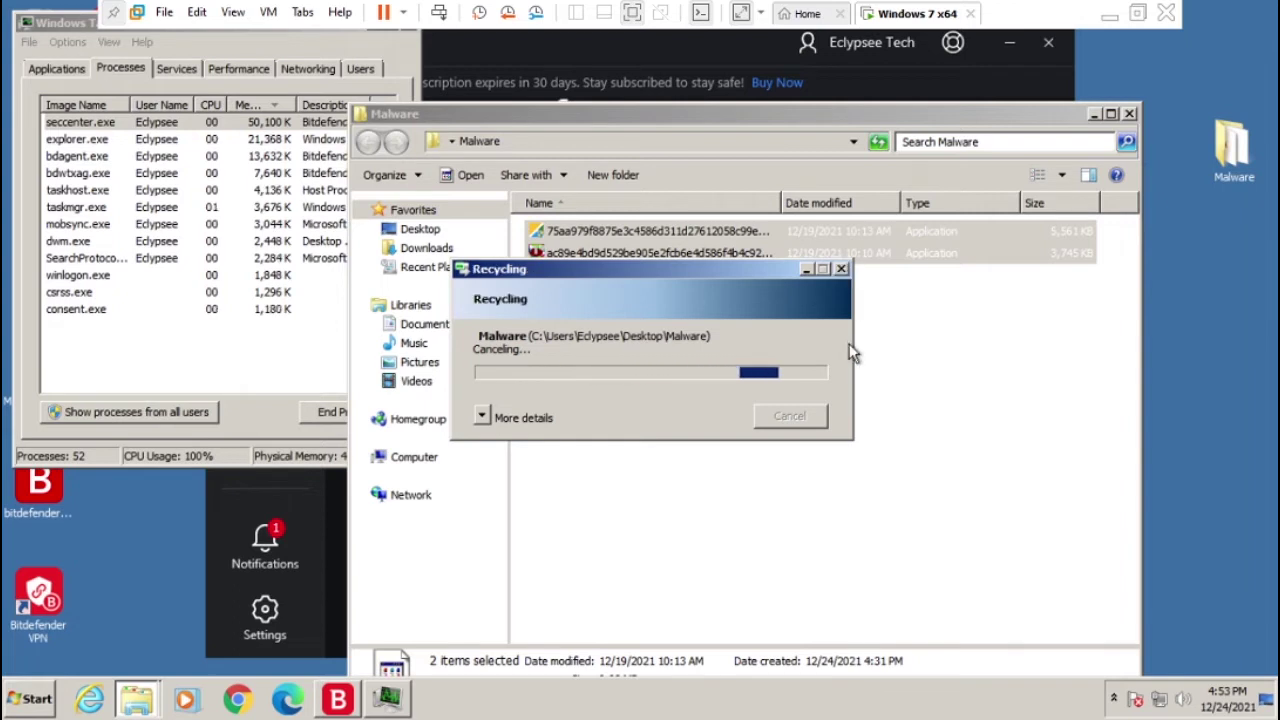
- Try to end the consent.exe process in Task Manager and close the Malware folder window
{"action": "left_click", "coordinate": [139, 309]}
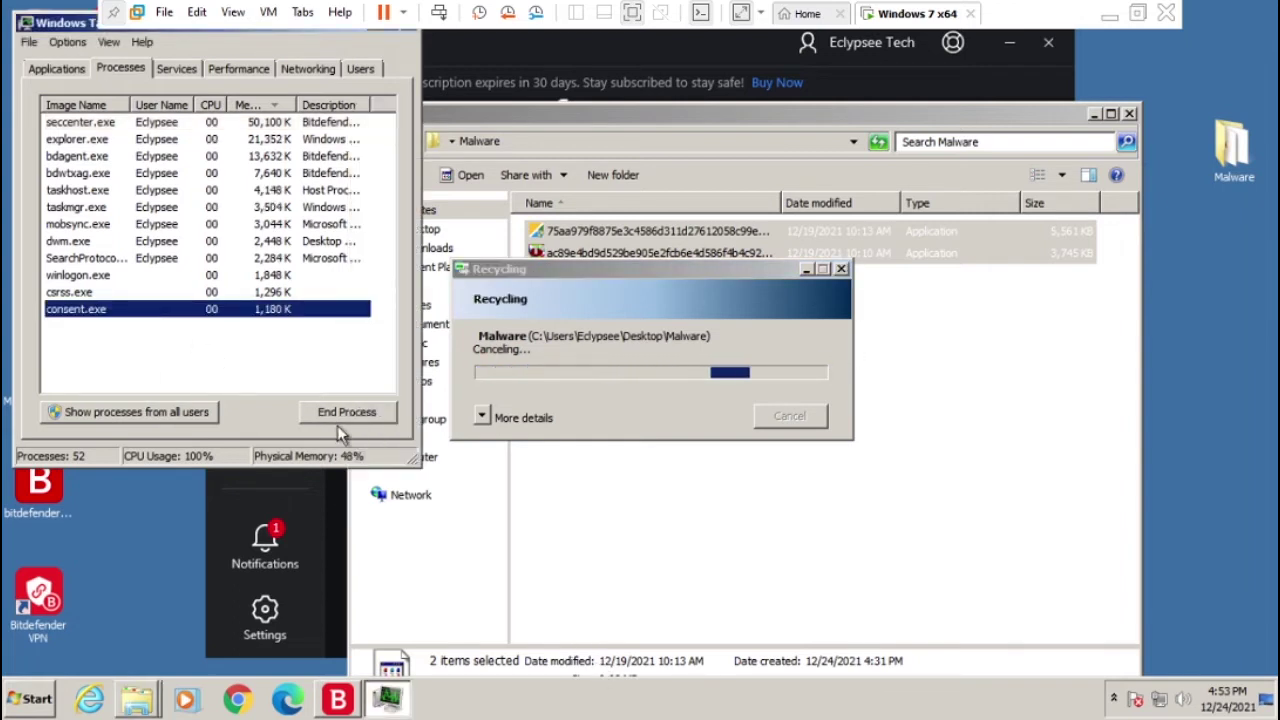
{"action": "left_click", "coordinate": [372, 410]}
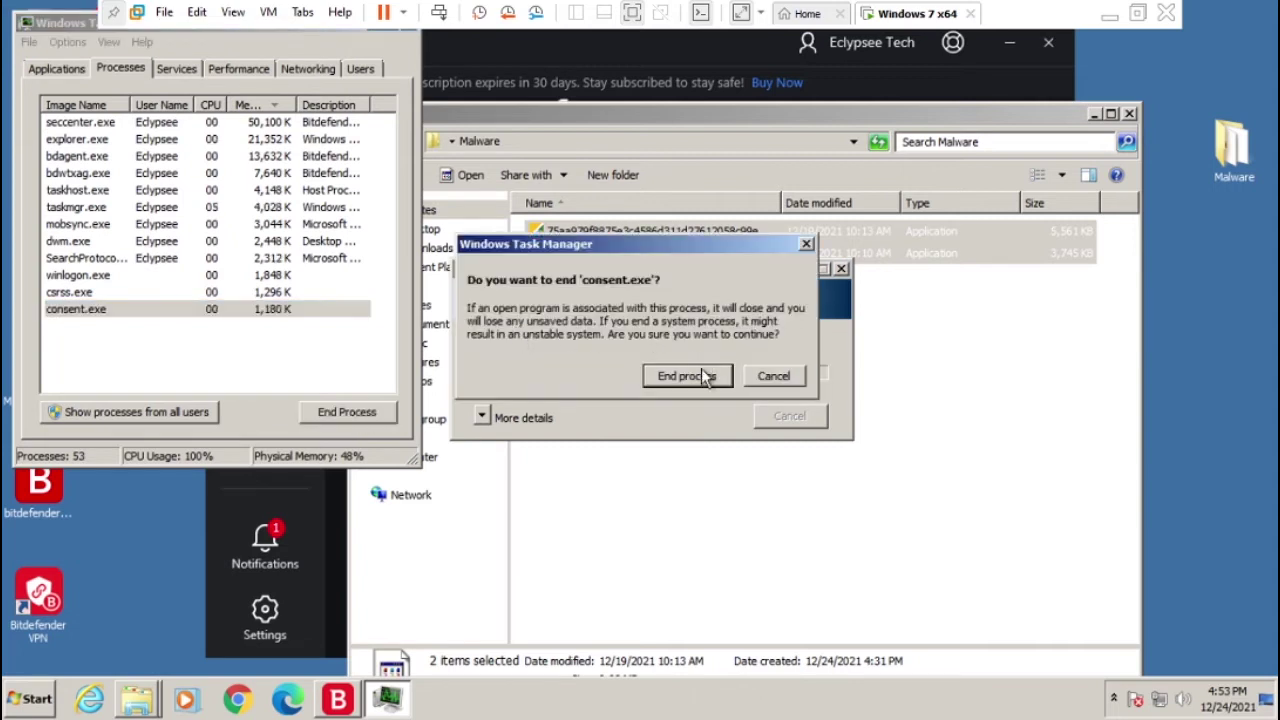
{"action": "left_click", "coordinate": [687, 376]}
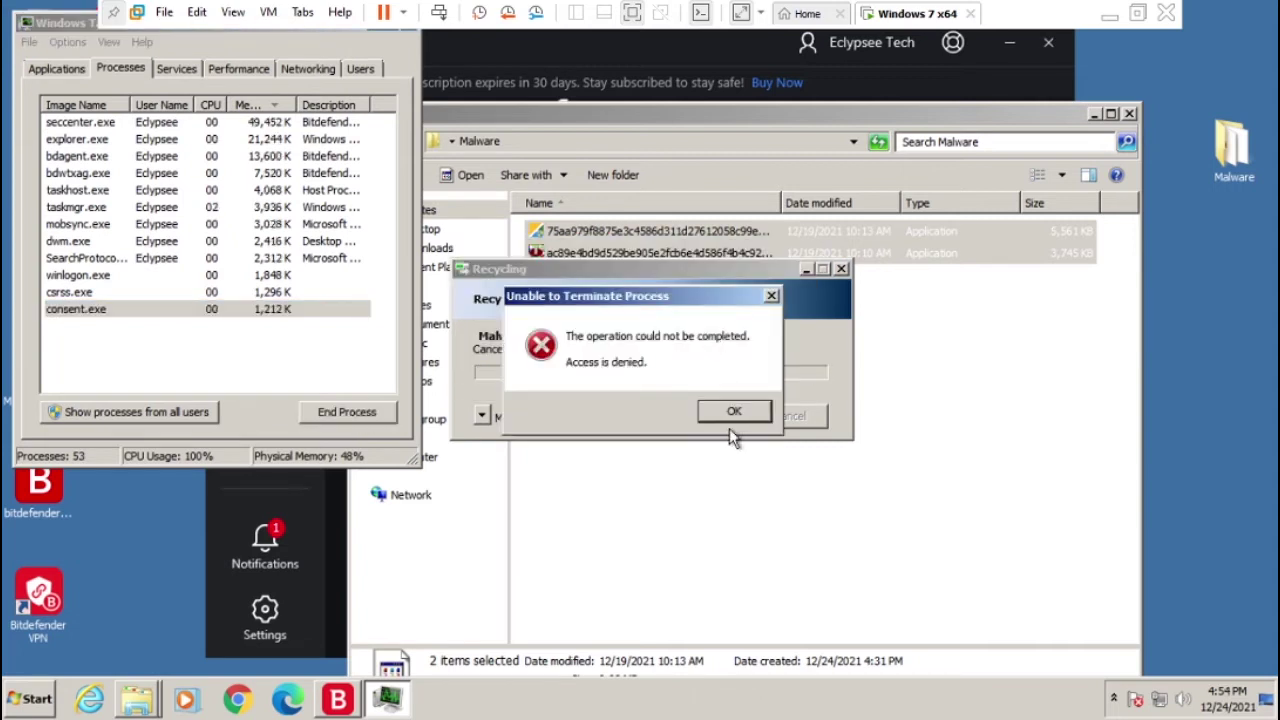
{"action": "left_click", "coordinate": [729, 418]}
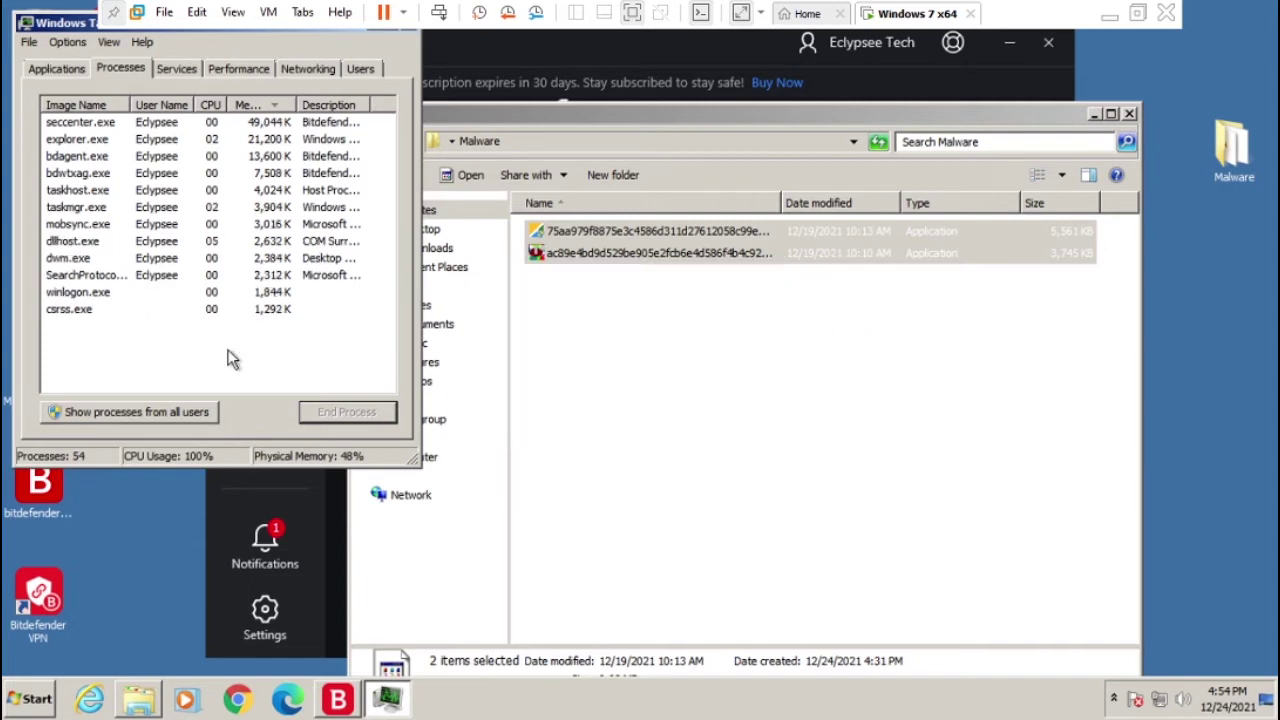
{"action": "left_click", "coordinate": [673, 367]}
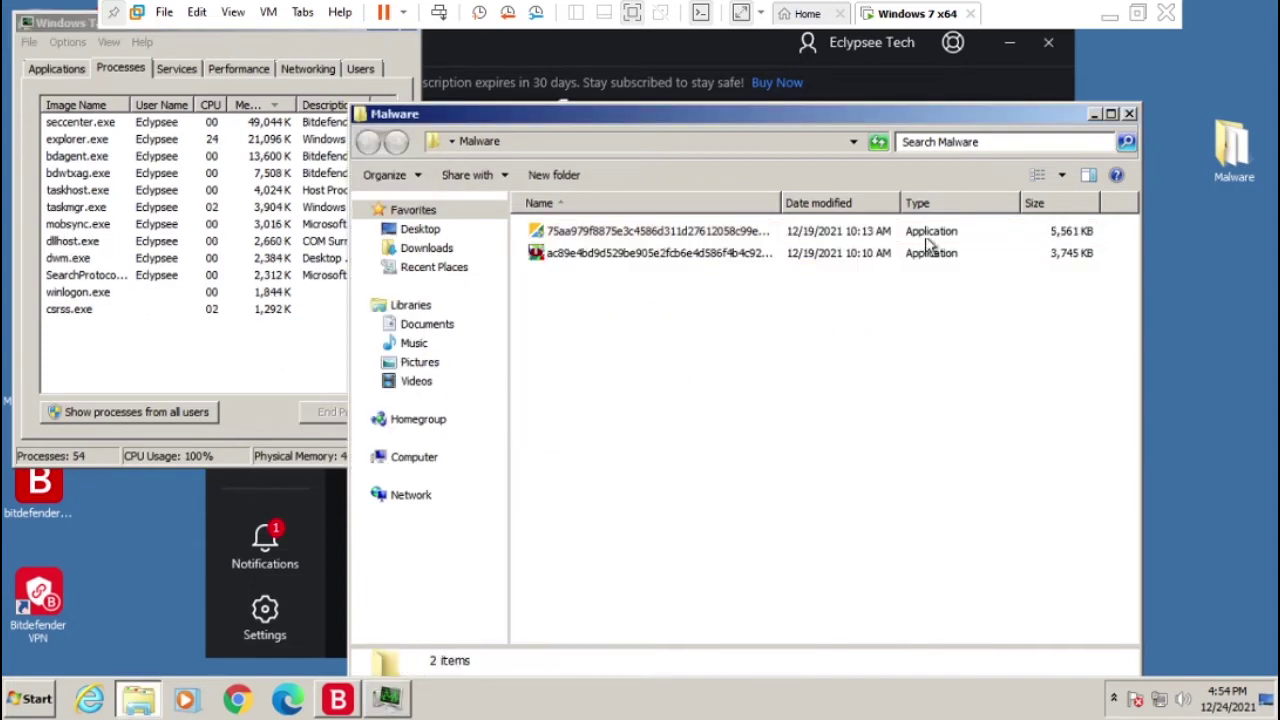
{"action": "left_click", "coordinate": [1129, 113]}
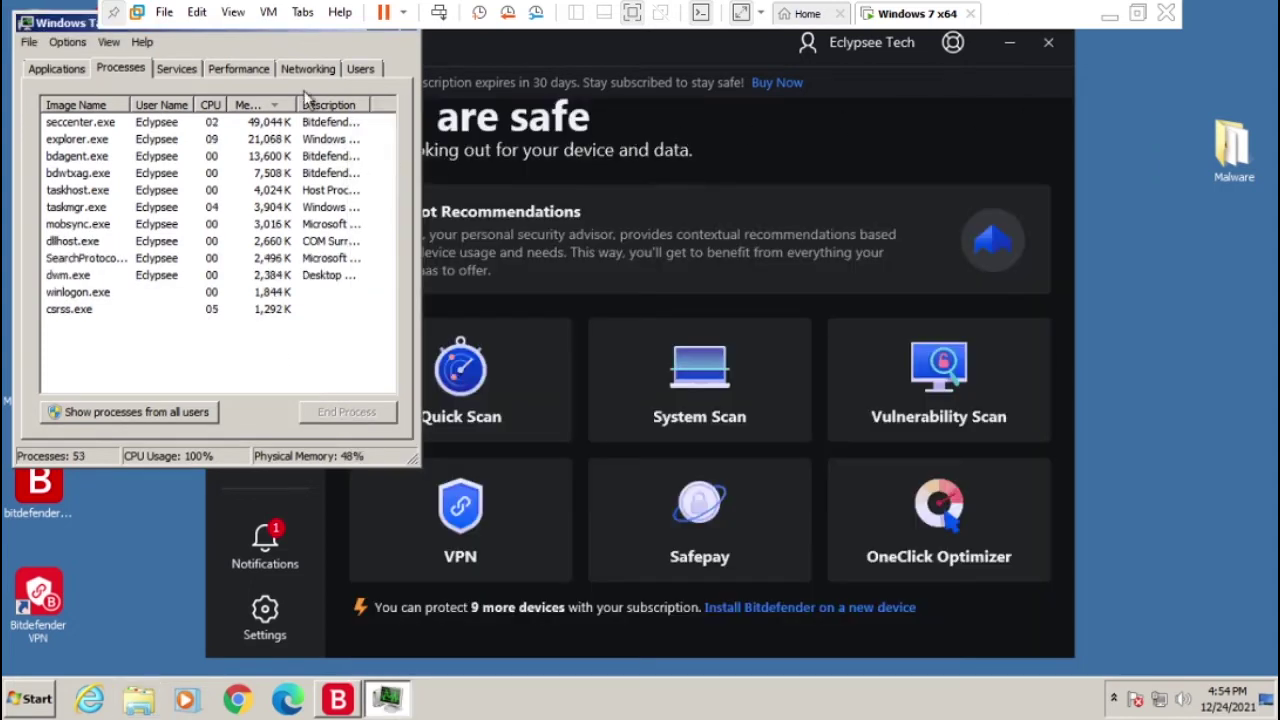
- Close Task Manager and the Libraries window
{"action": "left_click_drag", "start_coordinate": [51, 29], "coordinate": [417, 175]}
{"action": "left_click", "coordinate": [775, 166]}
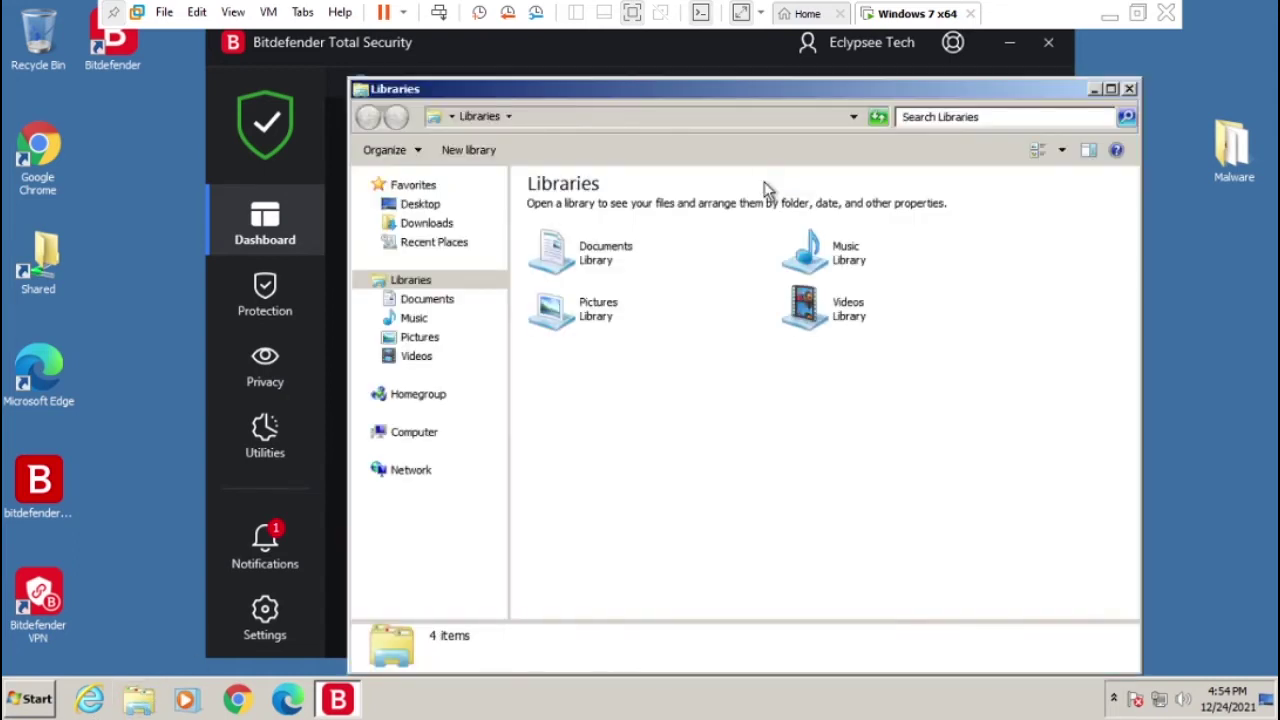
{"action": "left_click", "coordinate": [1128, 89]}
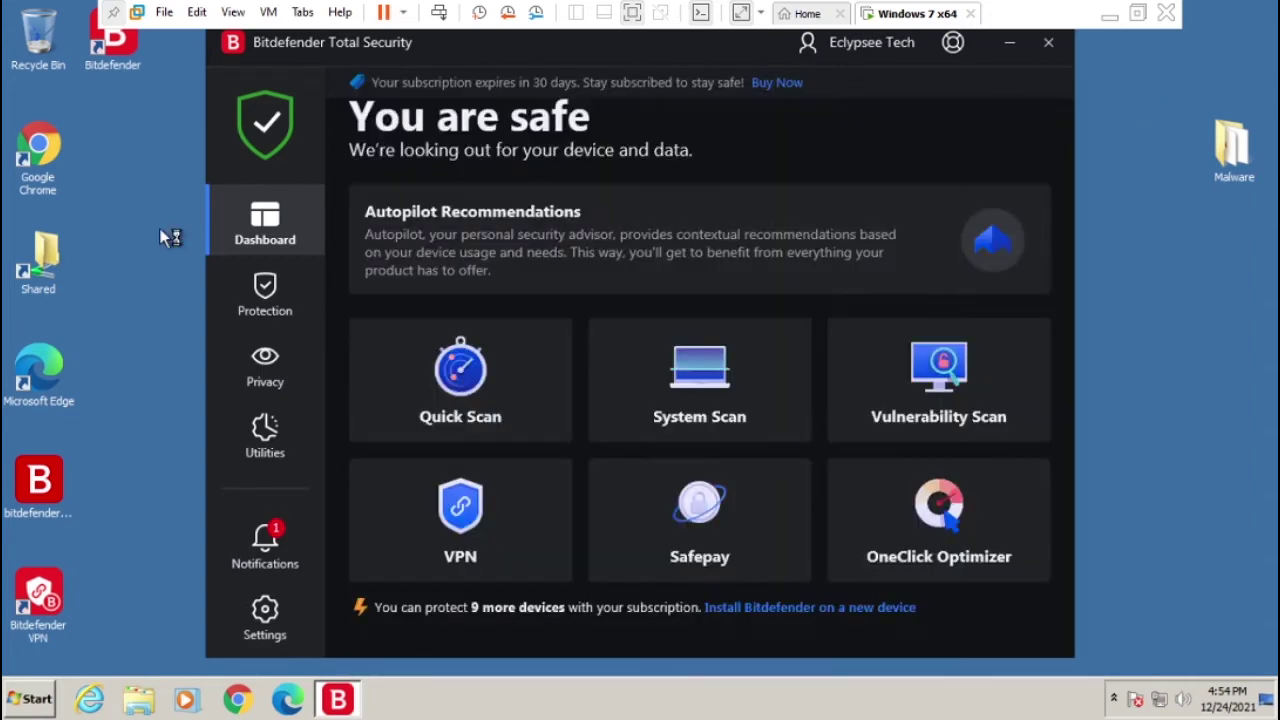
- Get the scanners from the Shared folder, then launch HitmanPro_x64.exe and dismiss the threat alert
{"action": "left_click", "coordinate": [58, 272]}
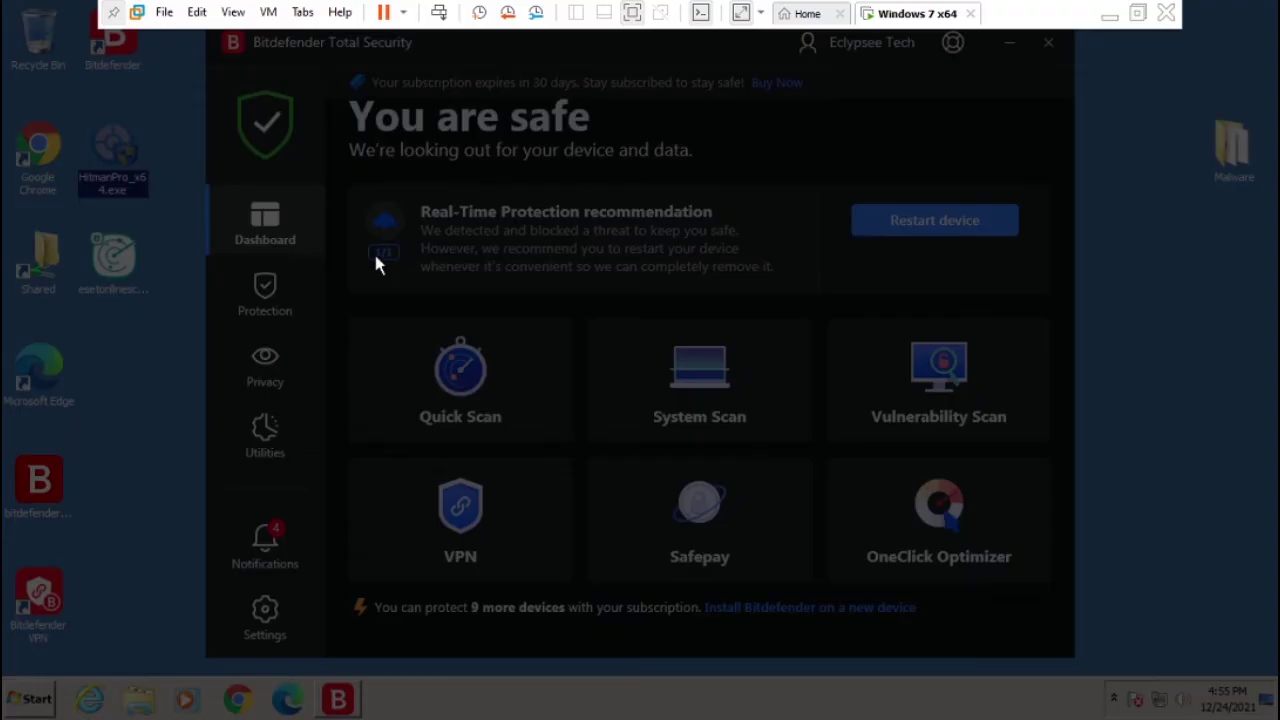
{"action": "left_click", "coordinate": [718, 388]}
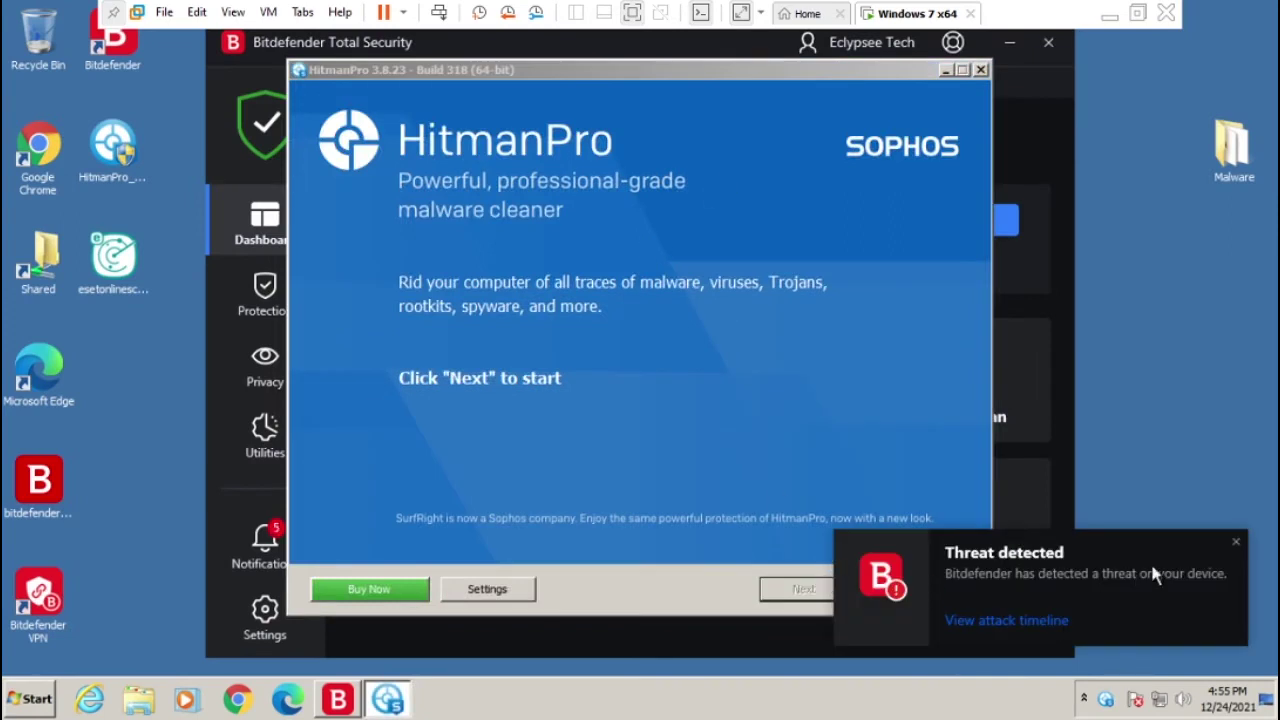
{"action": "left_click", "coordinate": [1236, 542]}
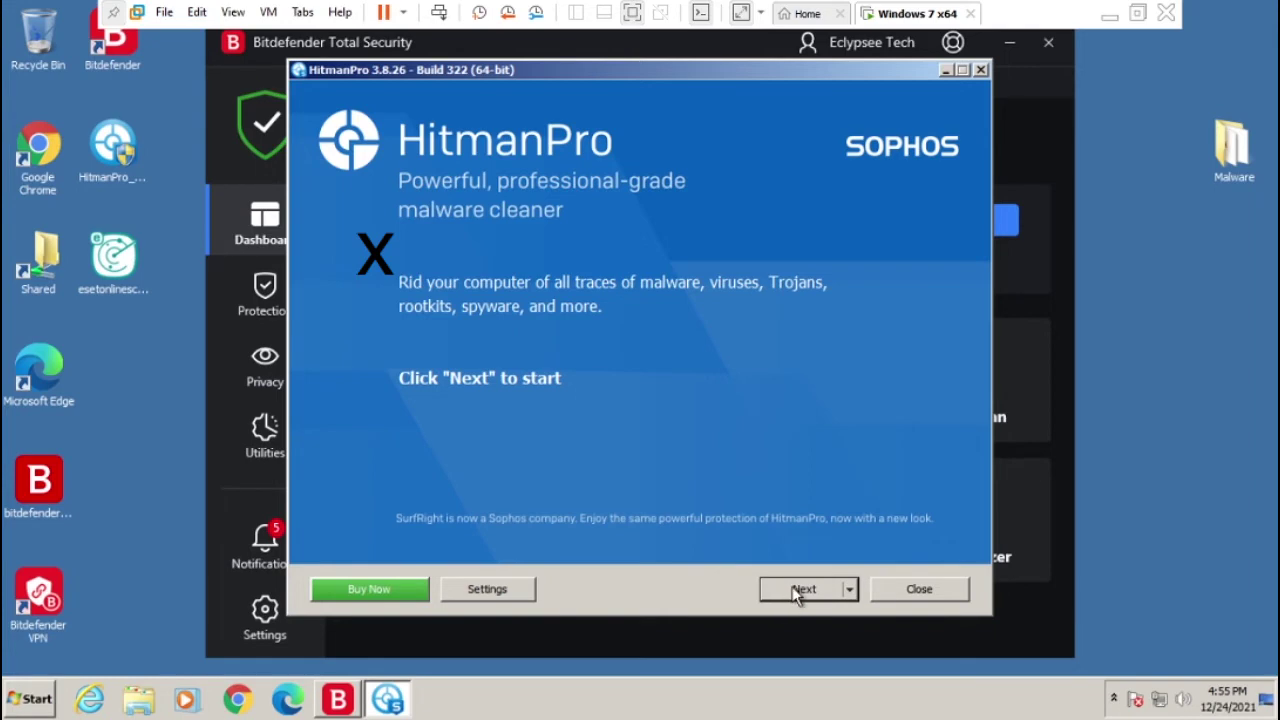
- Accept the HitmanPro license agreement and start a one-time scan without storing a copy of the program
{"action": "left_click", "coordinate": [800, 590]}
{"action": "left_click", "coordinate": [449, 527]}
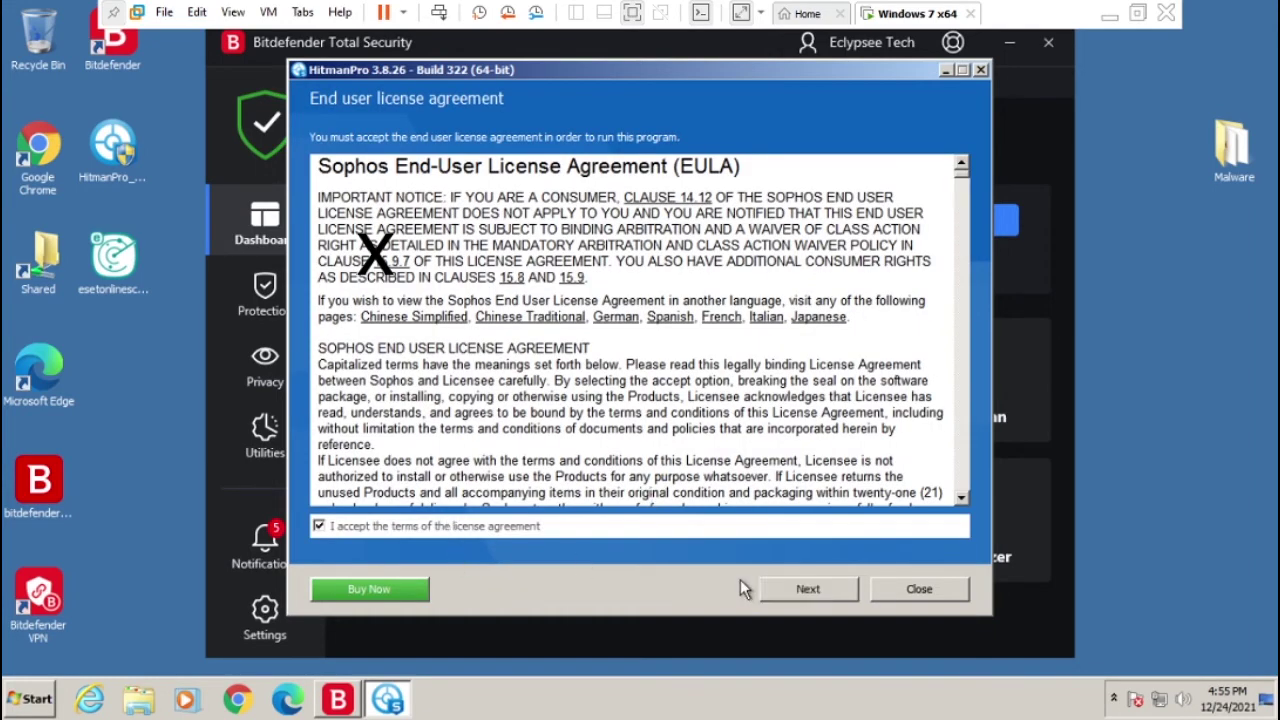
{"action": "key", "text": "Return"}
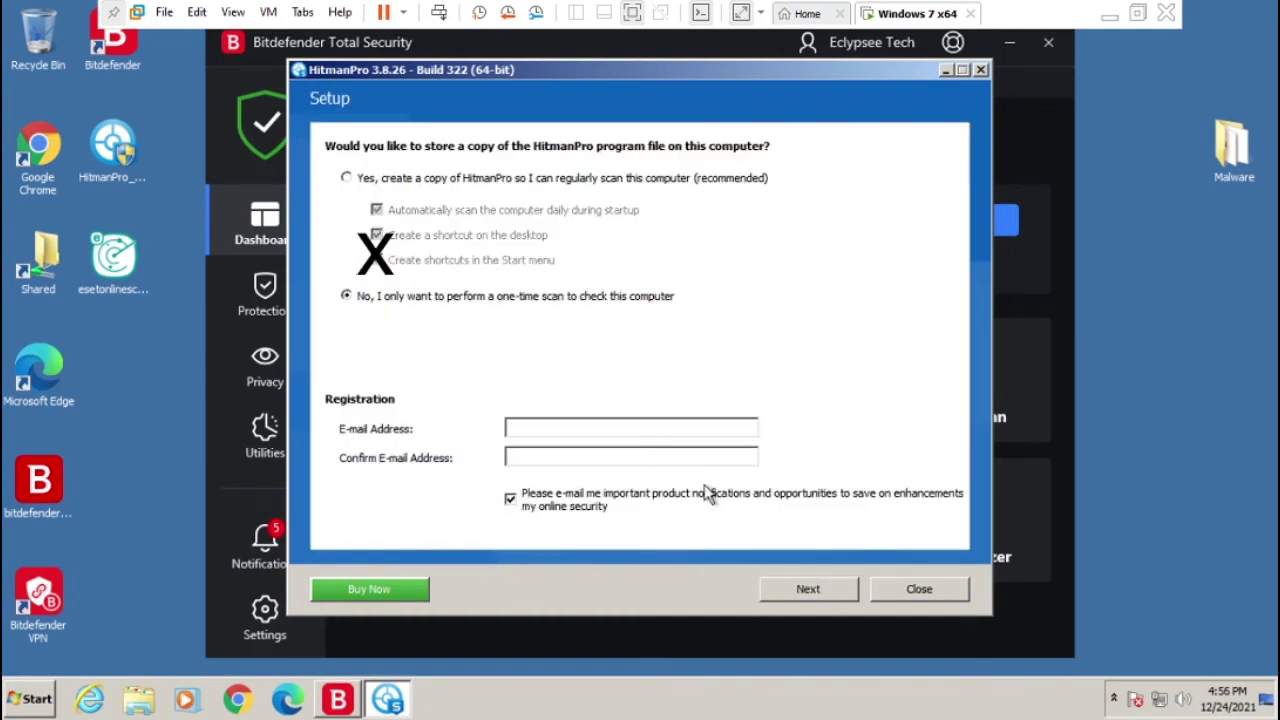
{"action": "left_click", "coordinate": [806, 592]}
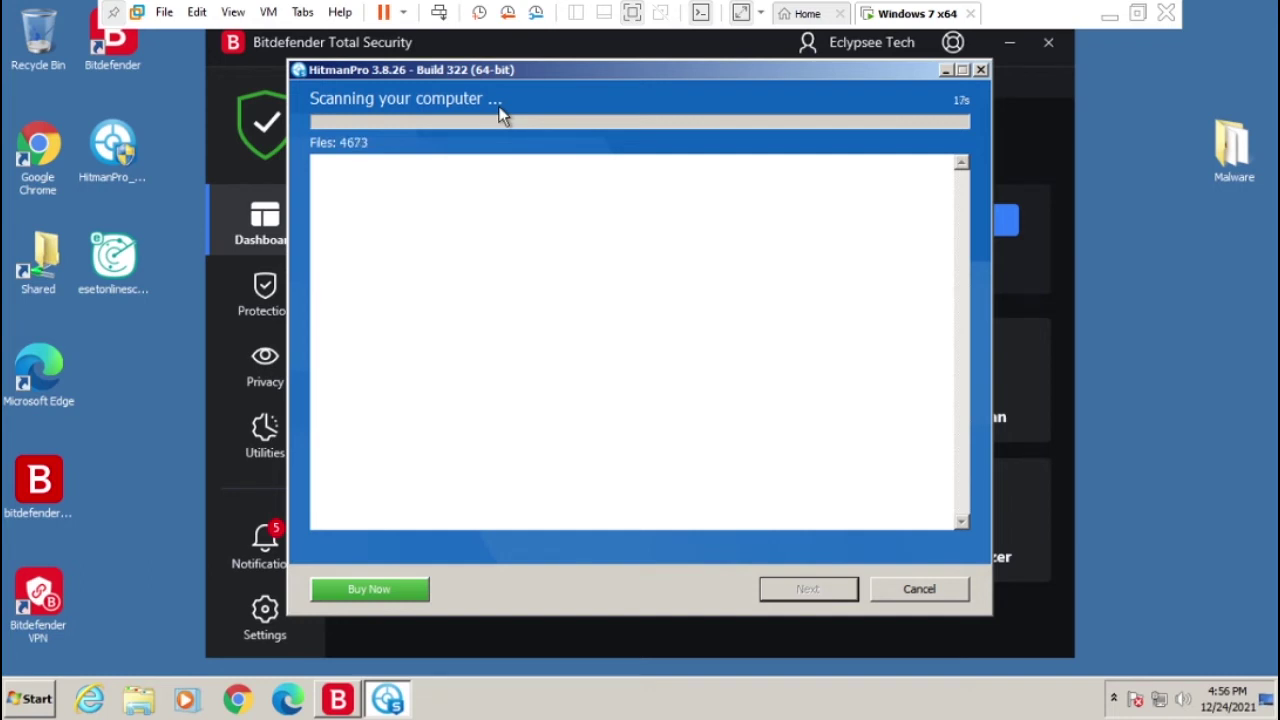
- Check the Bitdefender dashboard, return to the HitmanPro scan and dismiss the disinfection notification
{"action": "left_click", "coordinate": [352, 701]}
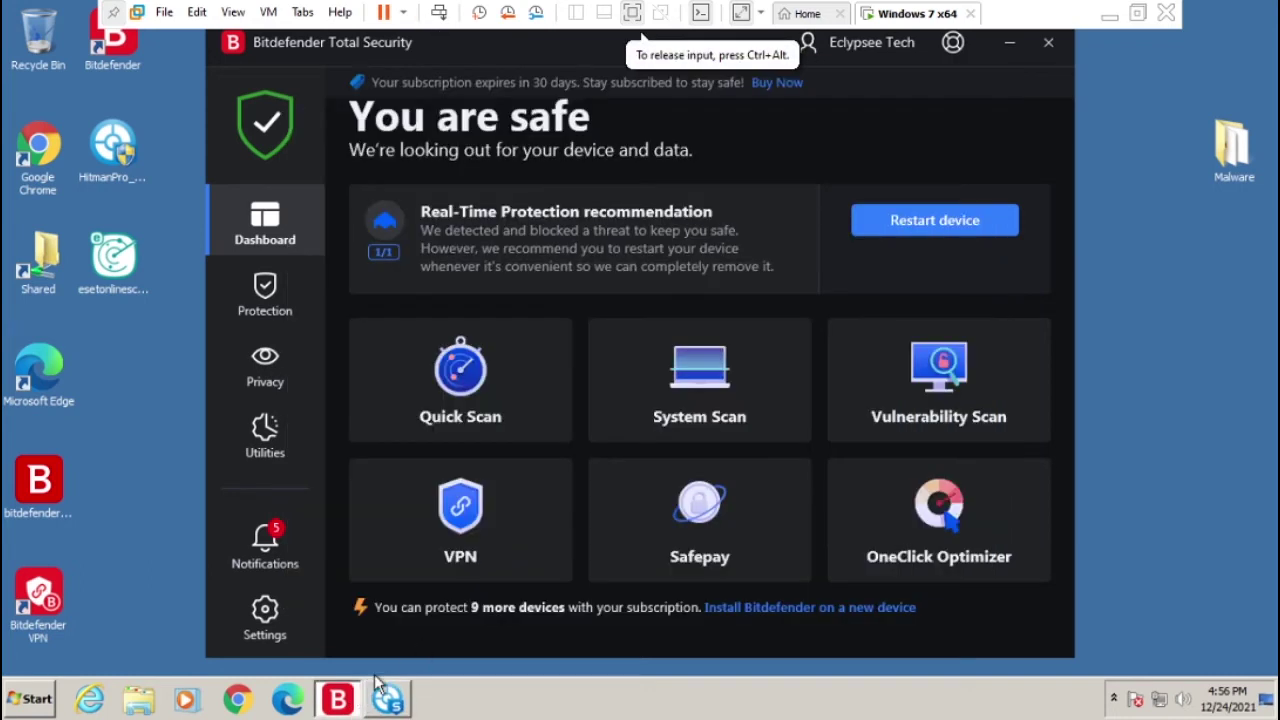
{"action": "left_click", "coordinate": [388, 698]}
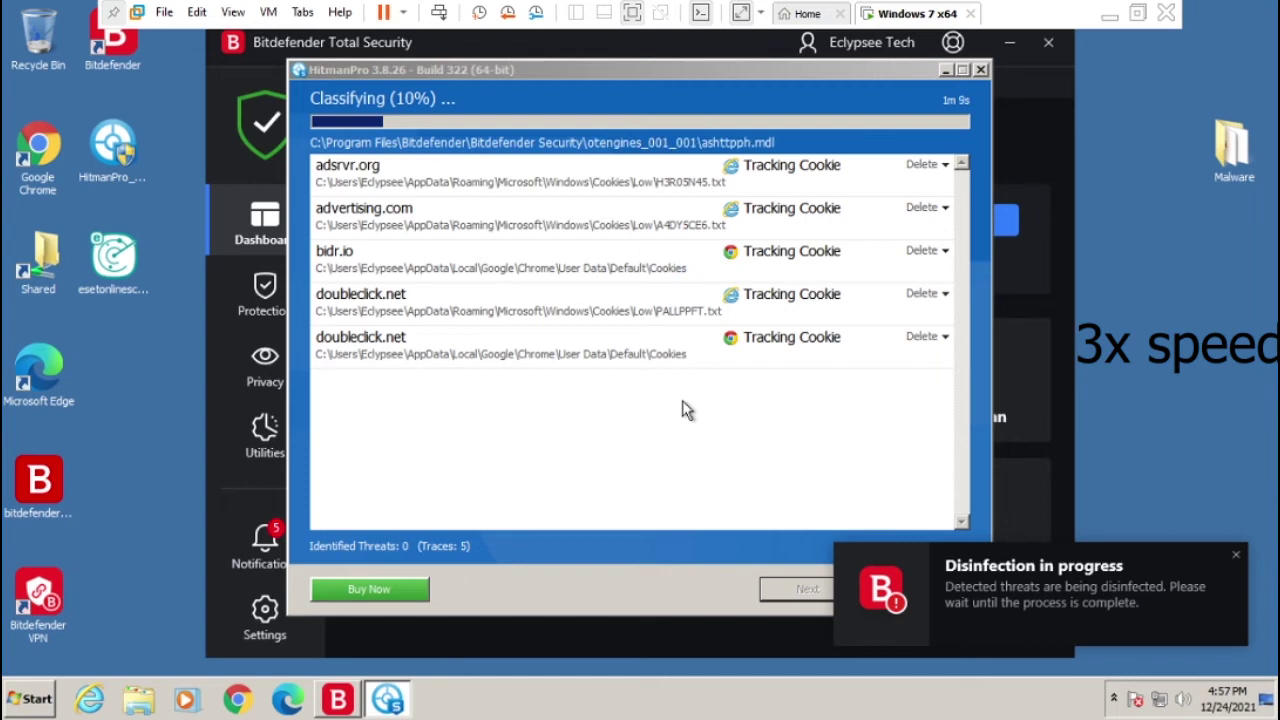
{"action": "left_click", "coordinate": [1236, 554]}
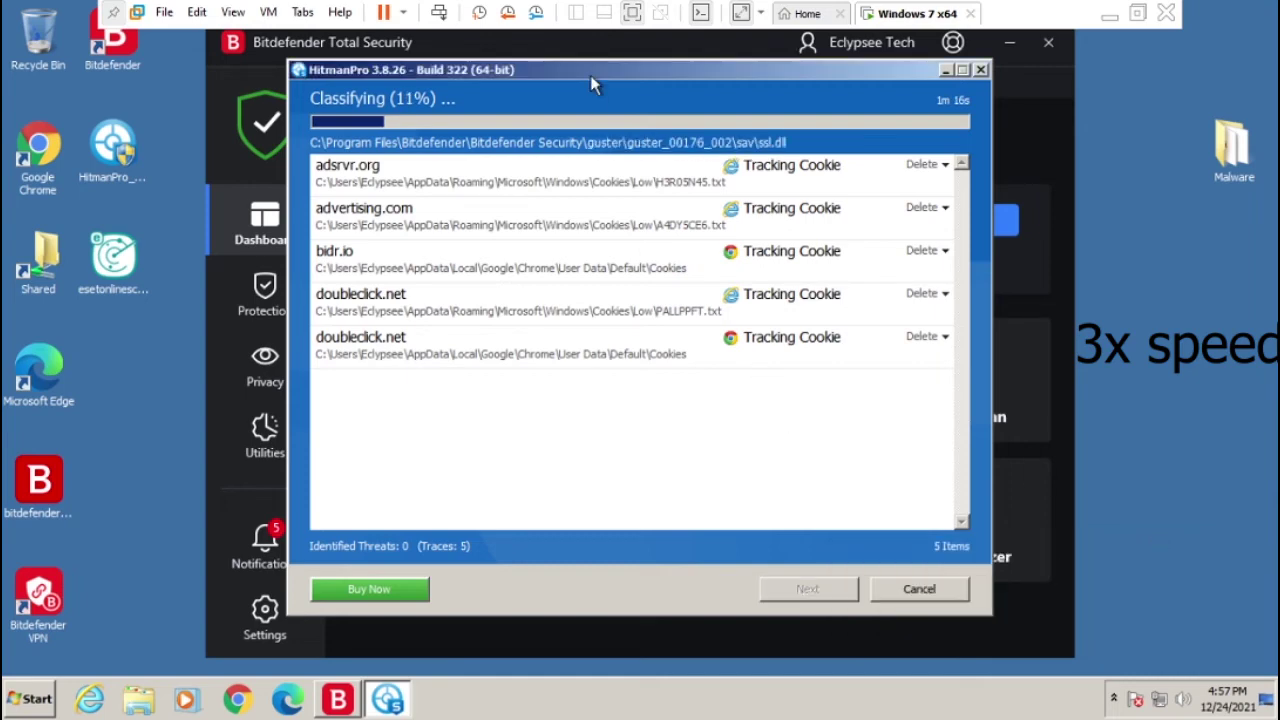
- Move the HitmanPro window aside and launch esetonlinescanner.exe from the desktop with permission to run
{"action": "left_click_drag", "start_coordinate": [590, 75], "coordinate": [856, 71]}
{"action": "left_click", "coordinate": [116, 262]}
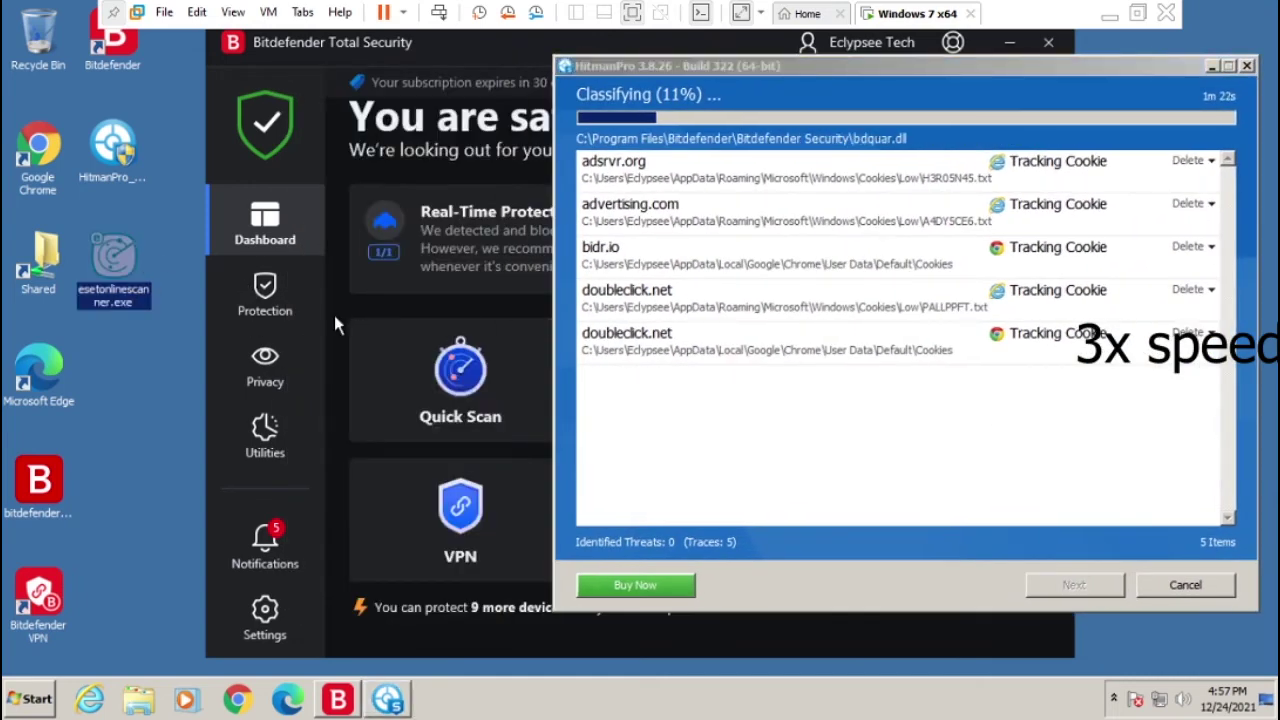
{"action": "left_click", "coordinate": [689, 360]}
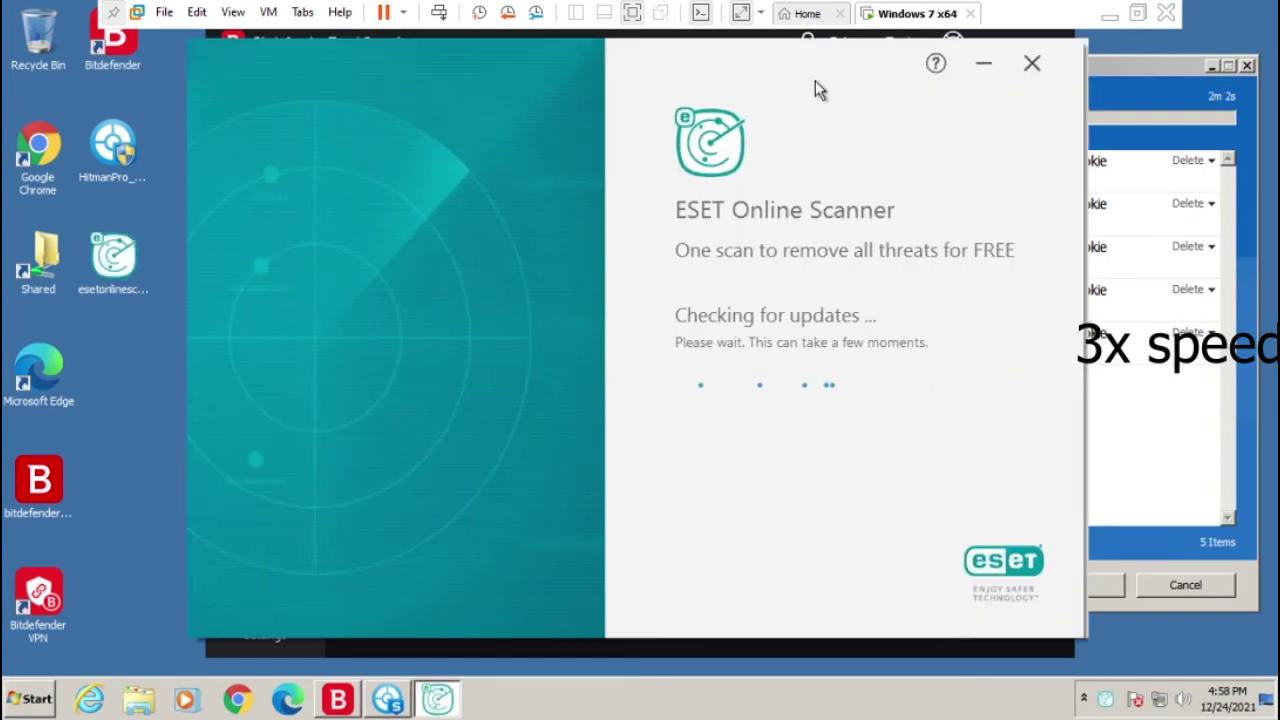
- Arrange the ESET Online Scanner and HitmanPro windows beside each other and close the Bitdefender window
{"action": "left_click_drag", "start_coordinate": [815, 84], "coordinate": [543, 84]}
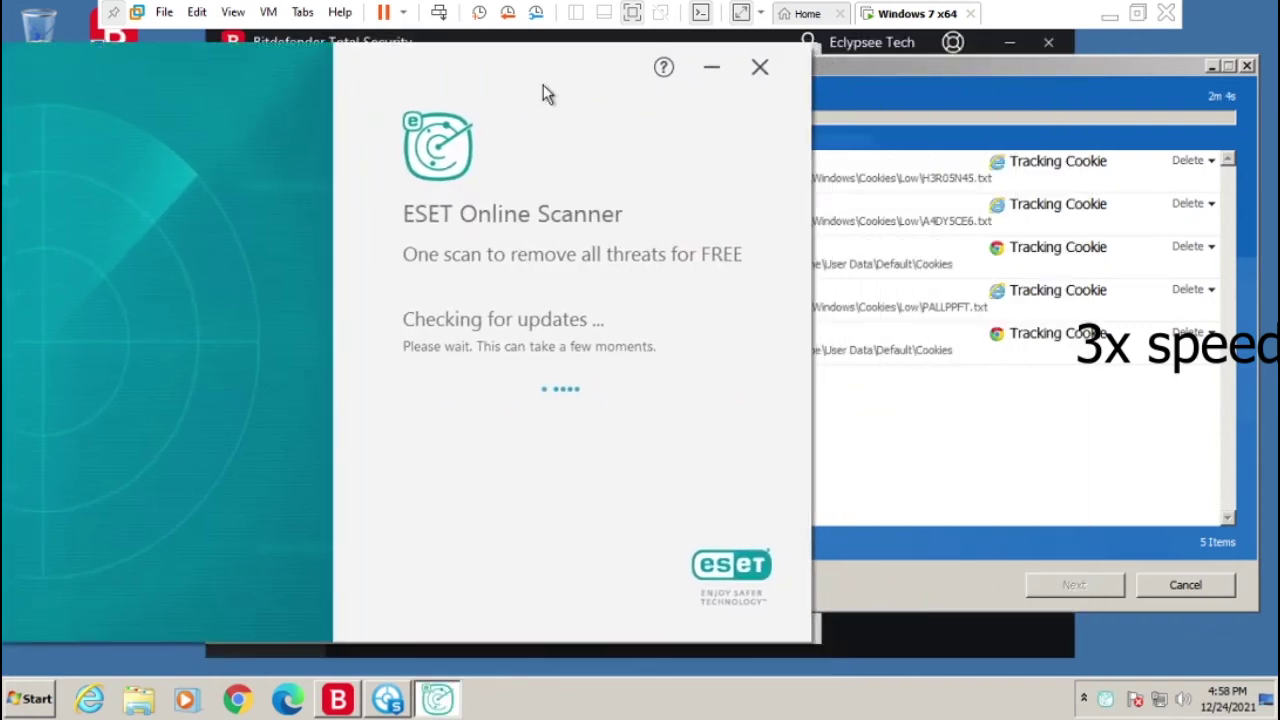
{"action": "left_click", "coordinate": [1002, 80]}
{"action": "left_click_drag", "start_coordinate": [1002, 66], "coordinate": [1028, 74]}
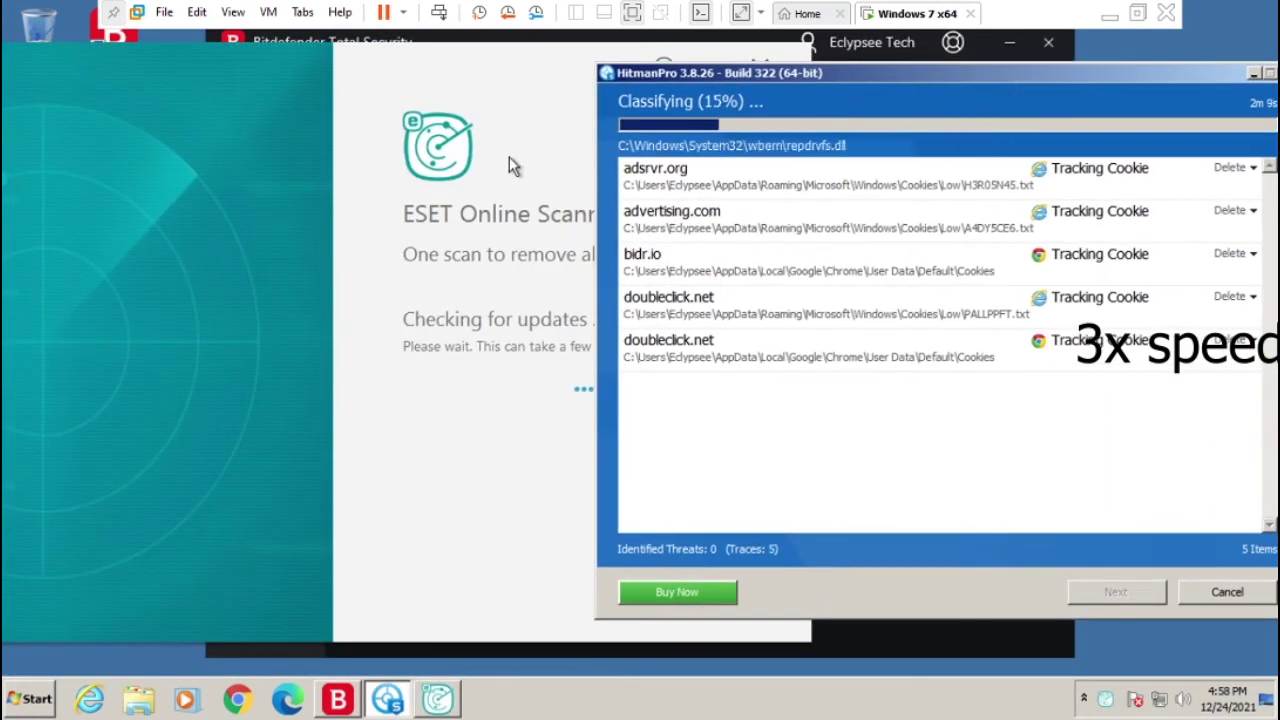
{"action": "left_click", "coordinate": [1049, 44]}
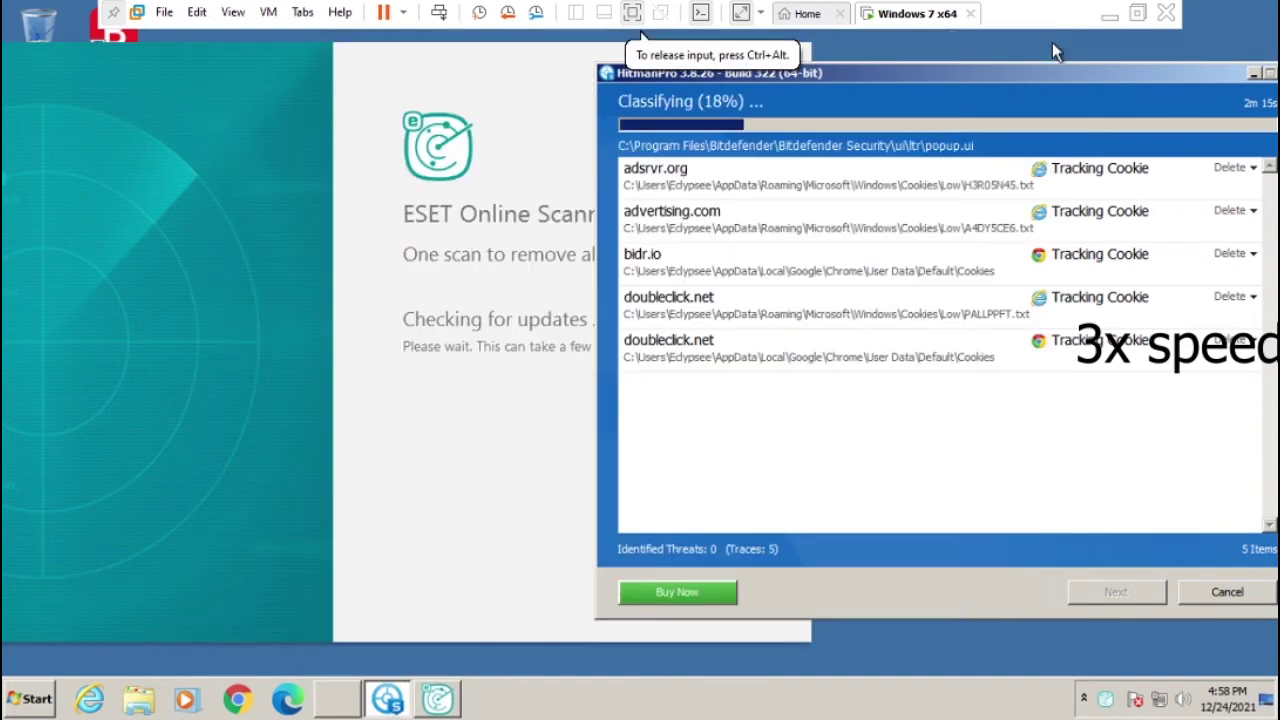
{"action": "left_click_drag", "start_coordinate": [415, 80], "coordinate": [371, 80]}
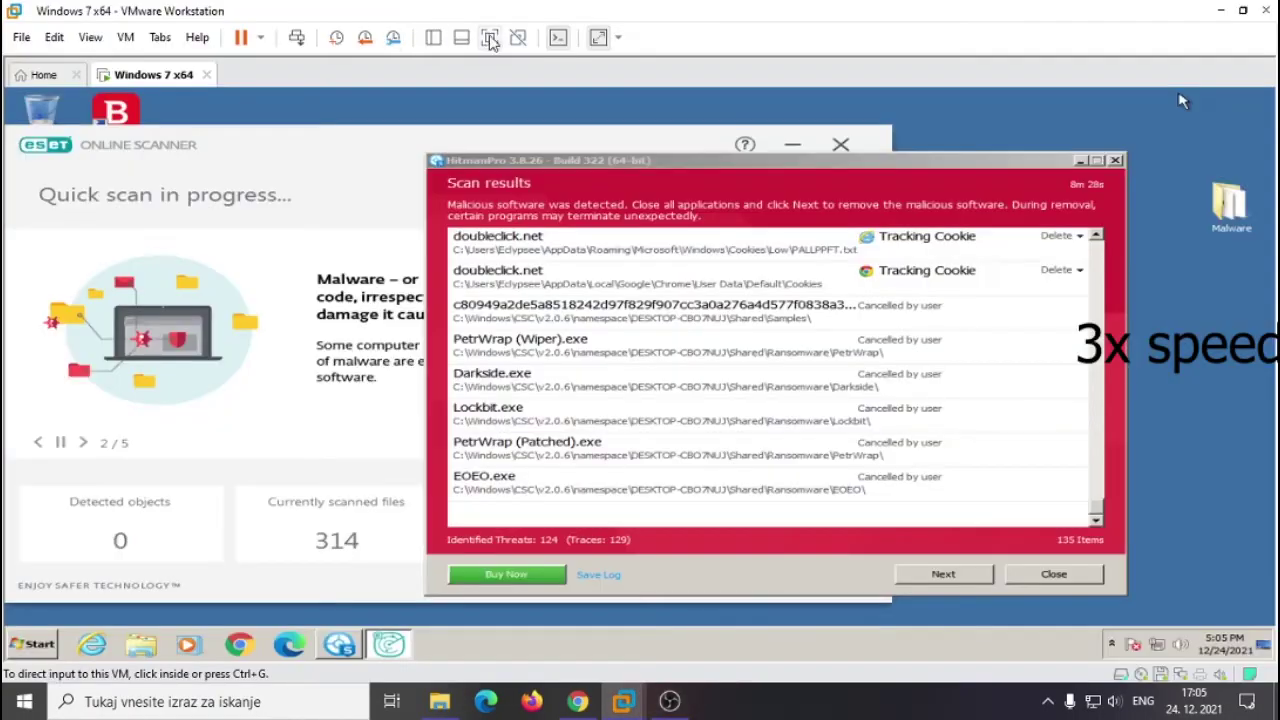
- Return the virtual machine to full screen and look through the HitmanPro scan results
{"action": "left_click", "coordinate": [489, 37]}
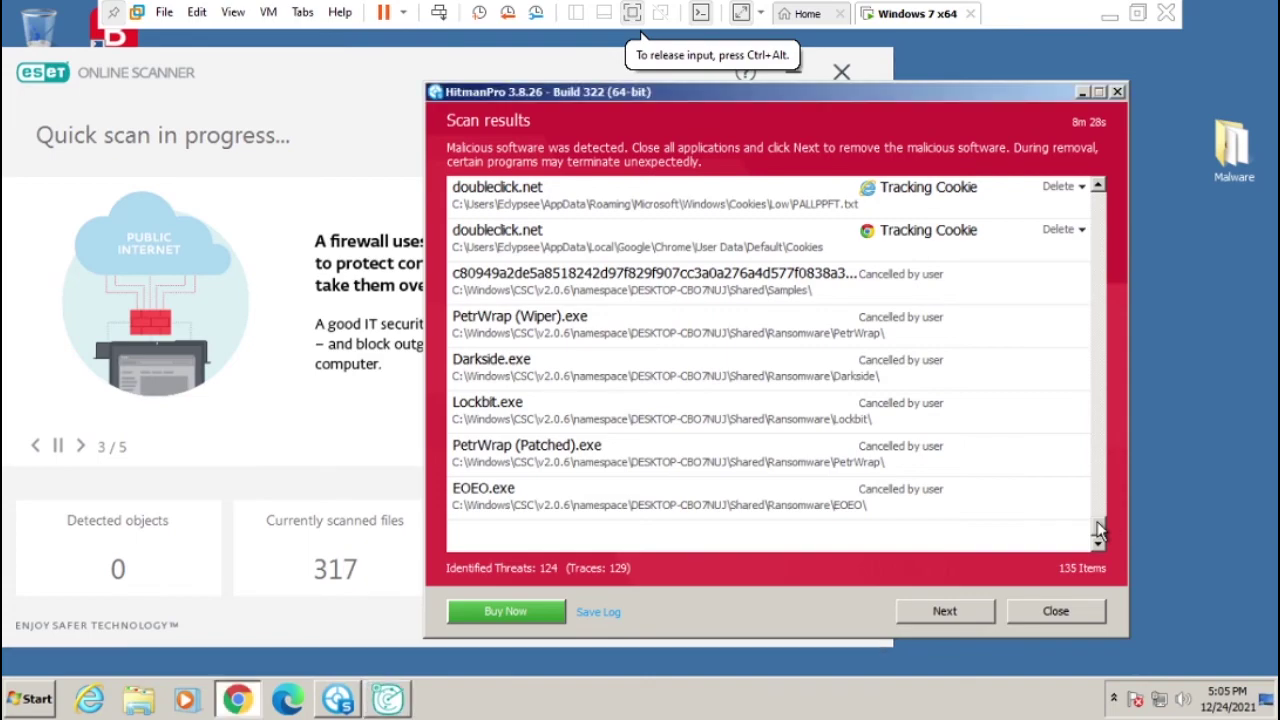
{"action": "left_click_drag", "start_coordinate": [1100, 533], "coordinate": [1128, 214]}
{"action": "left_click", "coordinate": [1252, 10]}
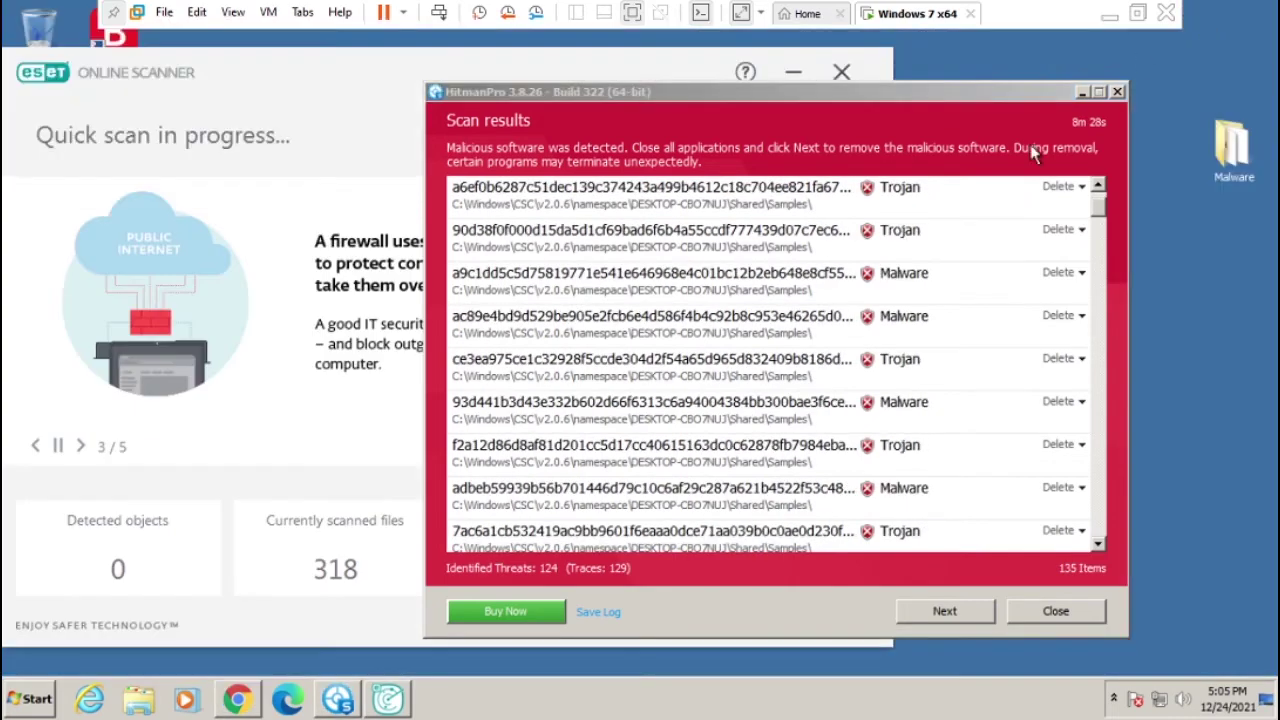
{"action": "left_click_drag", "start_coordinate": [940, 95], "coordinate": [892, 55]}
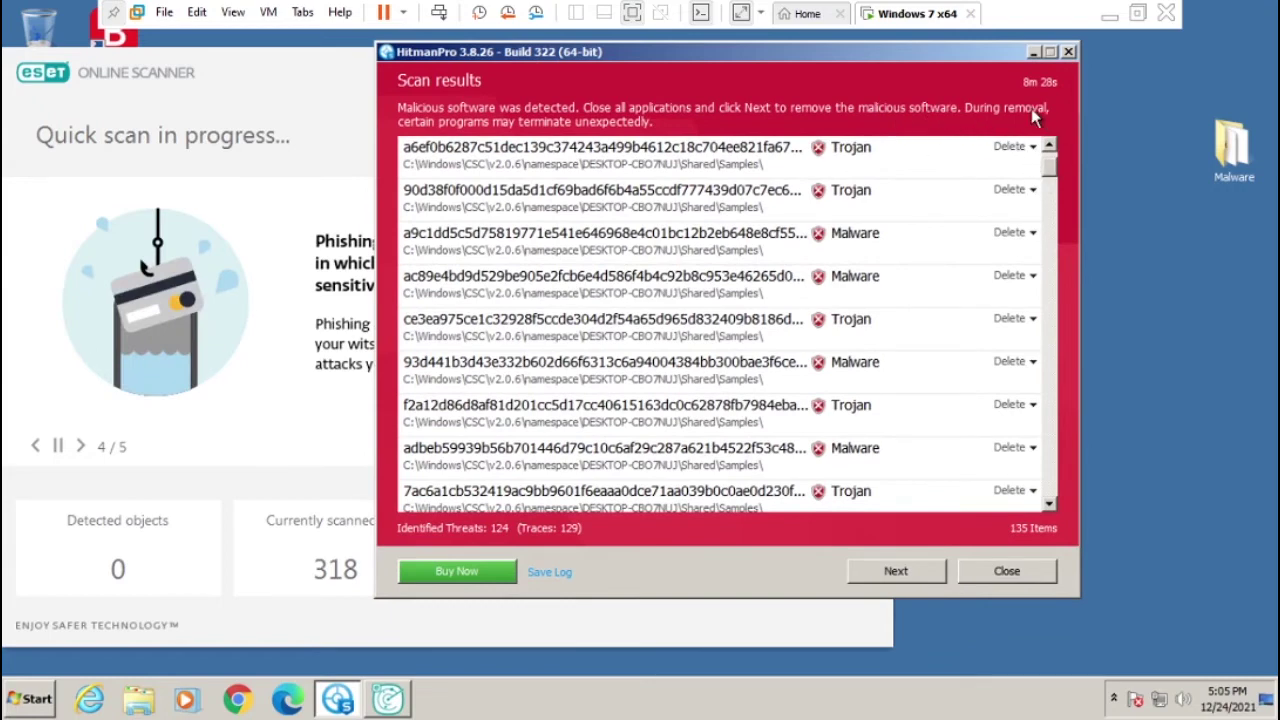
{"action": "left_click_drag", "start_coordinate": [1048, 165], "coordinate": [1030, 495]}
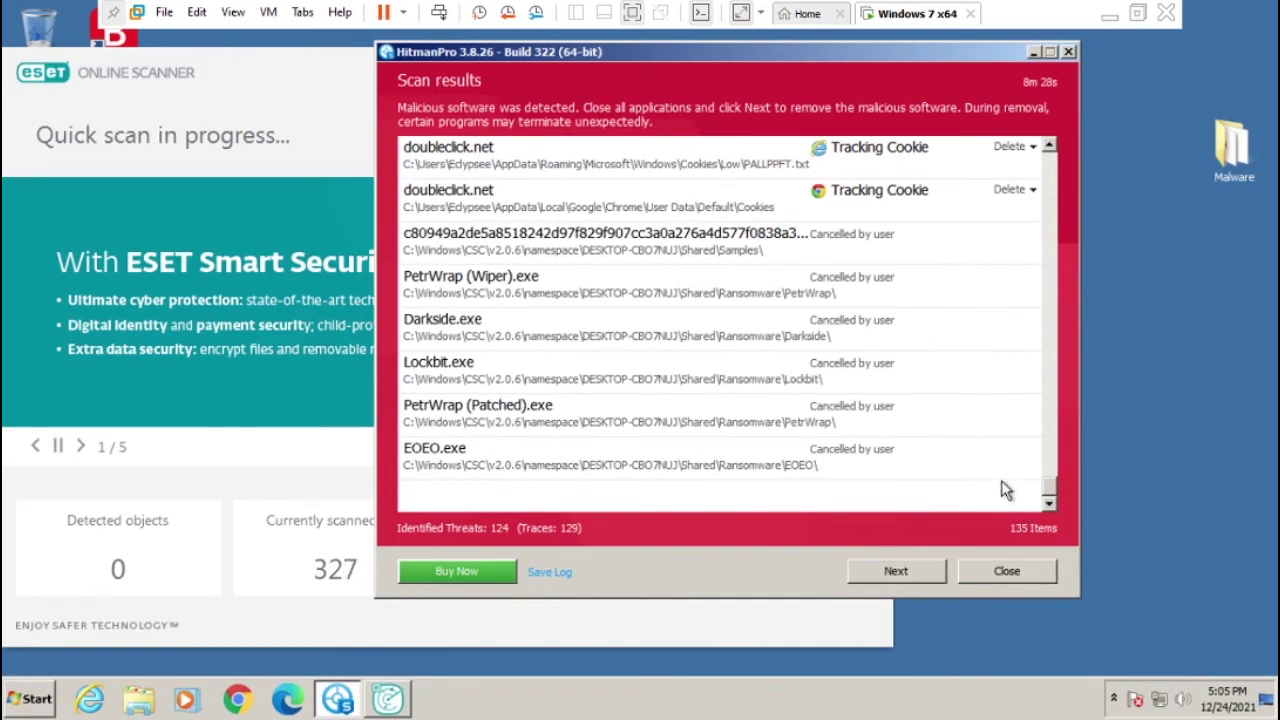
{"action": "left_click_drag", "start_coordinate": [1052, 490], "coordinate": [1052, 140]}
- Inspect the detection names of the fusion.dll.tmp and 85bccf48... entries in the HitmanPro results
{"action": "left_click", "coordinate": [556, 152]}
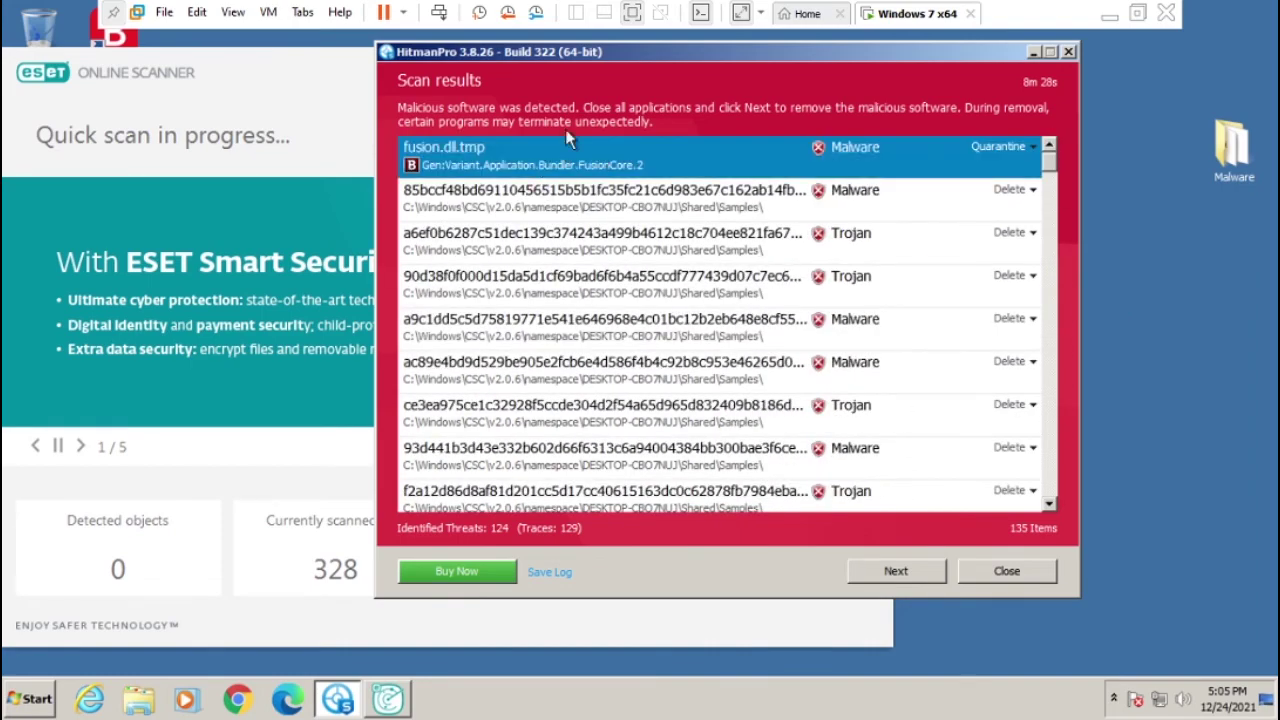
{"action": "left_click", "coordinate": [489, 200]}
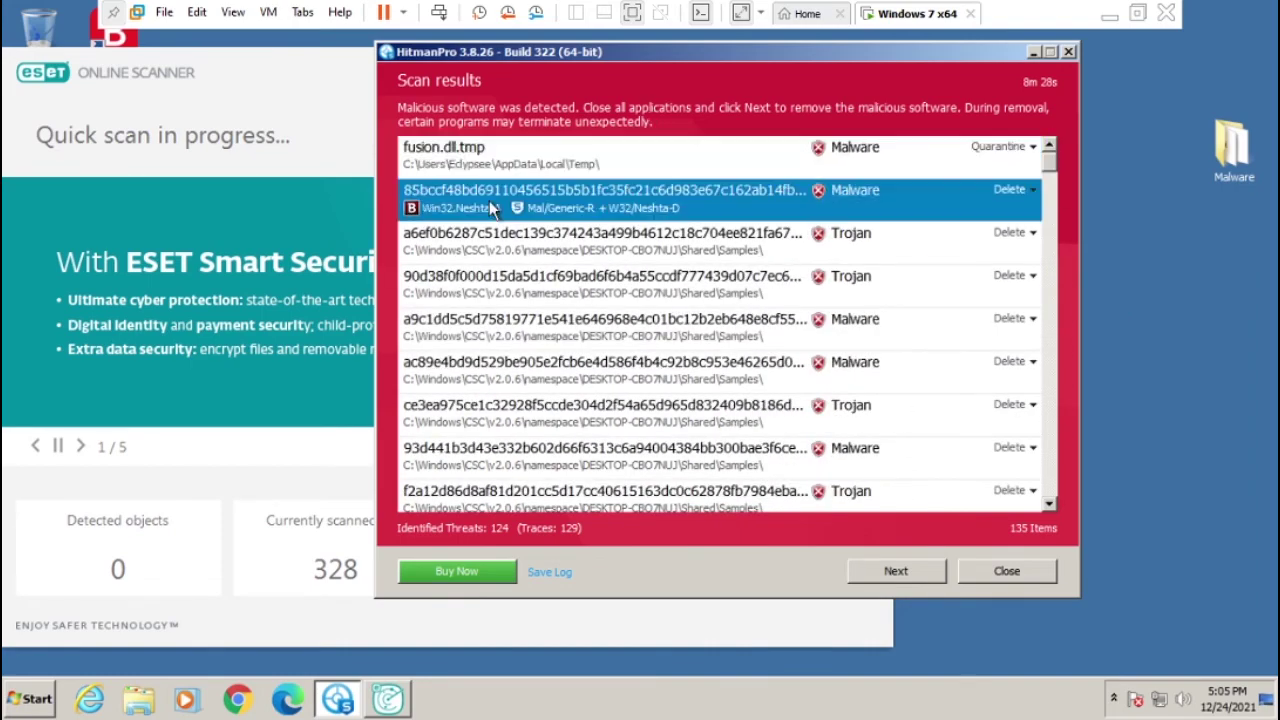
{"action": "left_click", "coordinate": [555, 160]}
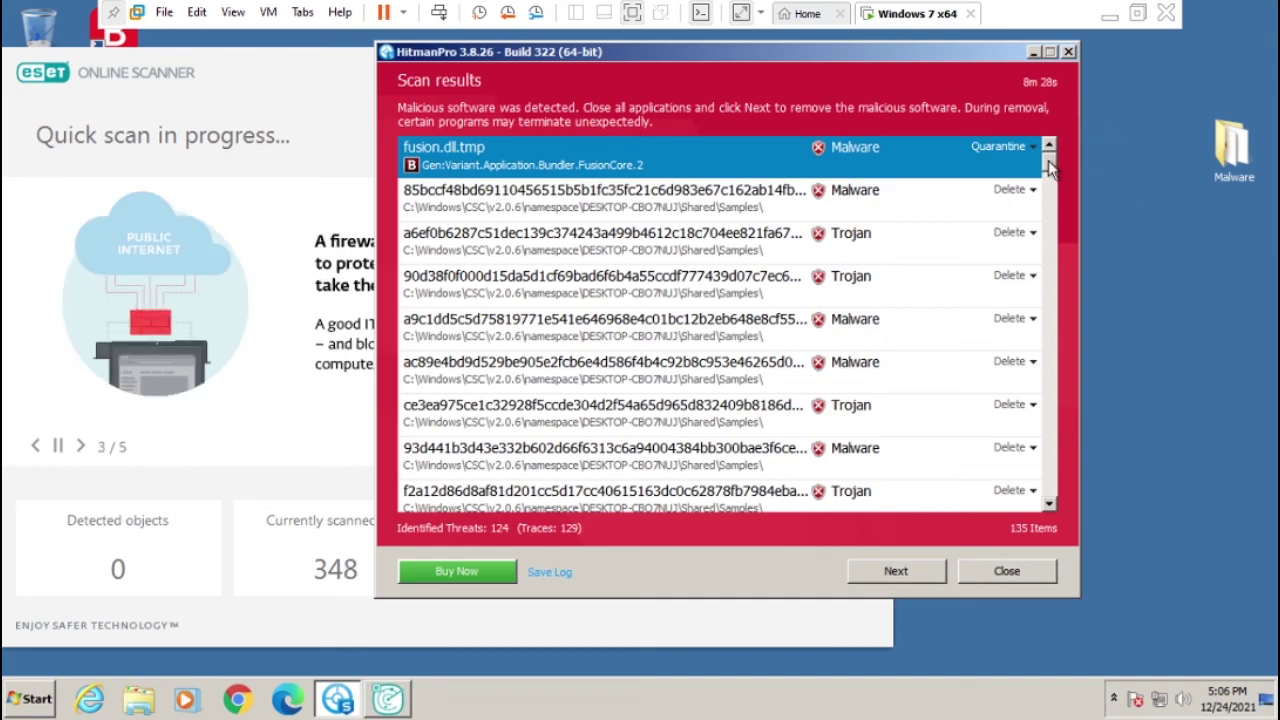
- Review the tracking cookies, ransomware and sample entries in the HitmanPro results, then close HitmanPro without removing anything
{"action": "left_click_drag", "start_coordinate": [1049, 165], "coordinate": [1010, 512]}
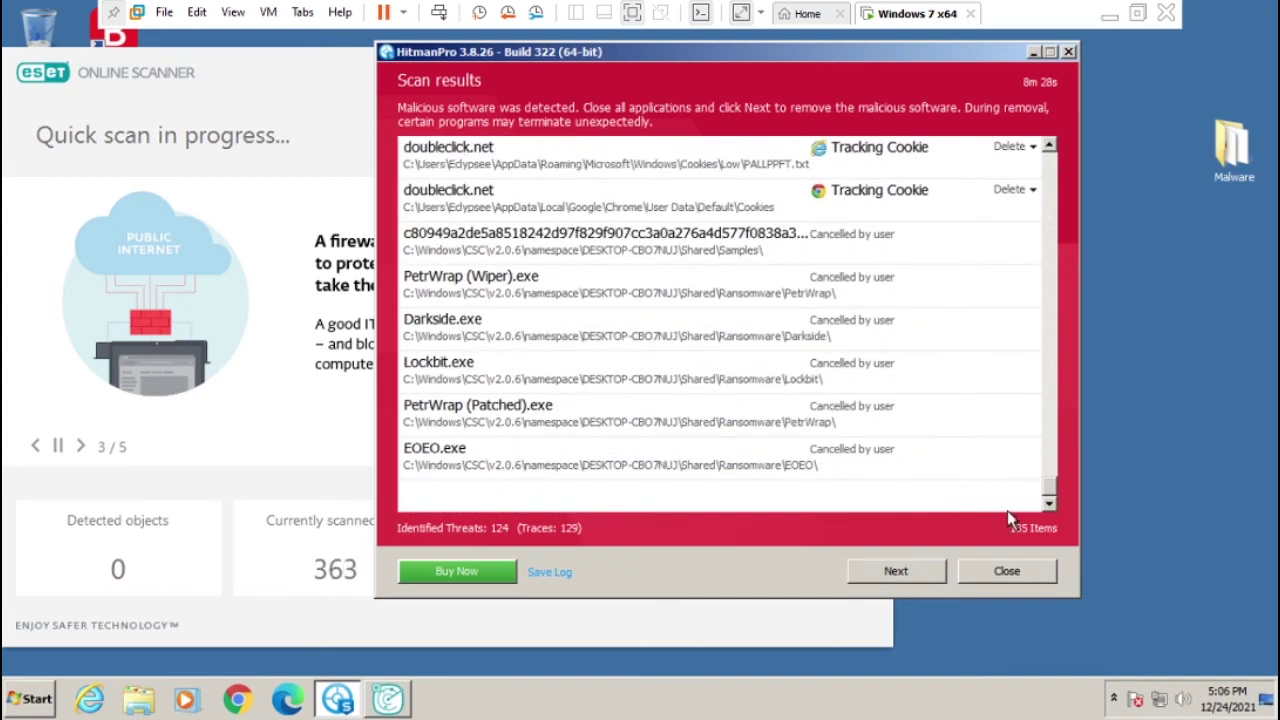
{"action": "scroll", "coordinate": [775, 335], "scroll_direction": "up", "scroll_amount": 5}
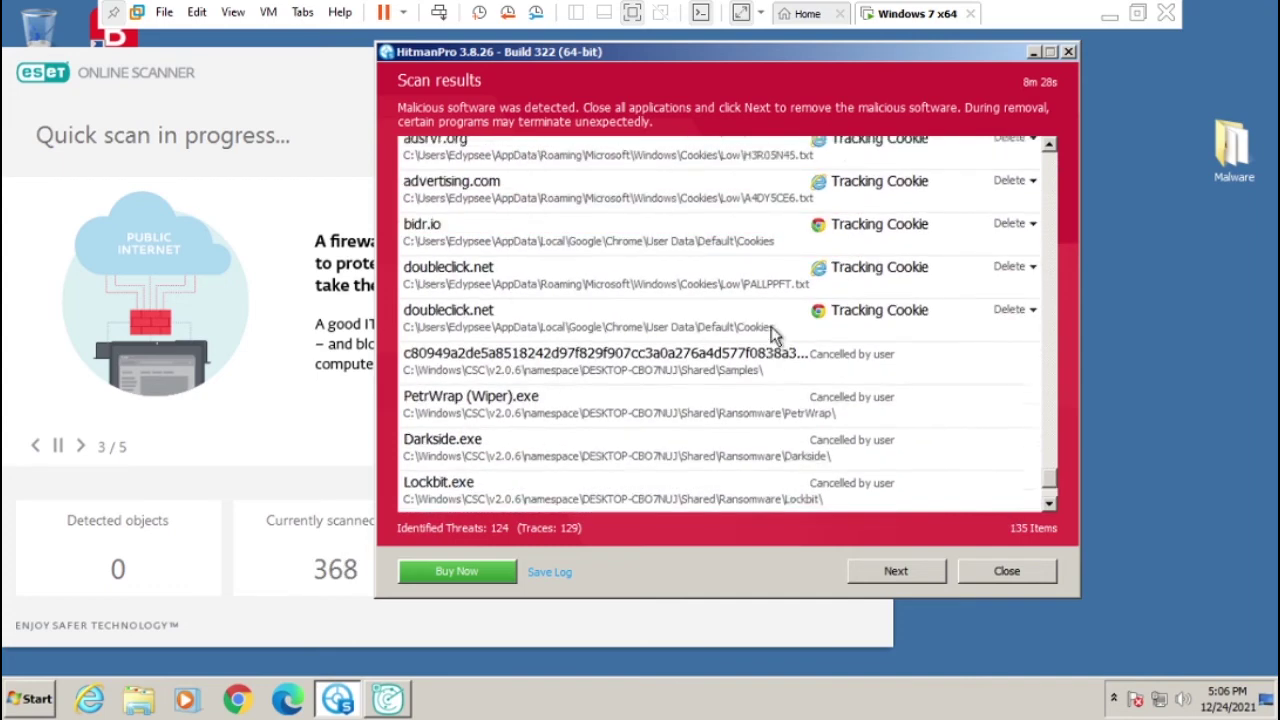
{"action": "scroll", "coordinate": [775, 335], "scroll_direction": "down", "scroll_amount": 3}
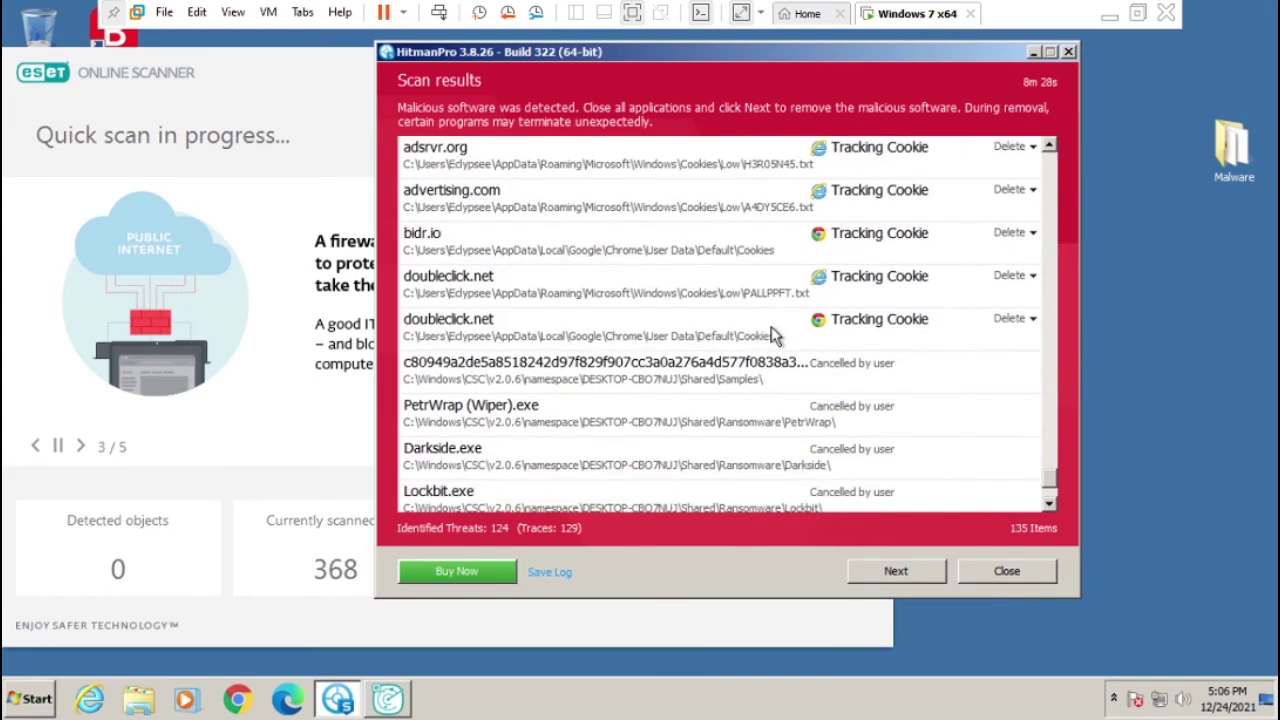
{"action": "scroll", "coordinate": [775, 335], "scroll_direction": "up", "scroll_amount": 10}
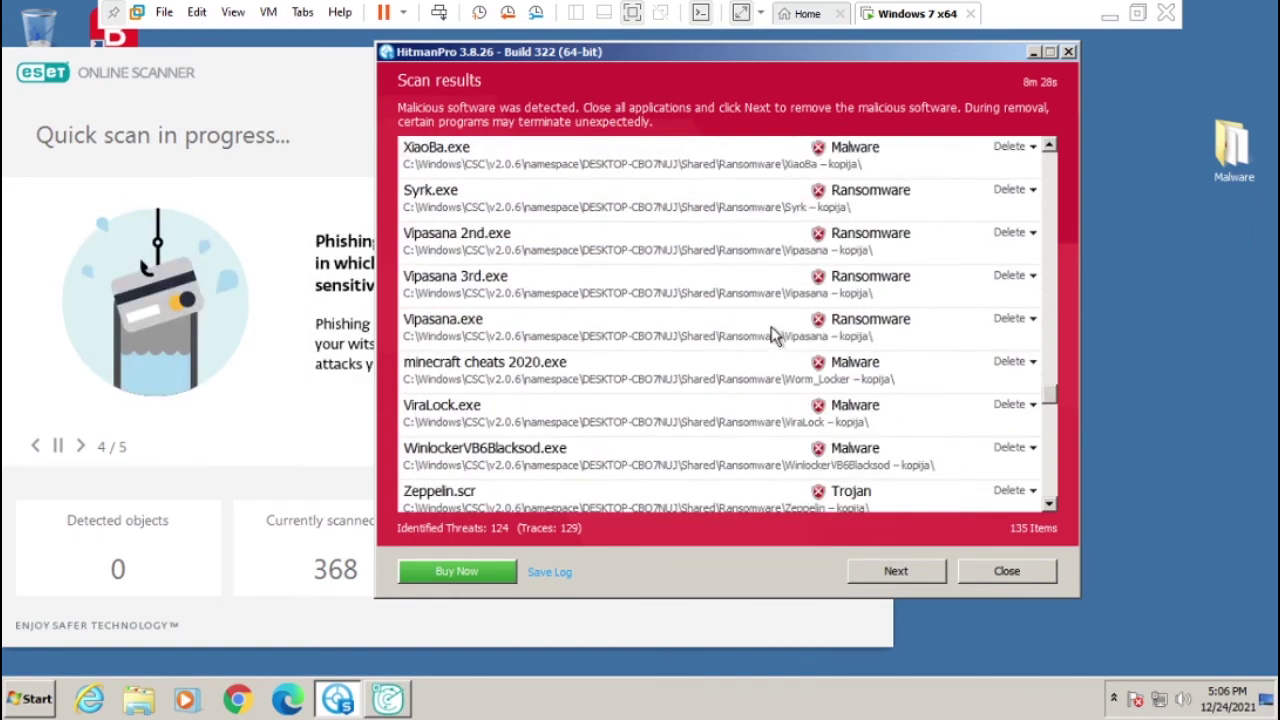
{"action": "scroll", "coordinate": [775, 335], "scroll_direction": "up", "scroll_amount": 10}
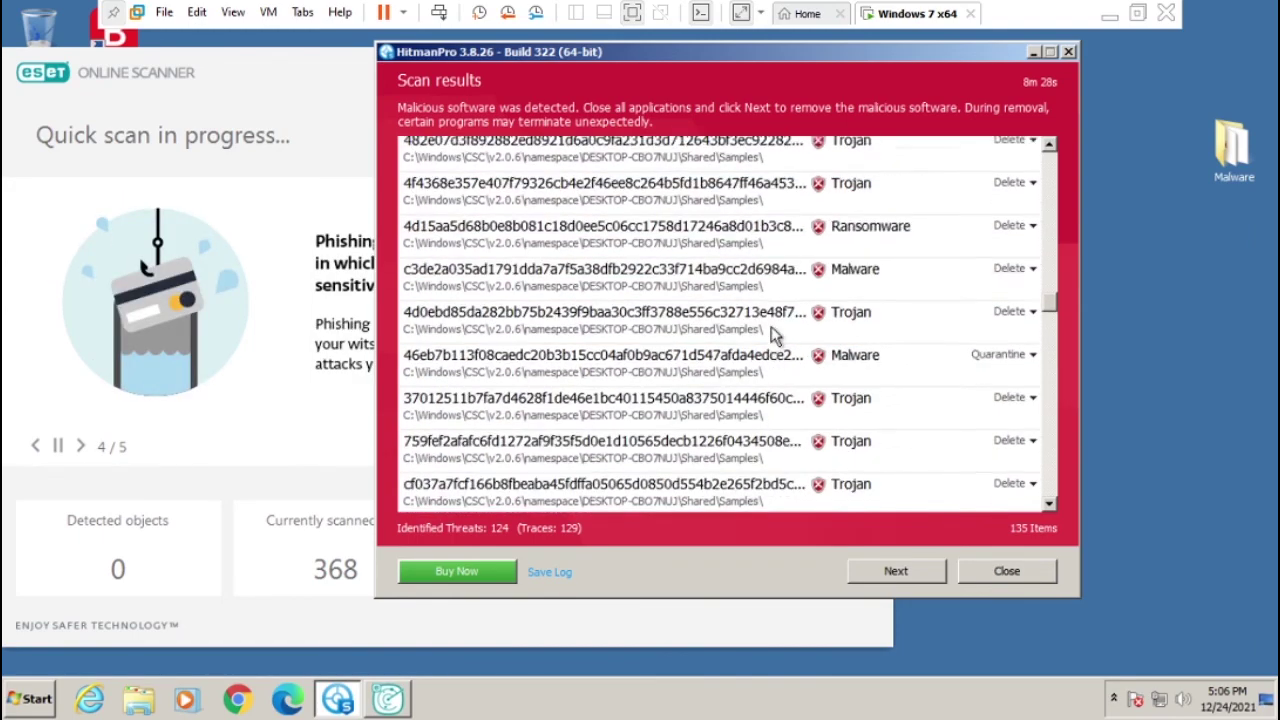
{"action": "scroll", "coordinate": [775, 335], "scroll_direction": "up", "scroll_amount": 1}
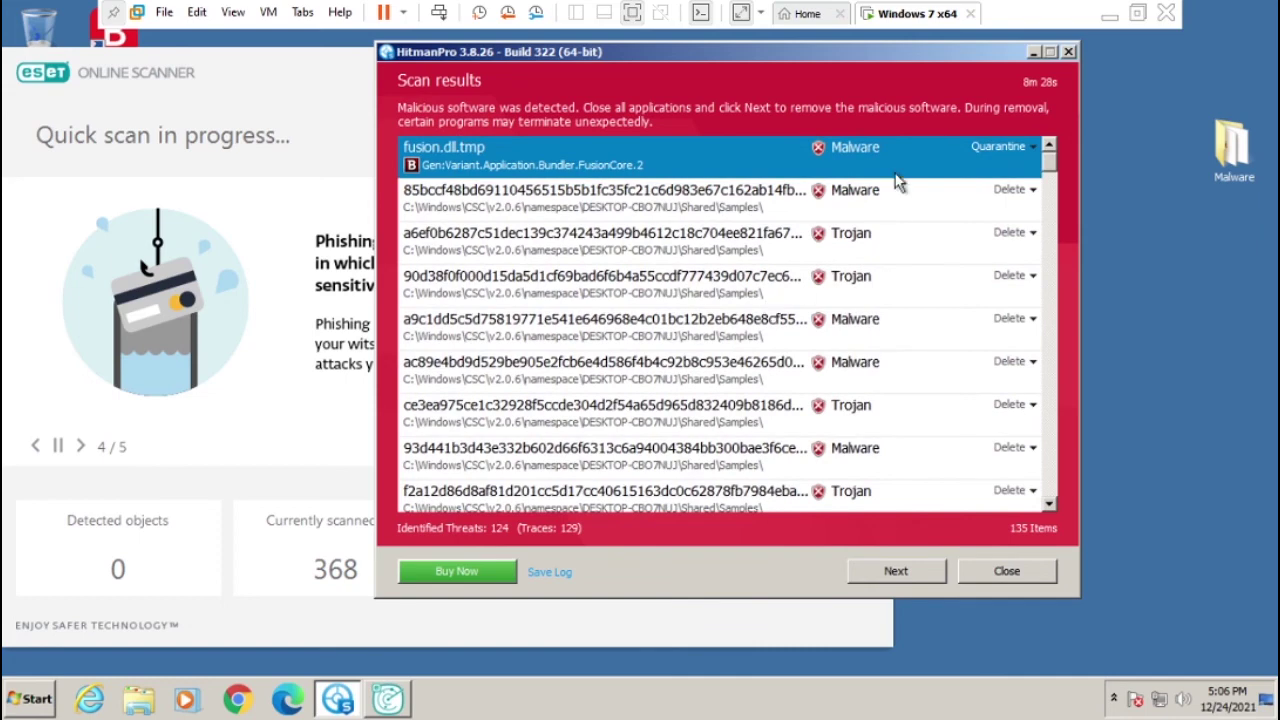
{"action": "left_click", "coordinate": [1005, 571]}
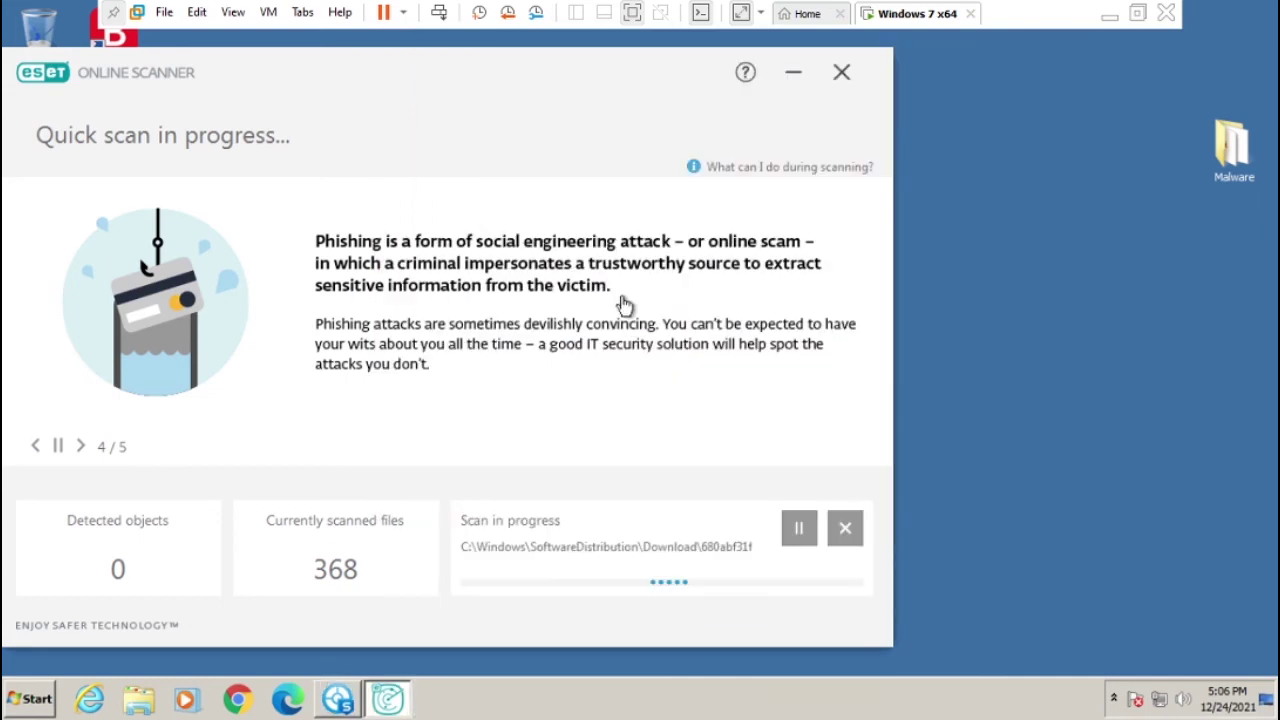
- Cancel the ESET quick scan and close ESET Online Scanner without submitting an e-mail address
{"action": "left_click", "coordinate": [846, 530]}
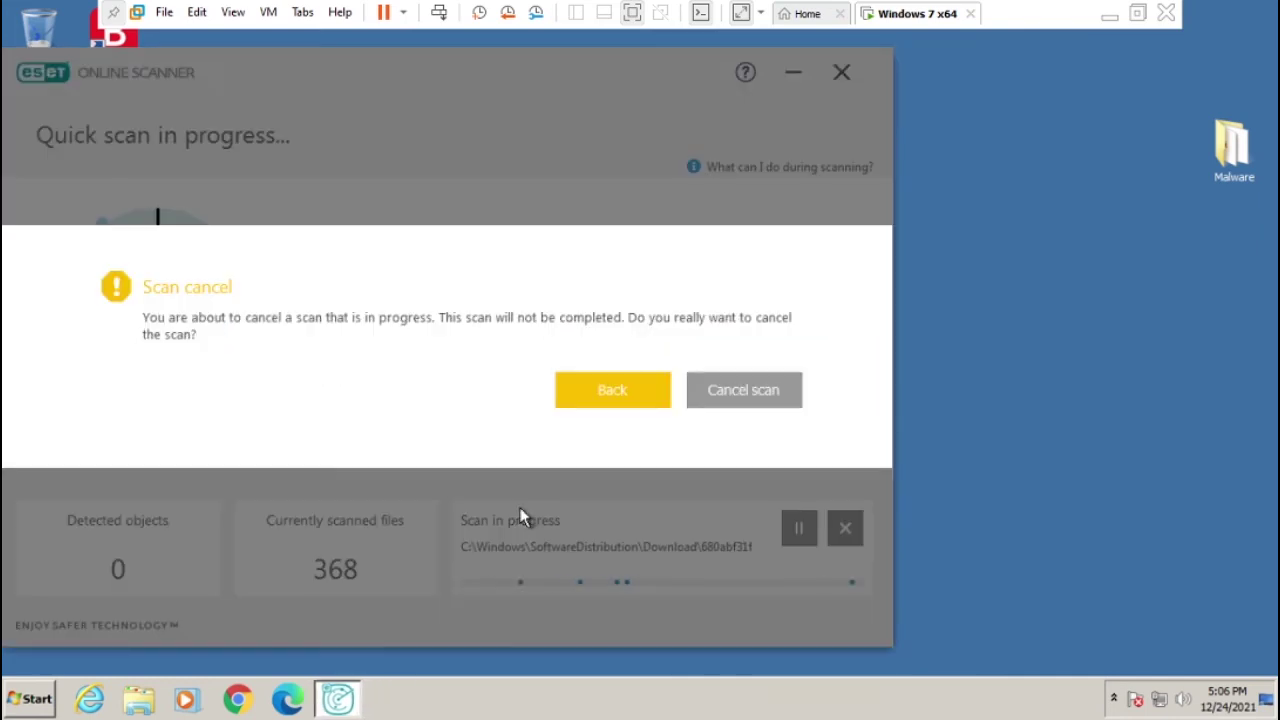
{"action": "left_click", "coordinate": [708, 390]}
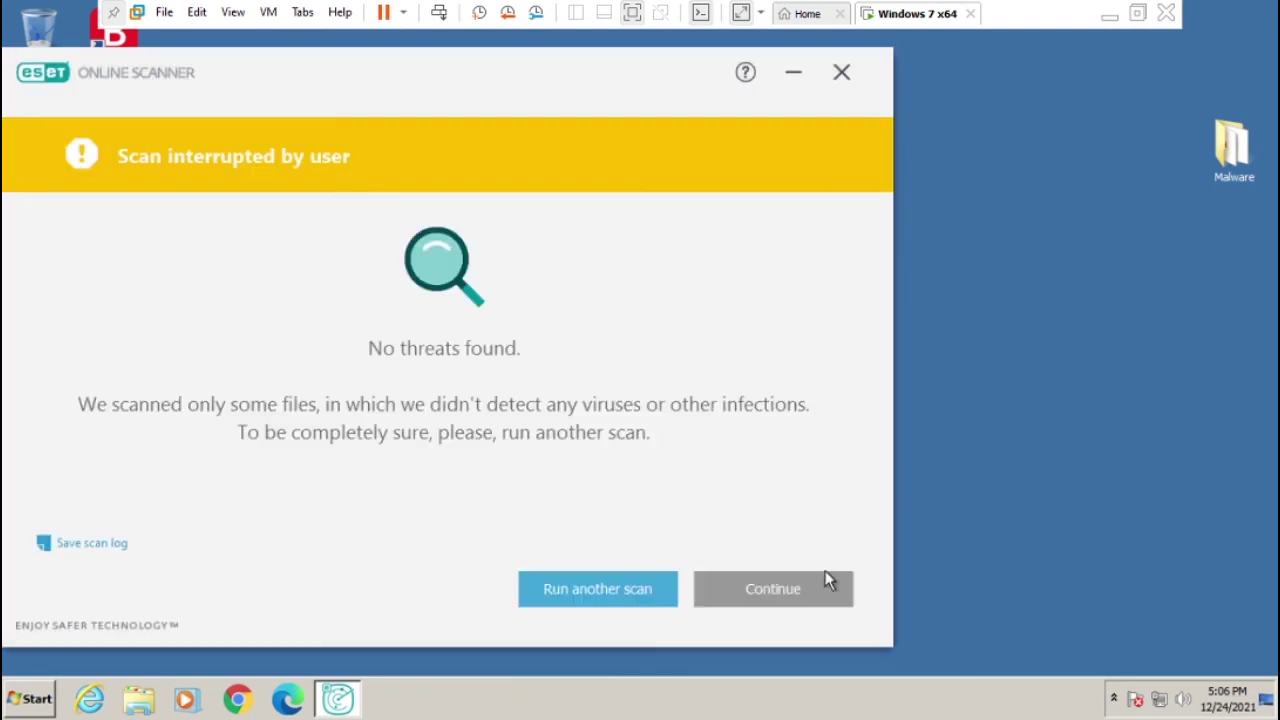
{"action": "left_click", "coordinate": [803, 598]}
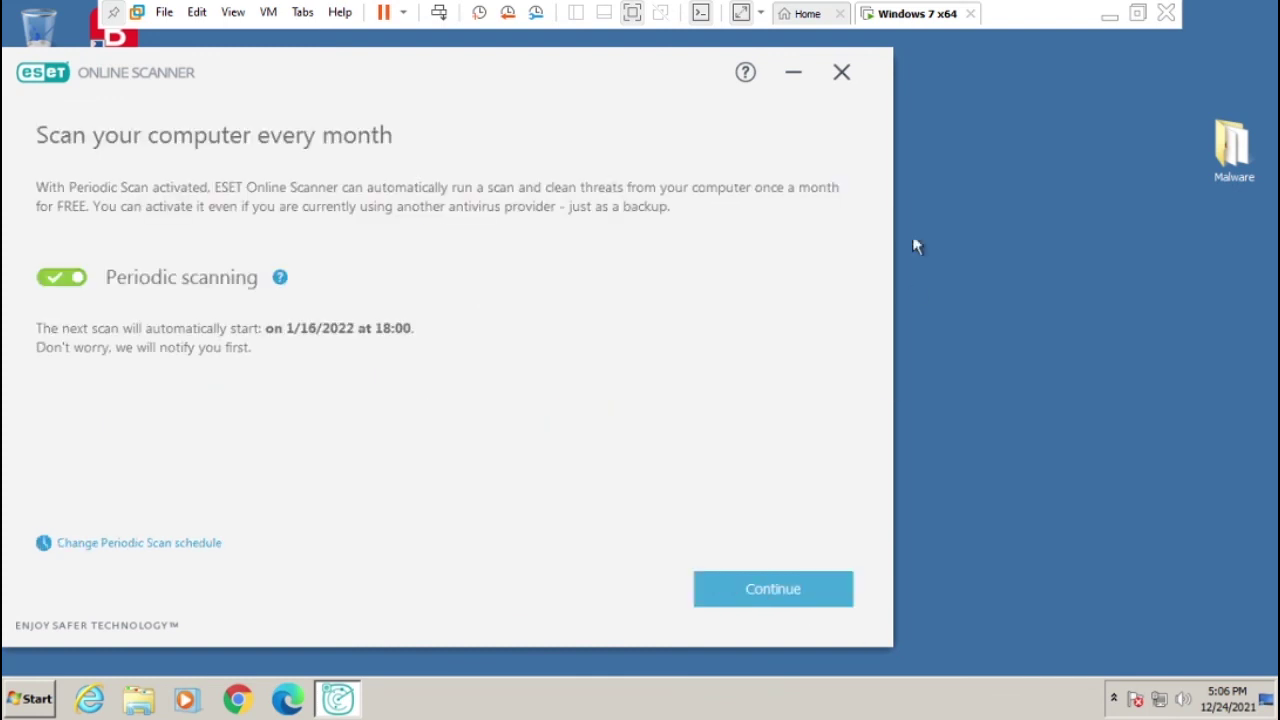
{"action": "left_click", "coordinate": [847, 86]}
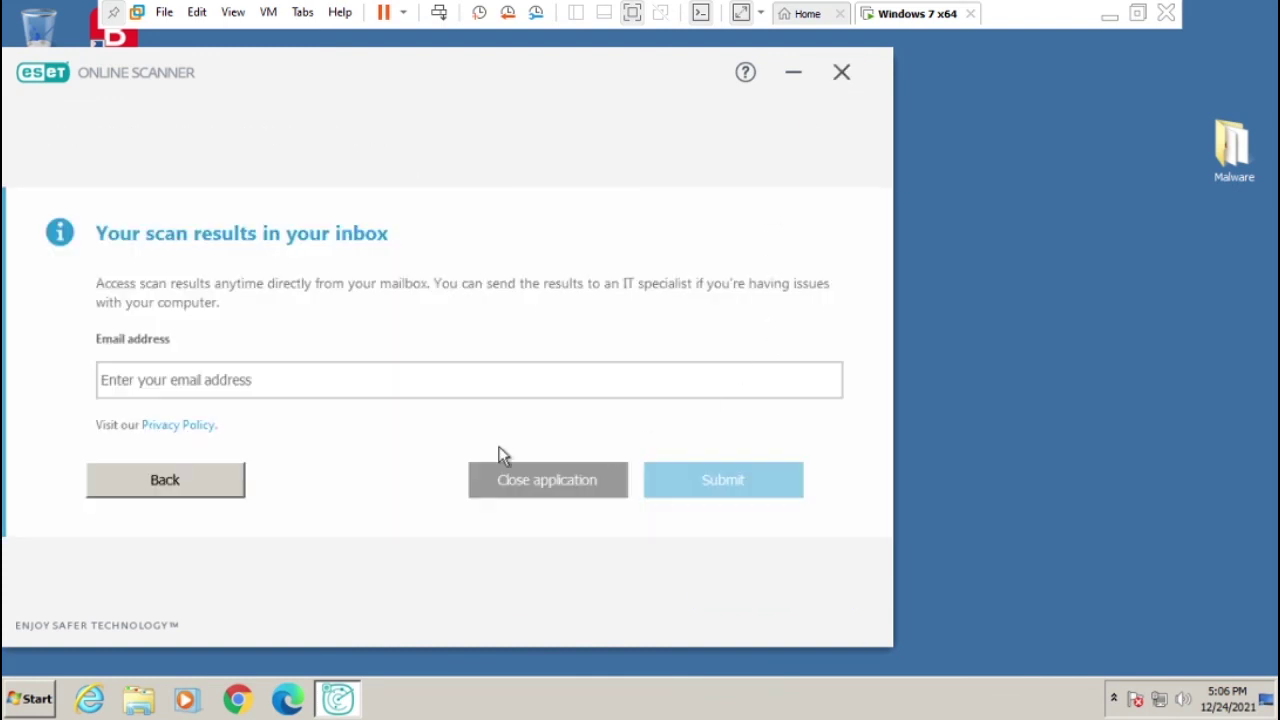
{"action": "left_click", "coordinate": [222, 488]}
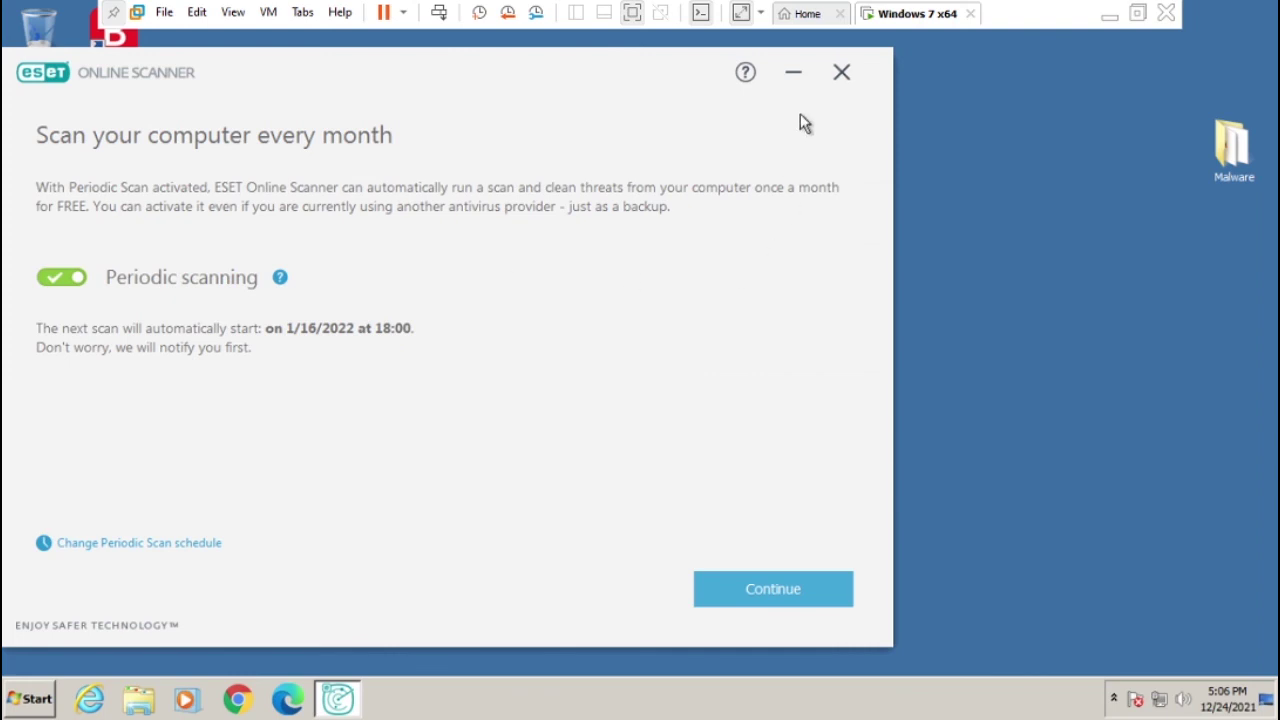
{"action": "left_click", "coordinate": [841, 76]}
{"action": "left_click", "coordinate": [578, 474]}
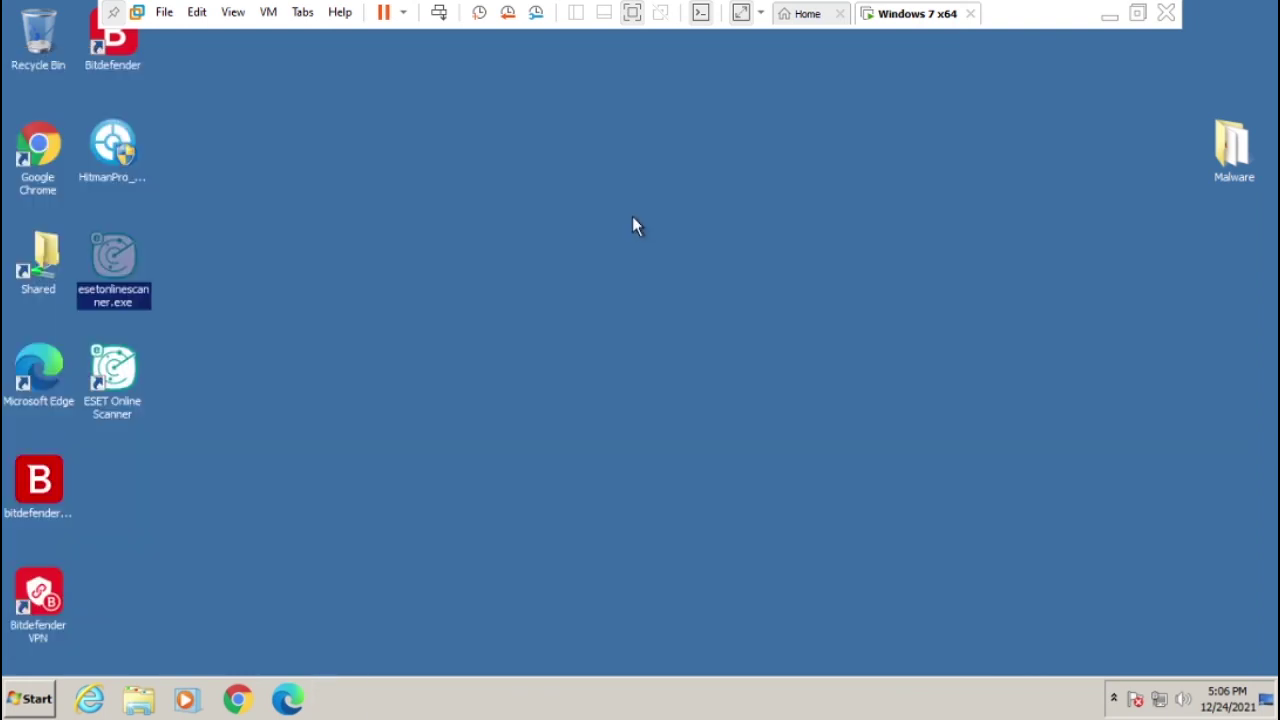
- Open the Malware folder to check which applications remain, then close it
{"action": "left_click_drag", "start_coordinate": [582, 324], "coordinate": [494, 508]}
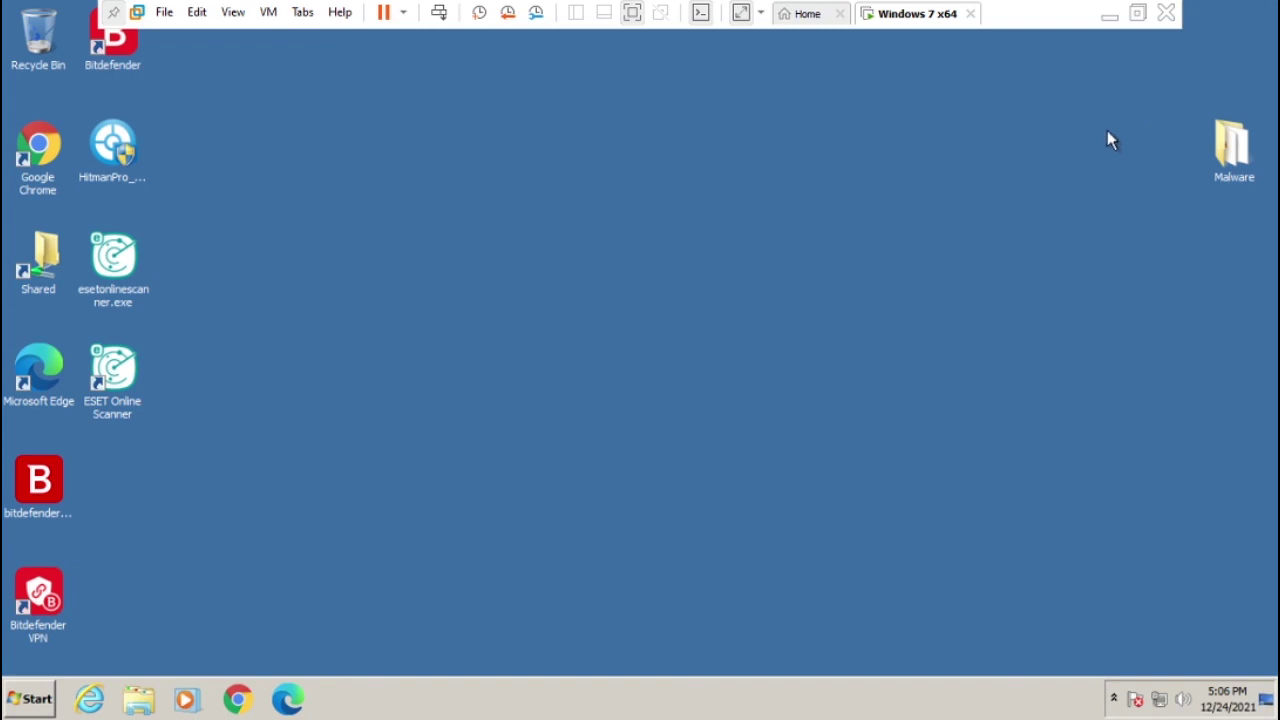
{"action": "double_click", "coordinate": [1233, 150]}
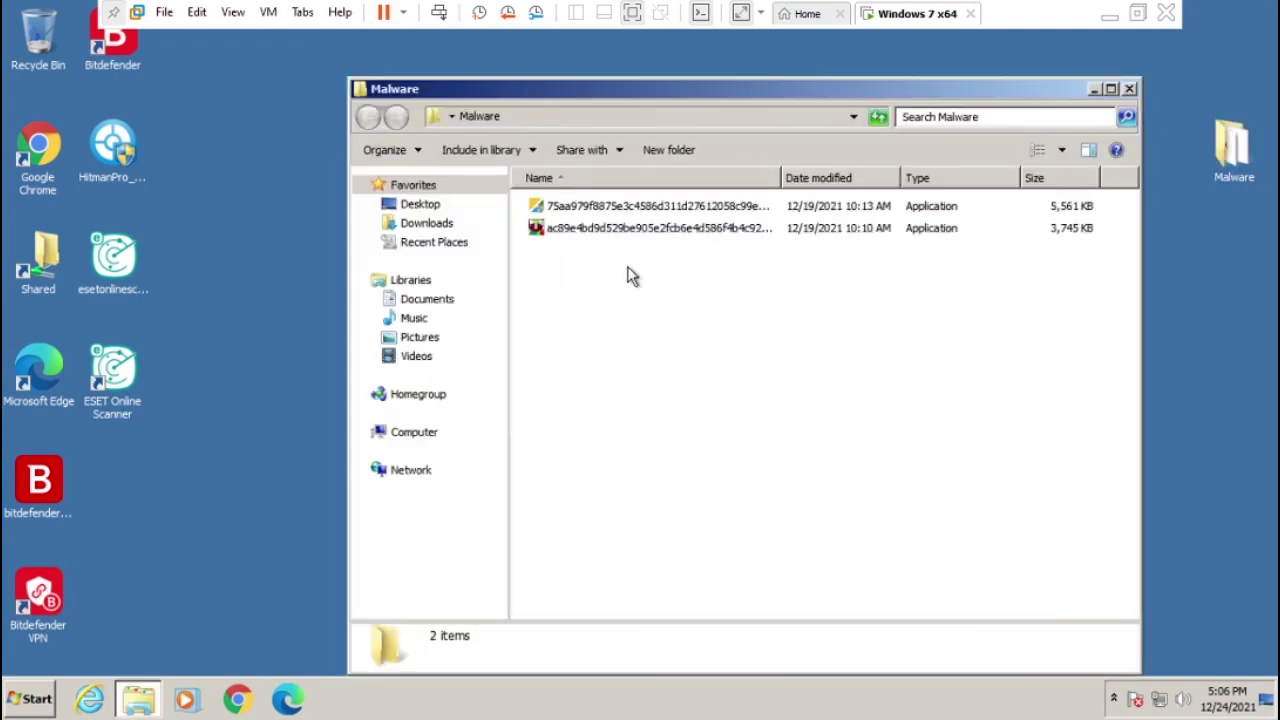
{"action": "left_click", "coordinate": [1129, 89]}
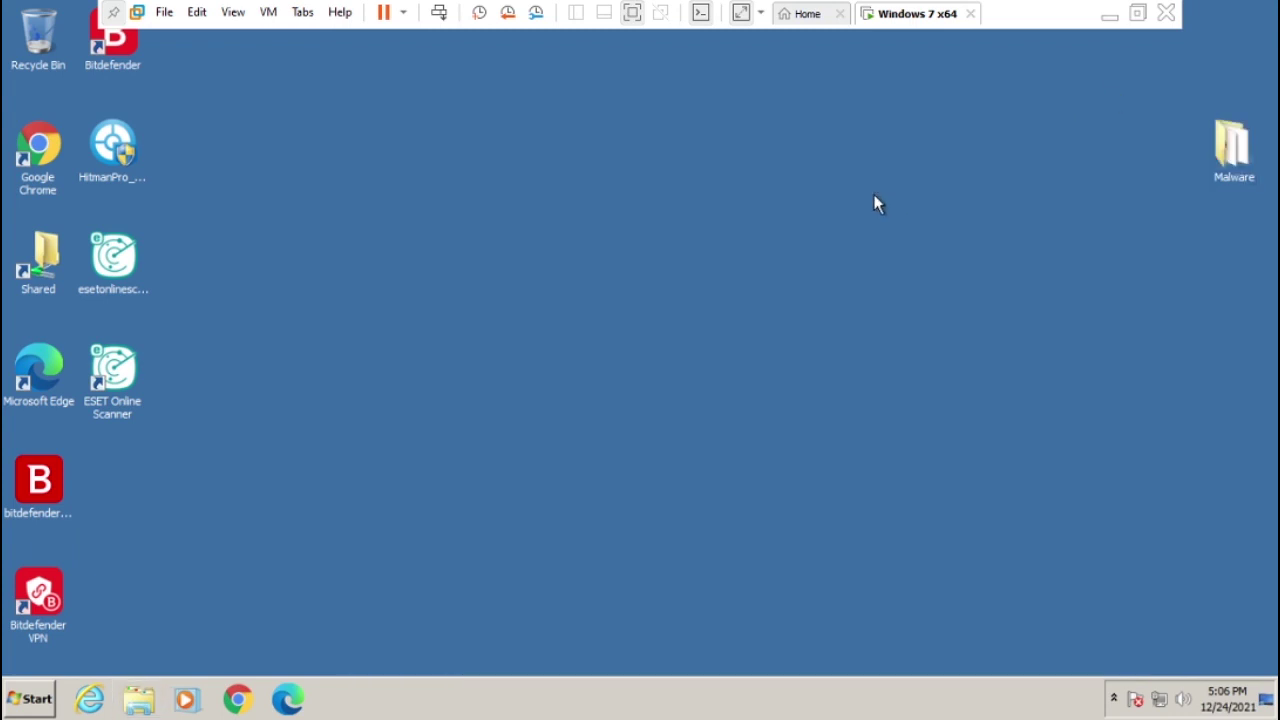